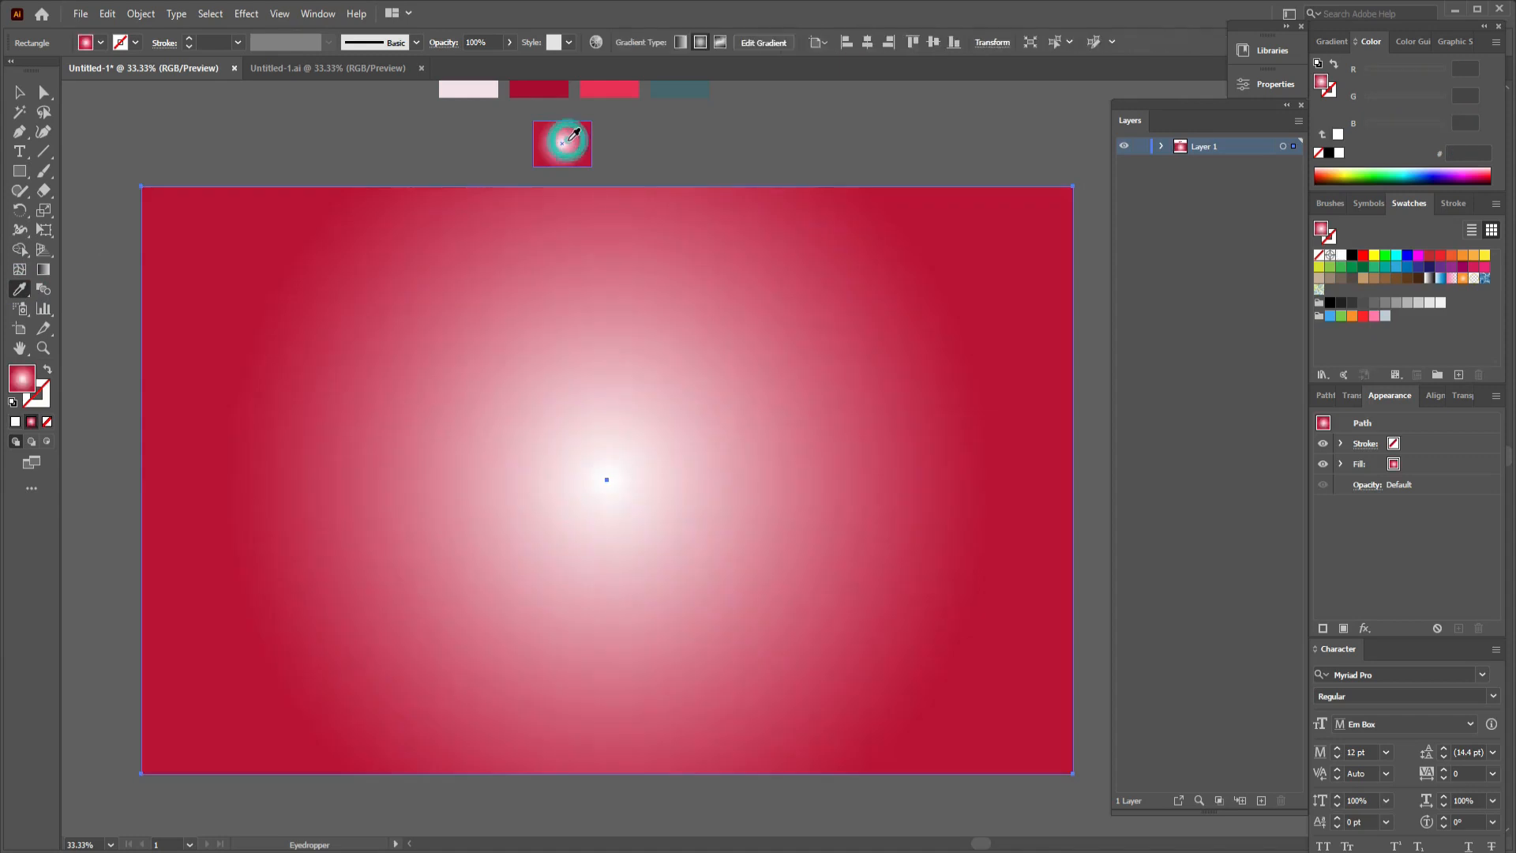
Step: Lock the artboard-sized gradient rectangle in Layer 1 and switch to the Selection tool
click(1161, 173)
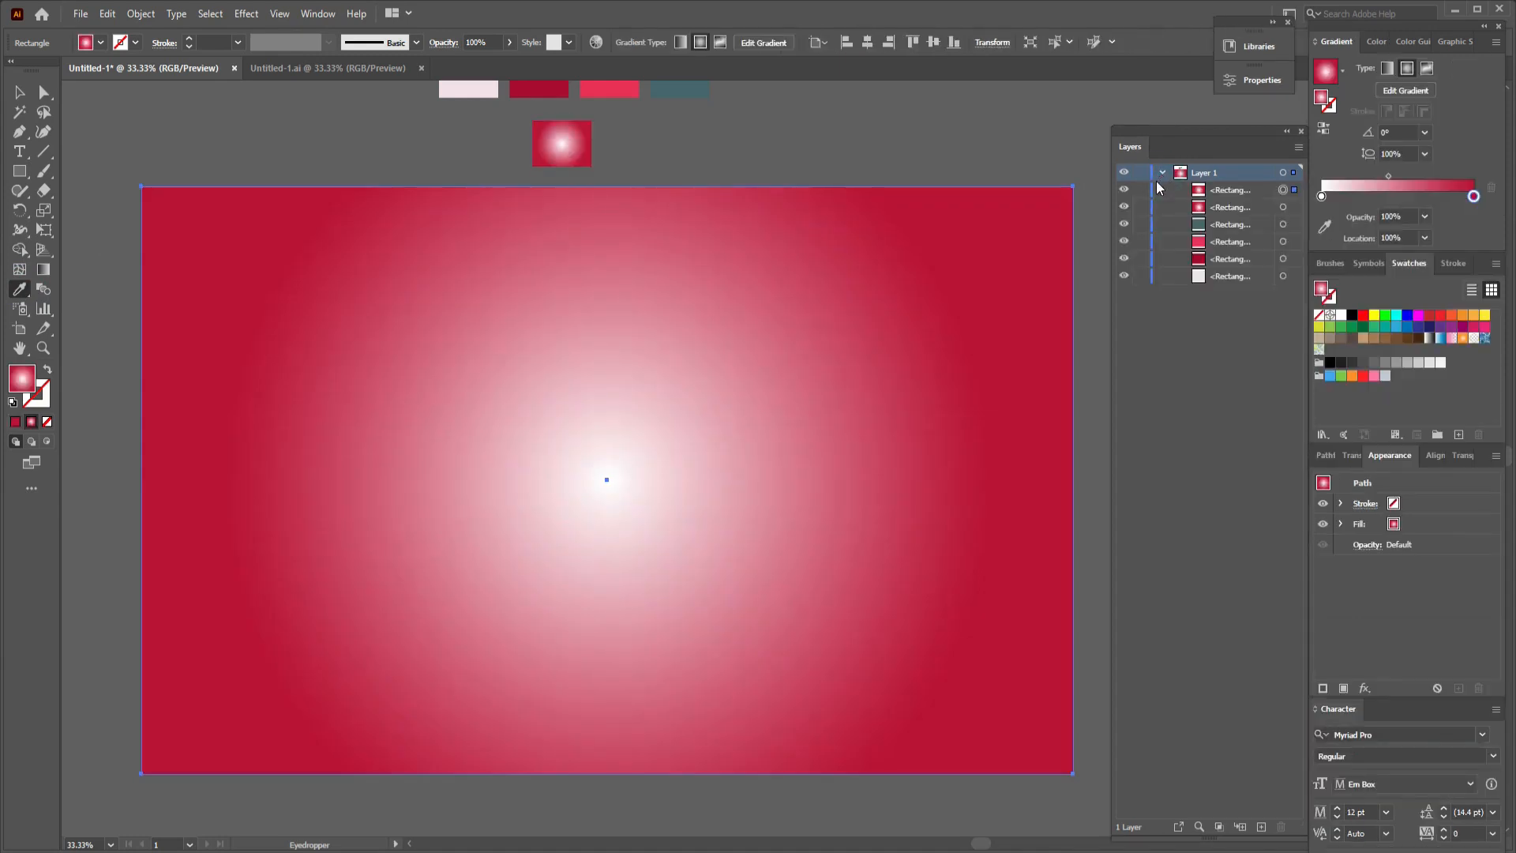
click(1139, 189)
key(v)
Step: Bring the three lychee image files into the document and embed them
drag(920, 851, 586, 569)
key(ctrl+minus)
key(ctrl+minus)
key(ctrl+minus)
key(ctrl+minus)
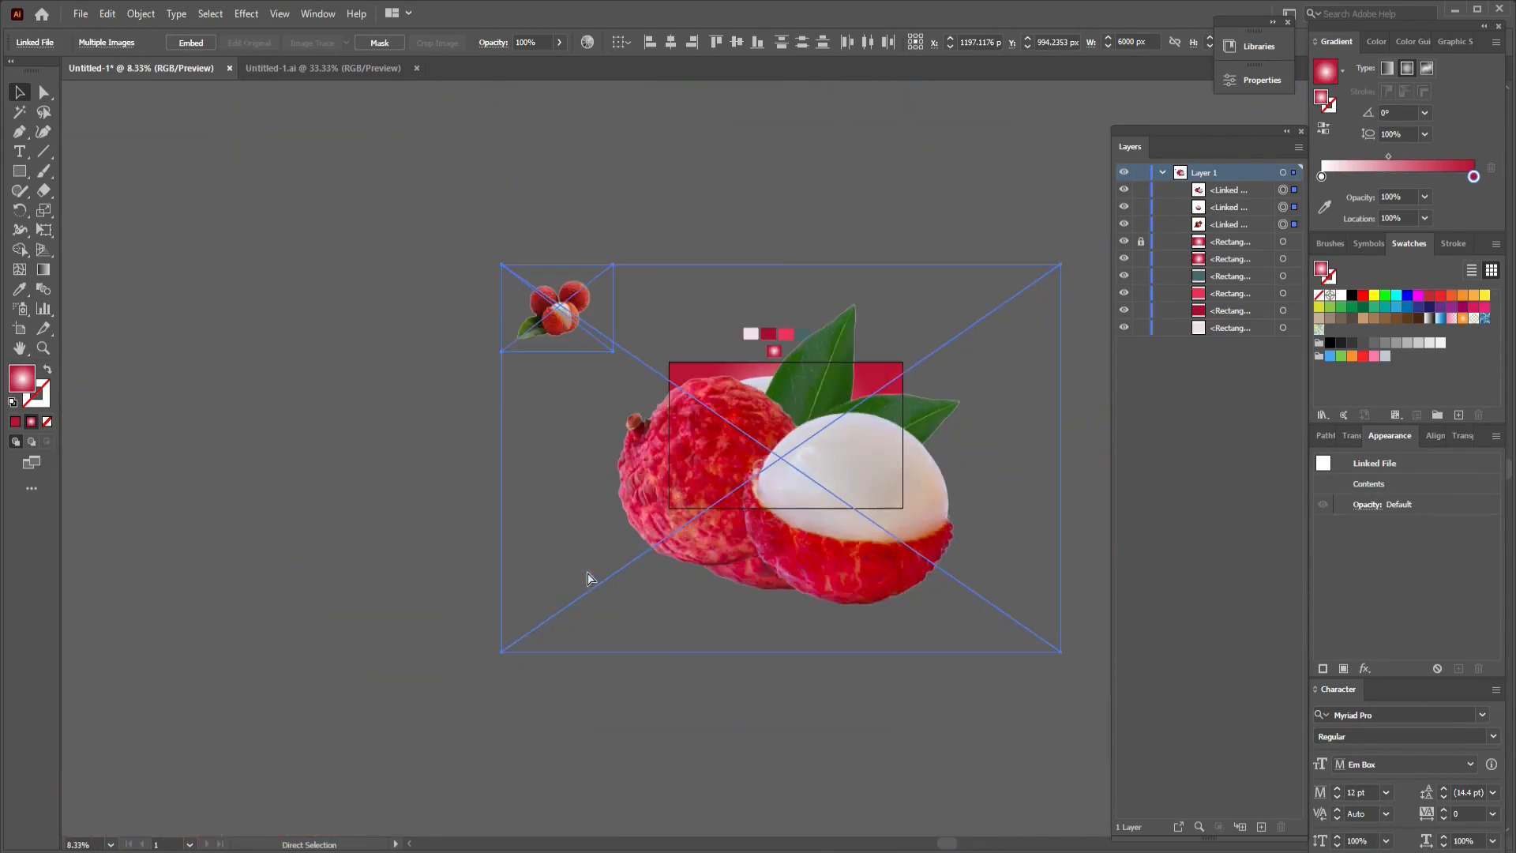
click(191, 42)
Step: Scale the three embedded lychee images down together and place them outside the artboard's left edge
drag(501, 265, 617, 419)
drag(777, 459, 624, 370)
click(603, 530)
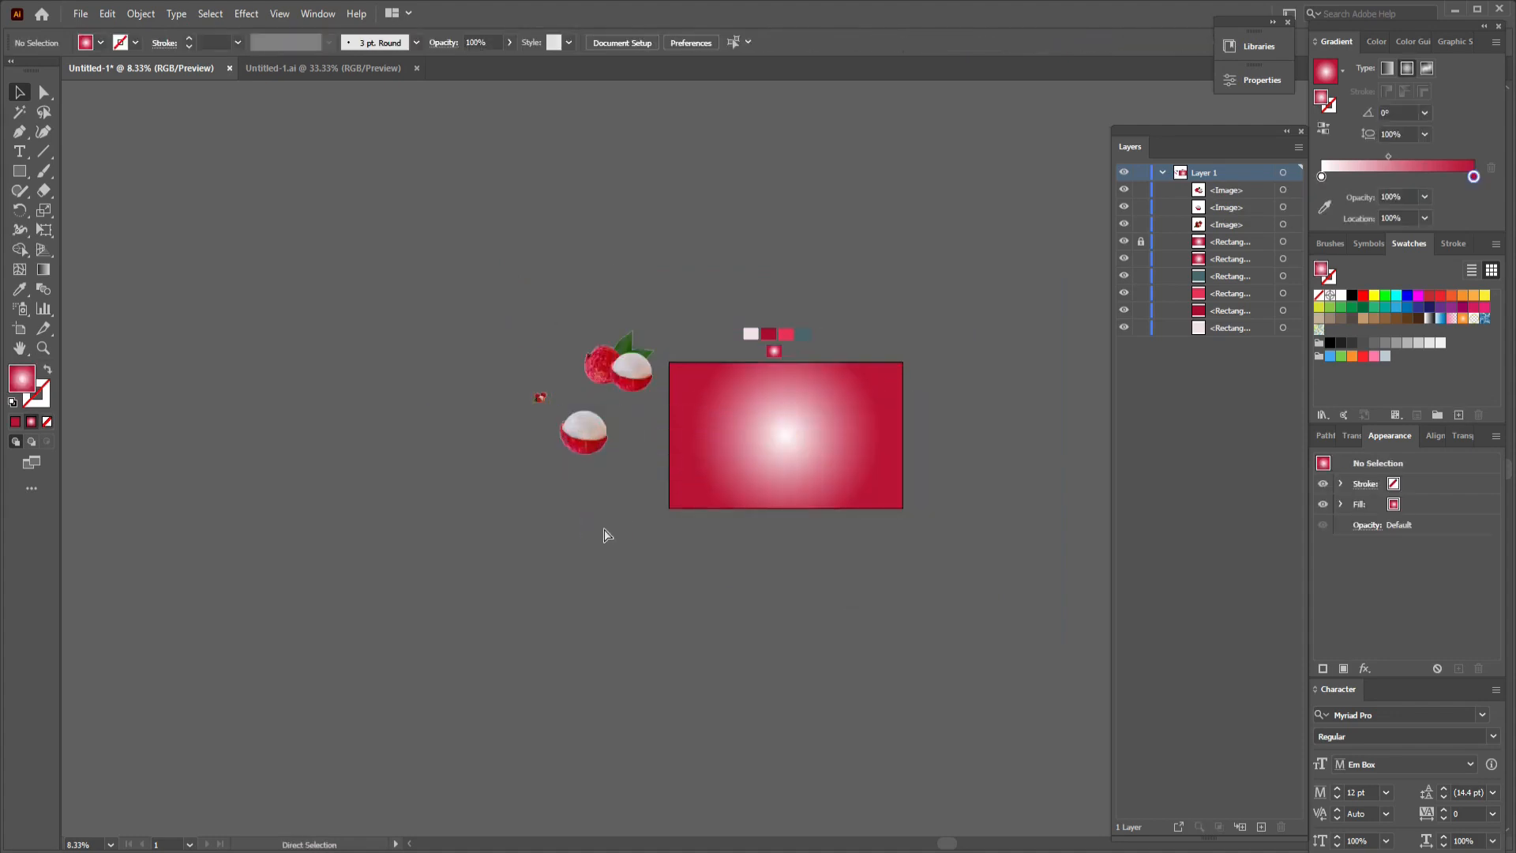
Step: Move the leafy lychee pair and the single half lychee onto the lower middle of the artboard
key(ctrl+equal)
key(ctrl+equal)
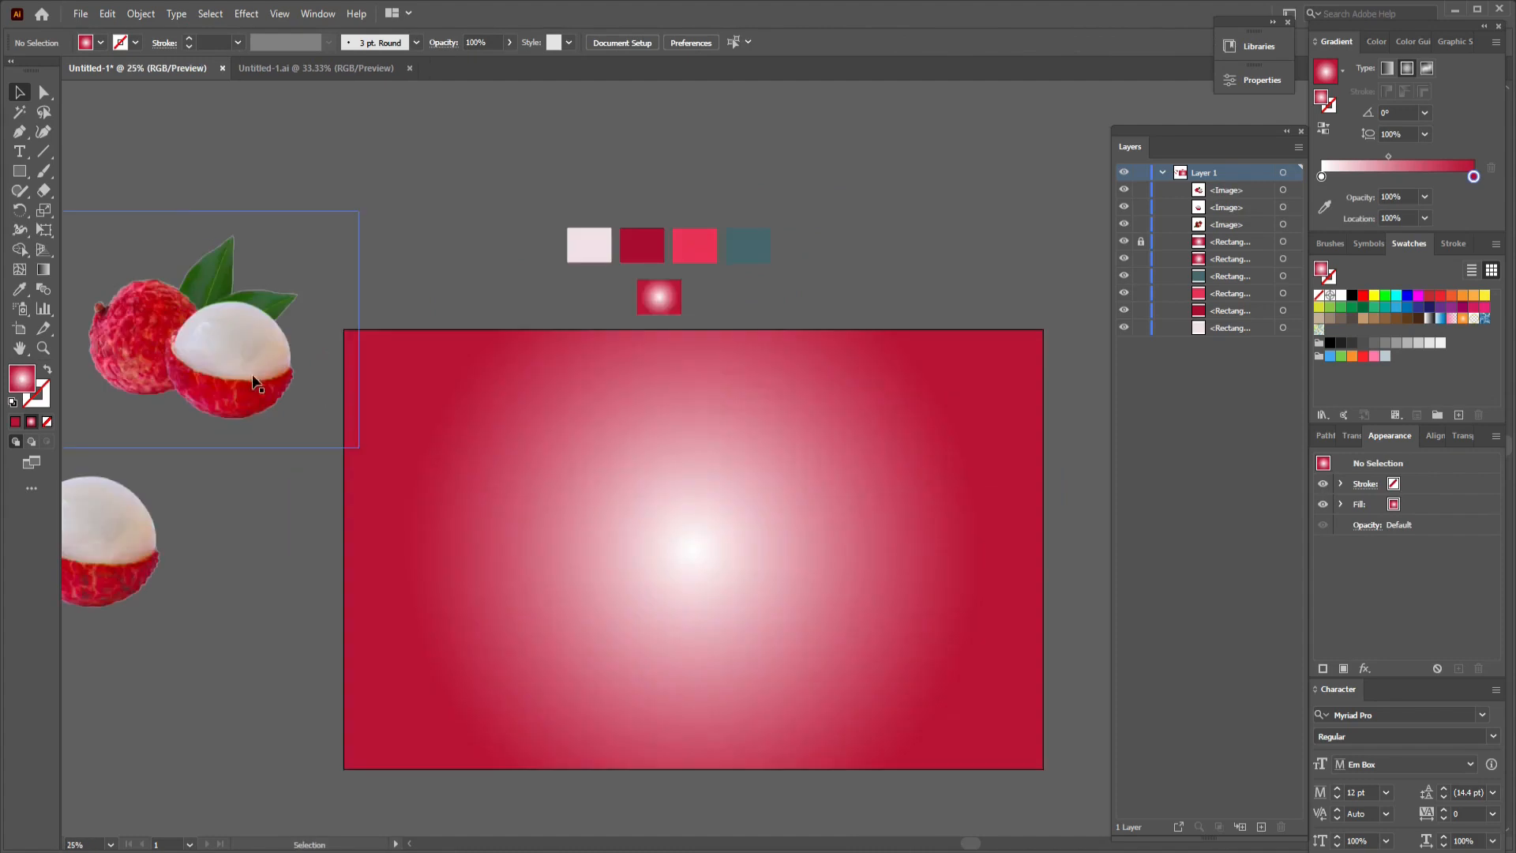
drag(255, 382, 848, 642)
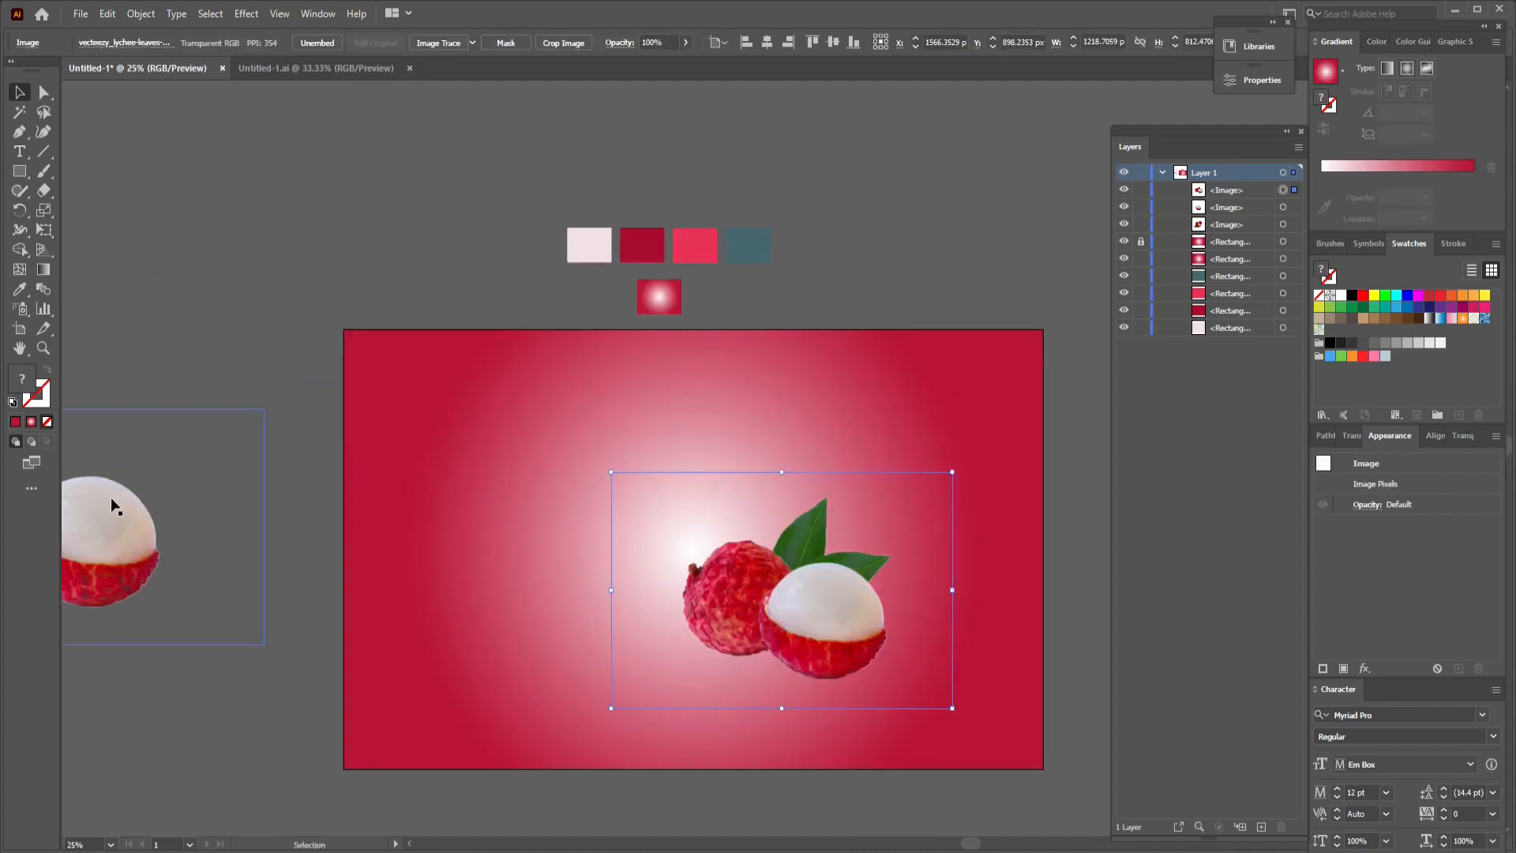
drag(115, 506, 770, 670)
Step: Move the small lychee cluster onto the artboard, enlarge it to about 1110 px wide and set it beside the other lychees
drag(190, 447, 404, 376)
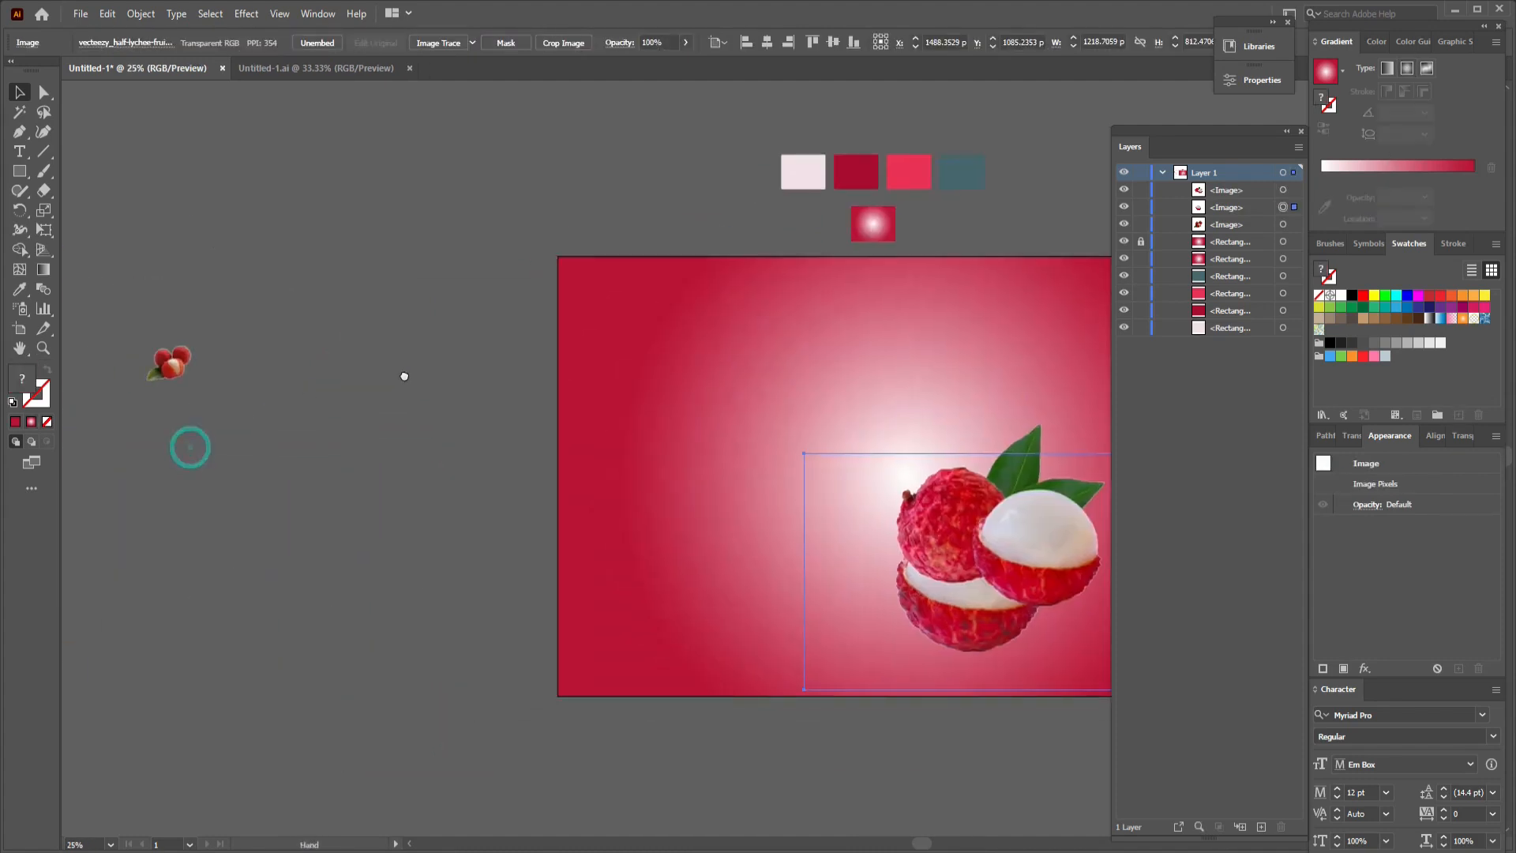
drag(196, 363, 859, 373)
drag(1004, 399, 693, 419)
drag(556, 394, 608, 354)
drag(481, 499, 626, 557)
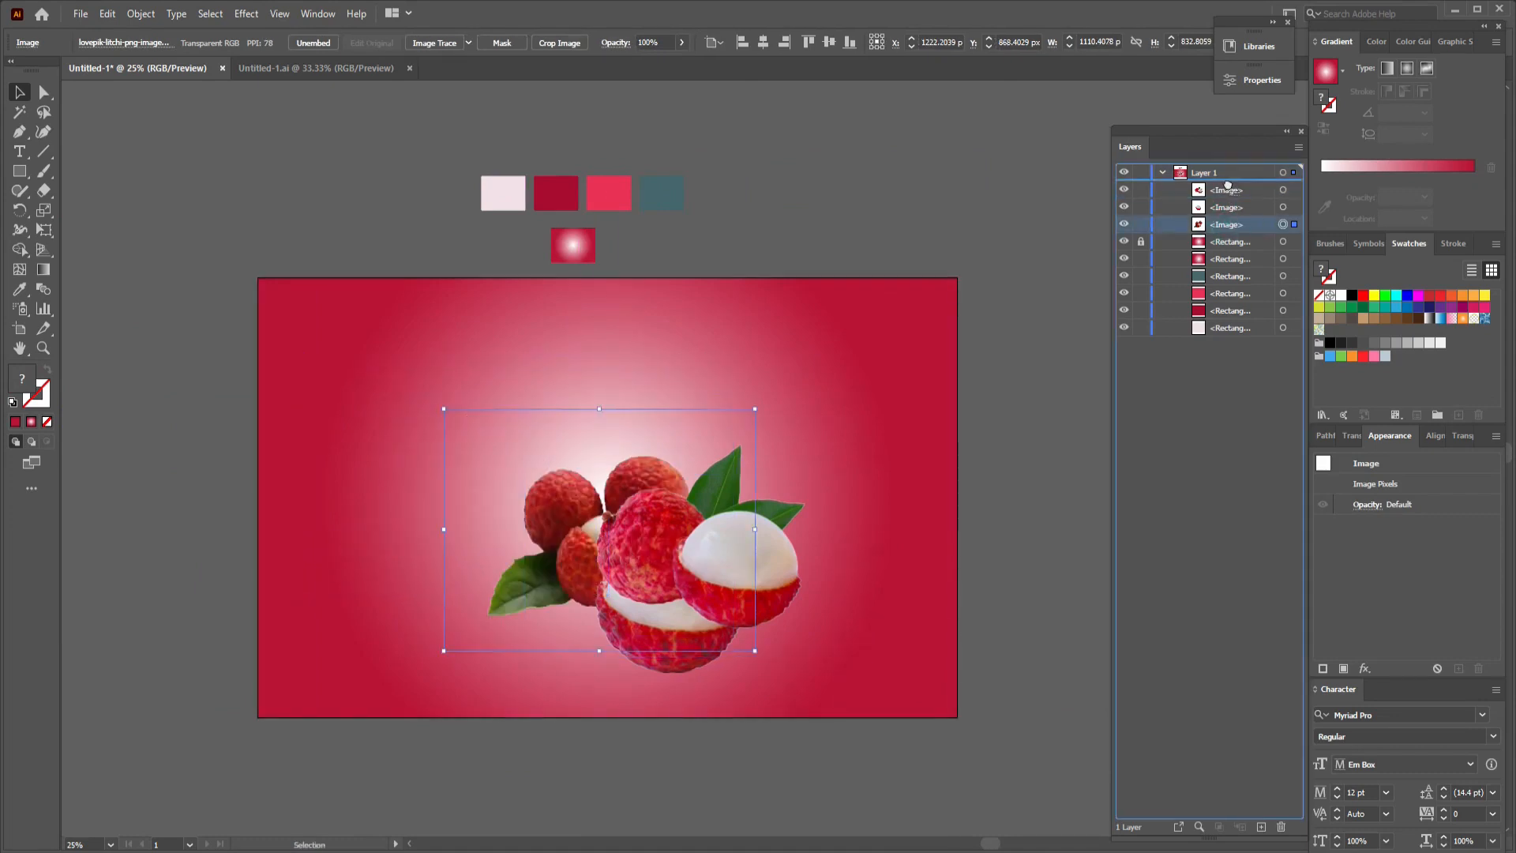
Step: Shift the lychee cluster slightly left and stack the images with the half lychee on top and the cluster at the back
mouse_move(1228, 185)
mouse_down()
mouse_move(1229, 224)
mouse_move(1224, 199)
mouse_up()
drag(619, 546, 580, 555)
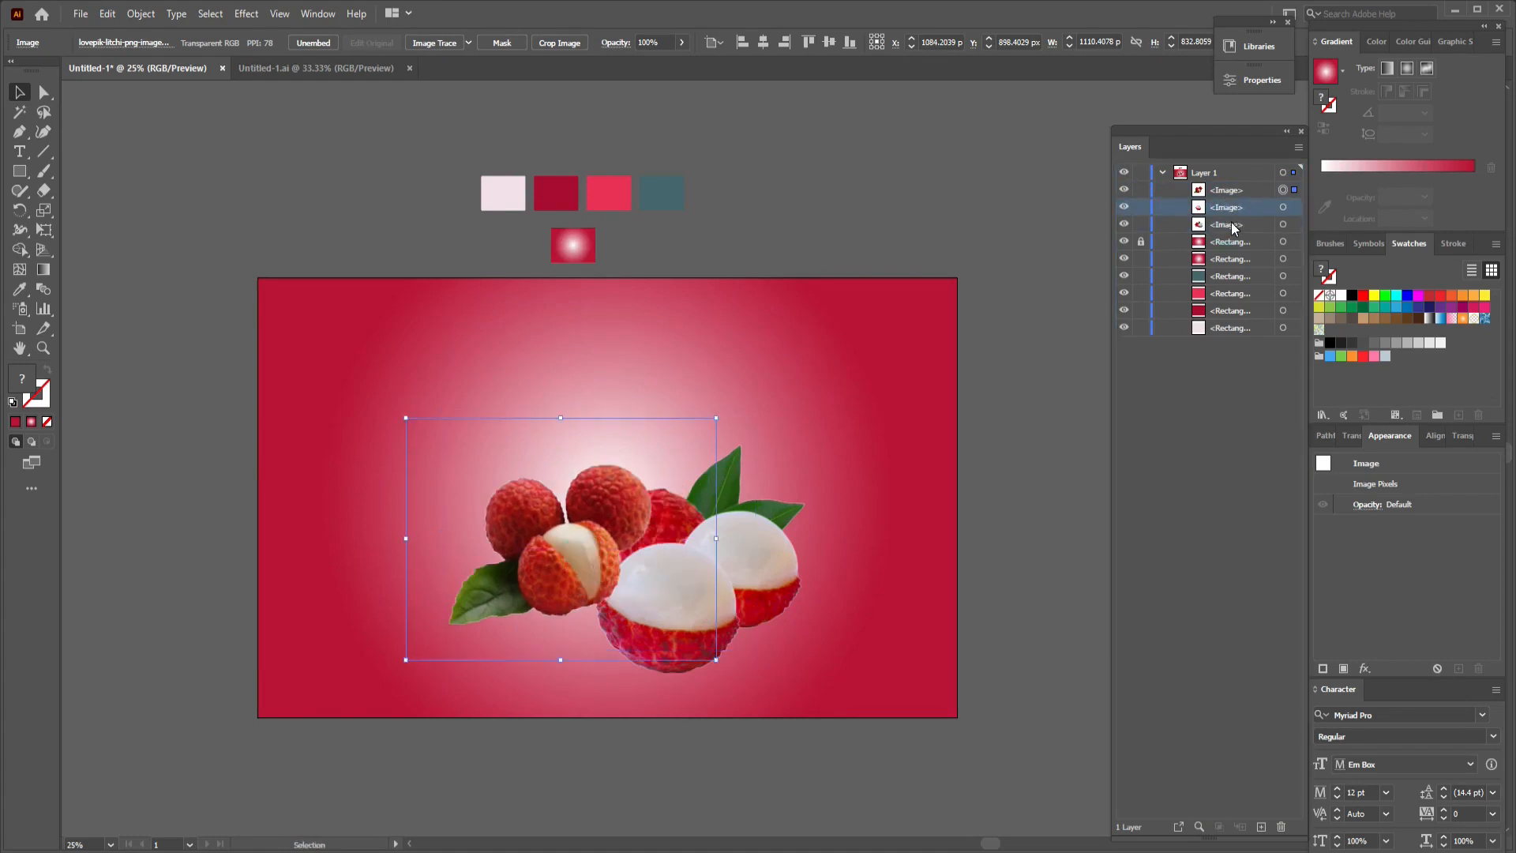
drag(1227, 188, 1231, 232)
Step: Scale the half lychee down slightly, then enlarge the lychee cluster and nudge it left
click(671, 596)
drag(851, 471, 832, 484)
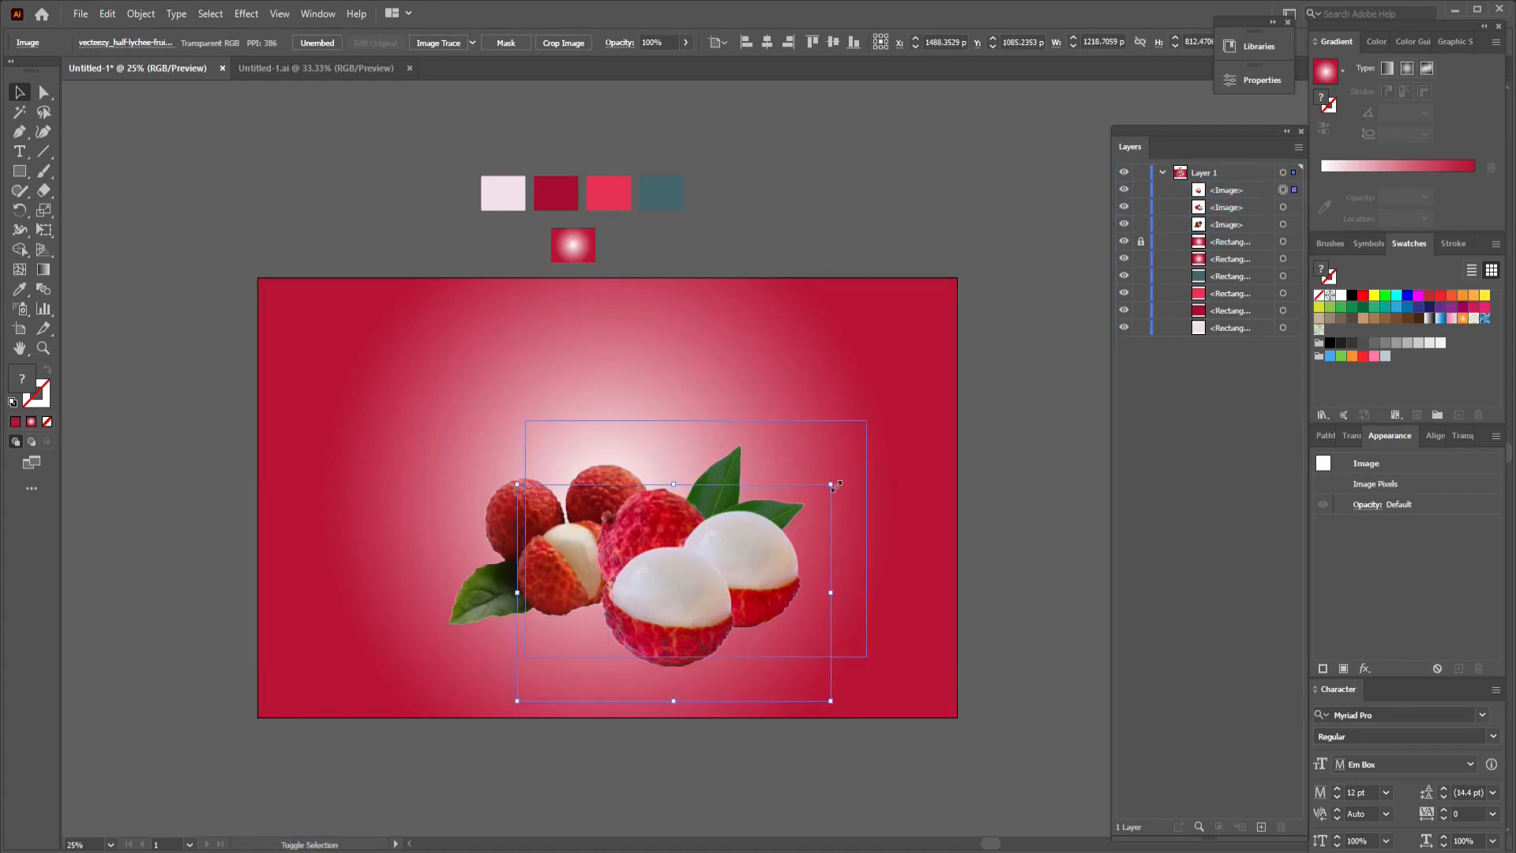
click(509, 521)
drag(716, 417, 735, 404)
drag(482, 506, 473, 506)
Step: Reduce the half lychee a little further, slightly shrink the leafy lychee pair and deselect everything
click(667, 589)
drag(832, 484, 818, 491)
click(738, 477)
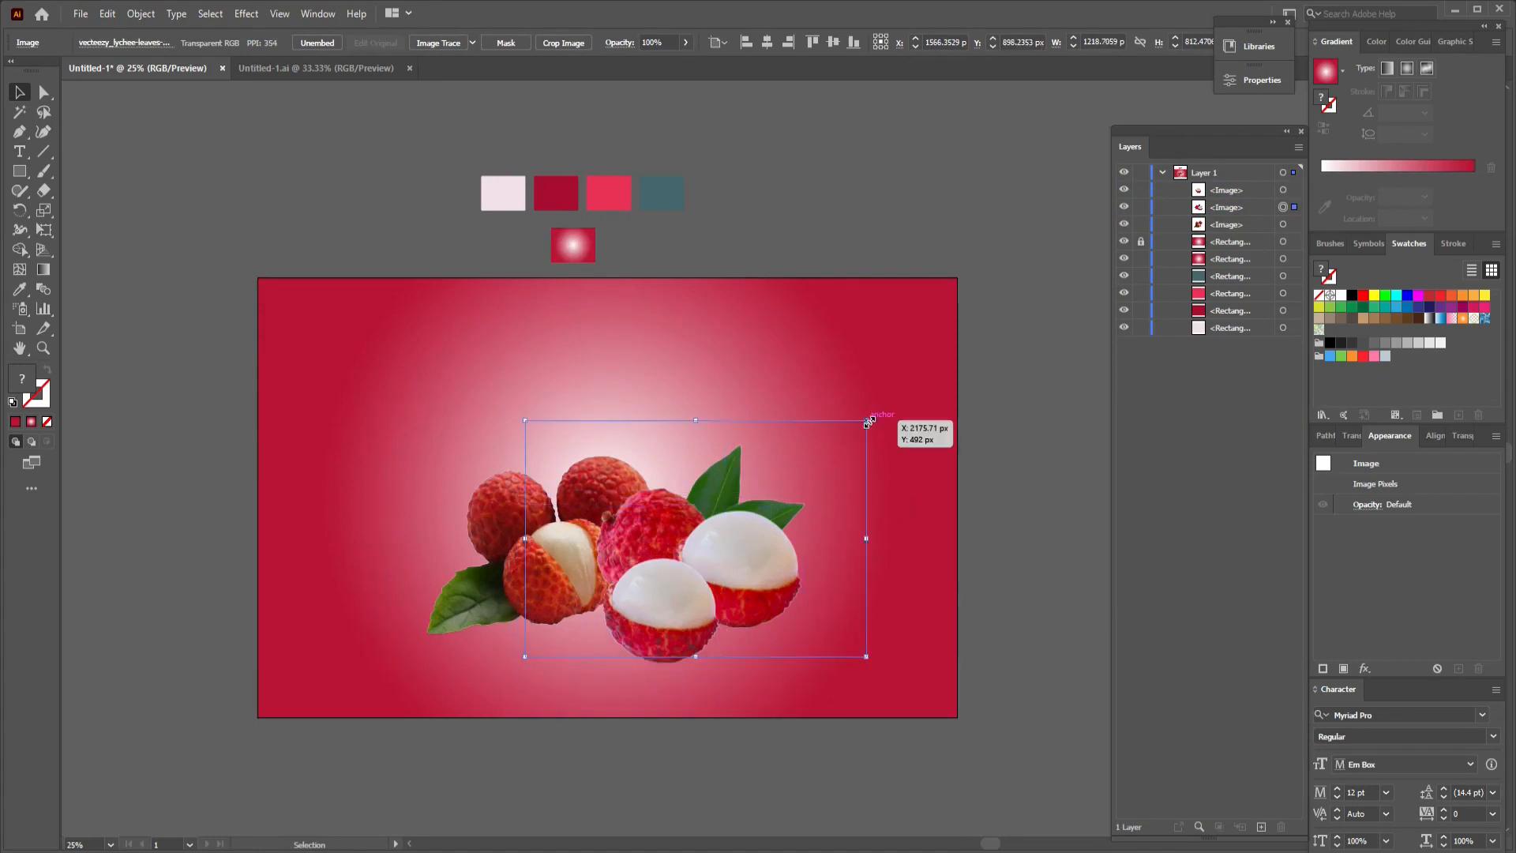
drag(869, 419, 853, 434)
key(space)
drag(678, 357, 779, 363)
click(268, 339)
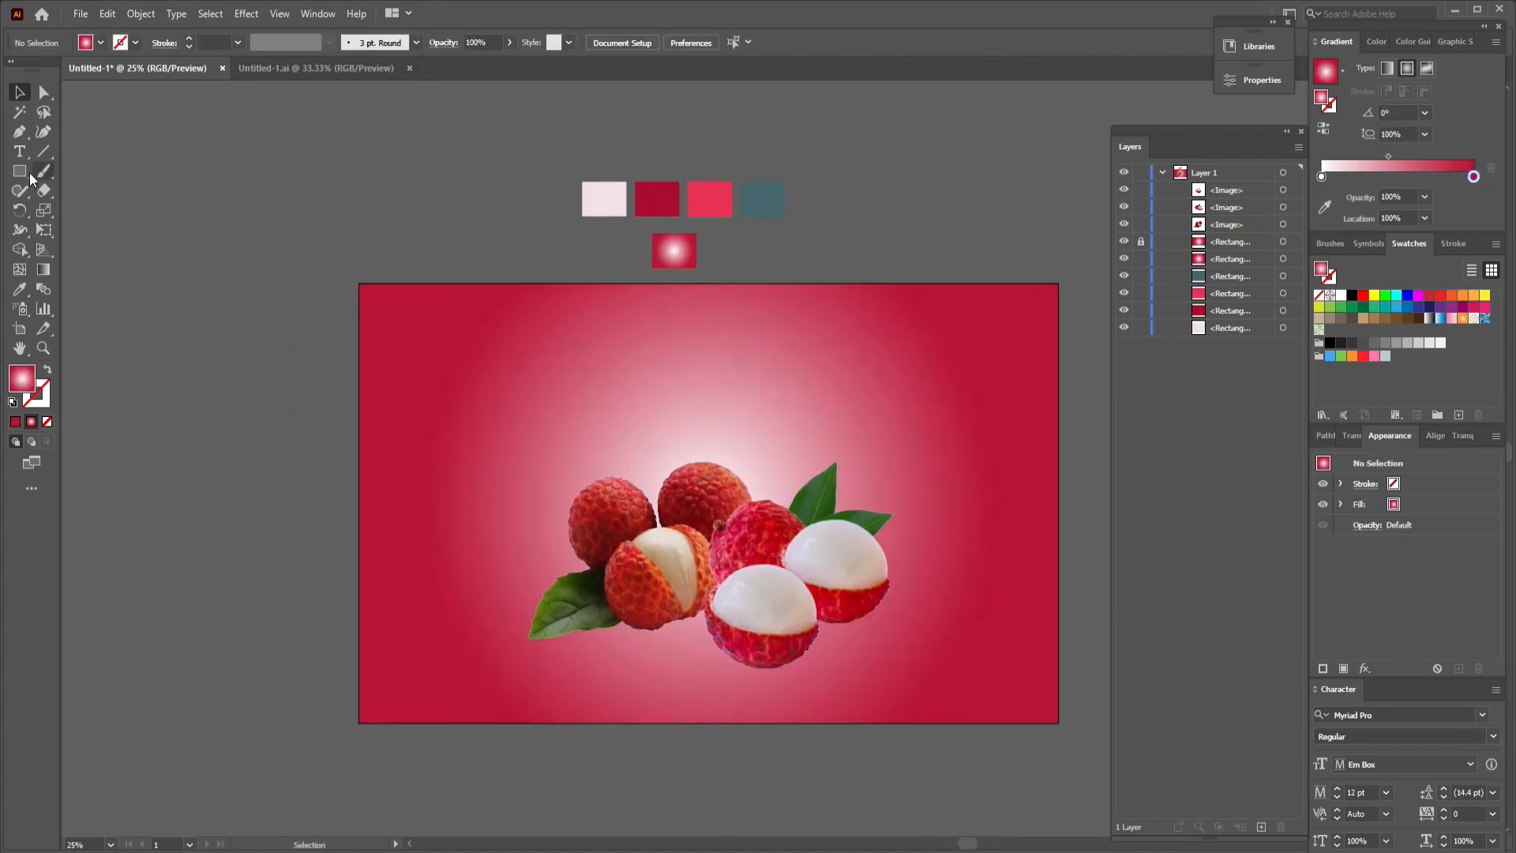
Step: Draw a circle about 570 px wide with the Ellipse tool on the empty canvas left of the artboard
click(26, 172)
click(72, 209)
drag(221, 439, 279, 522)
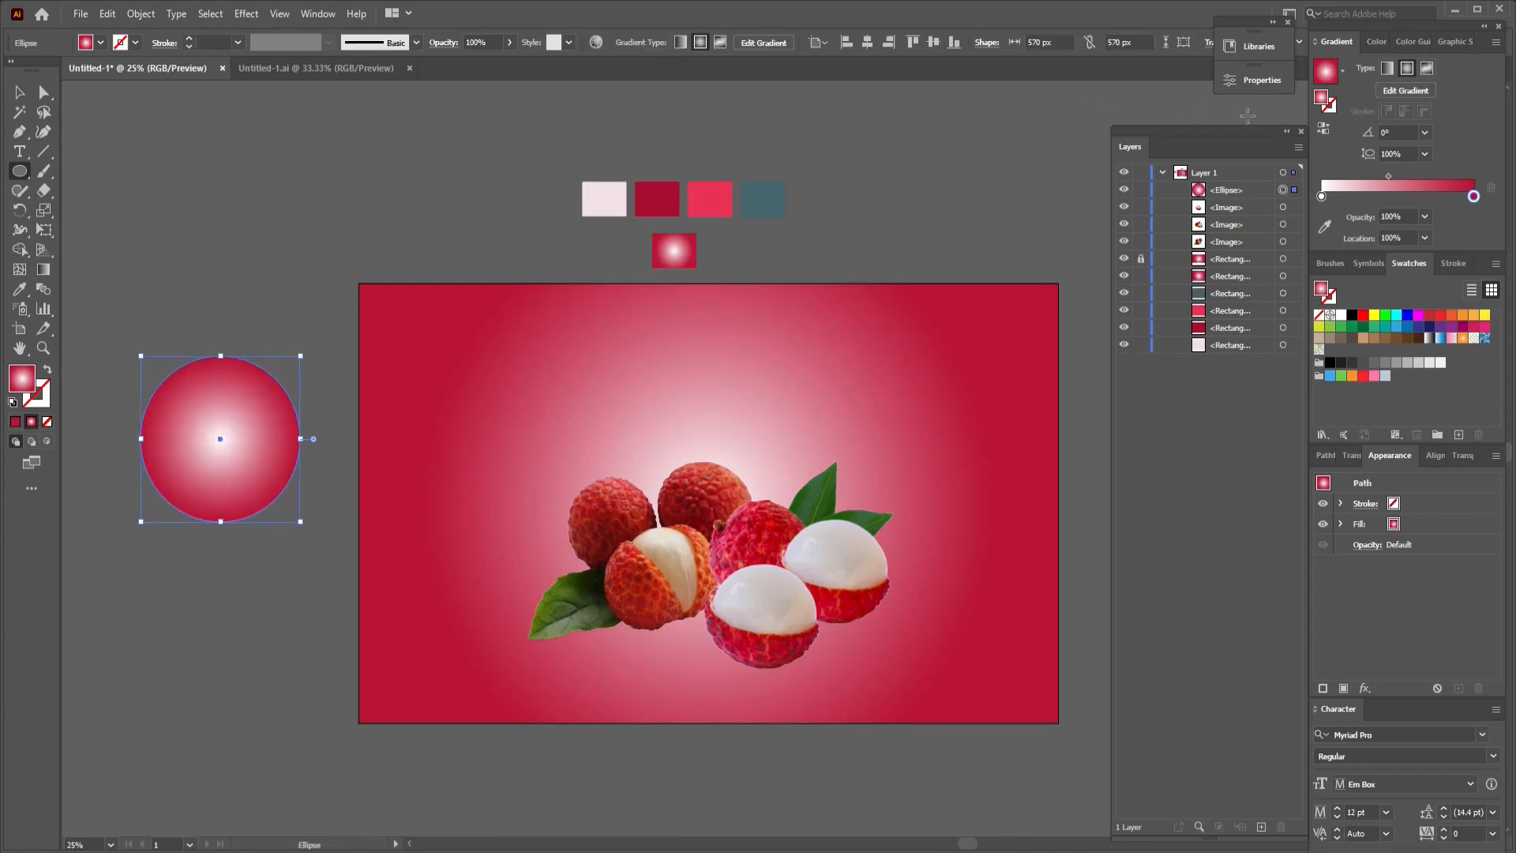
Step: Fill the circle with the White, Black gradient as a reversed radial and shift its midpoint toward the black center
click(1343, 71)
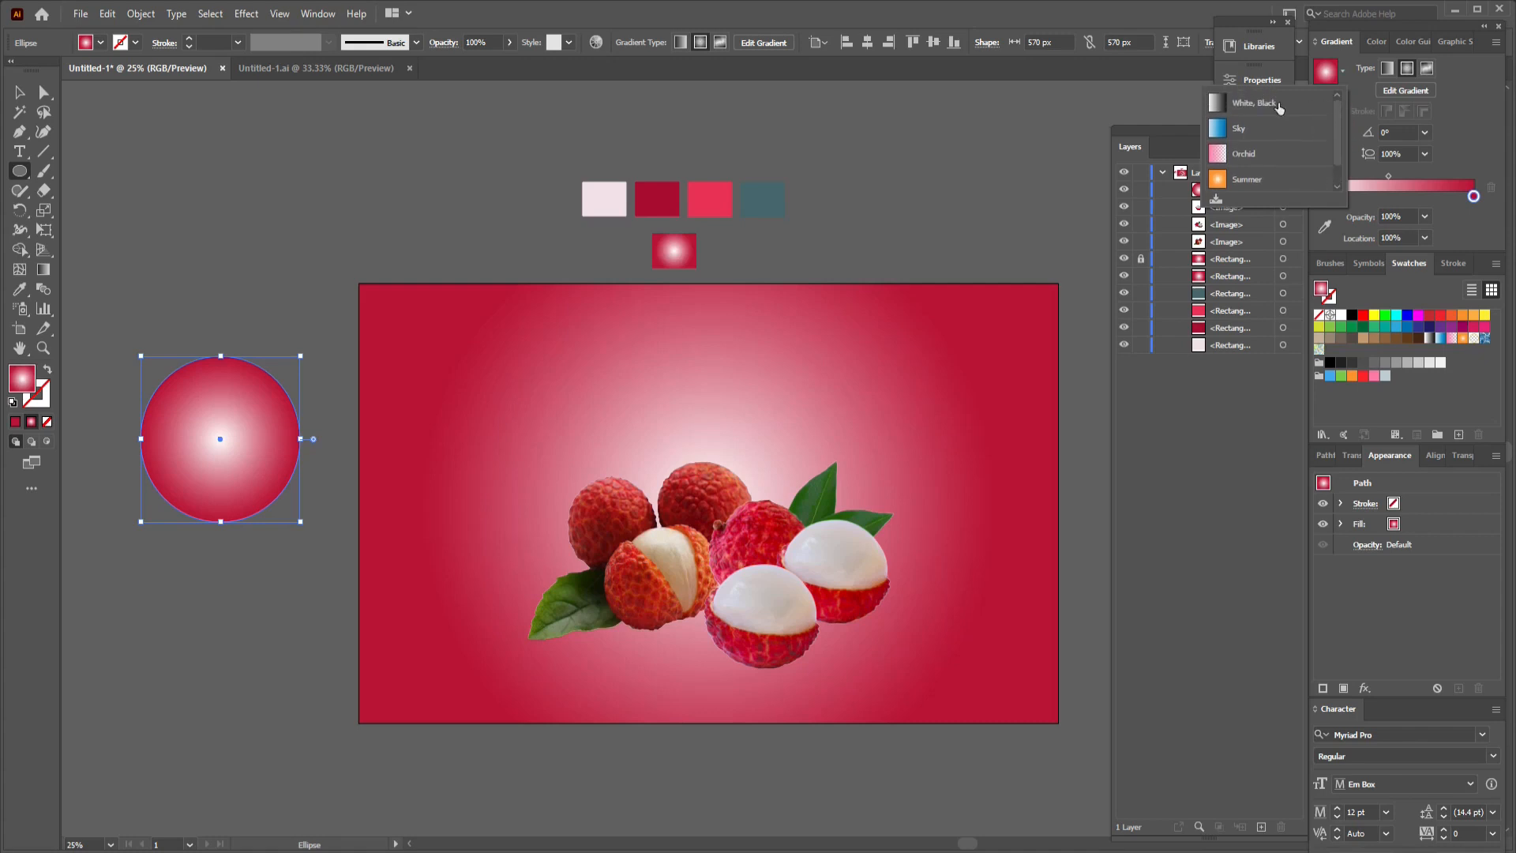
click(1279, 109)
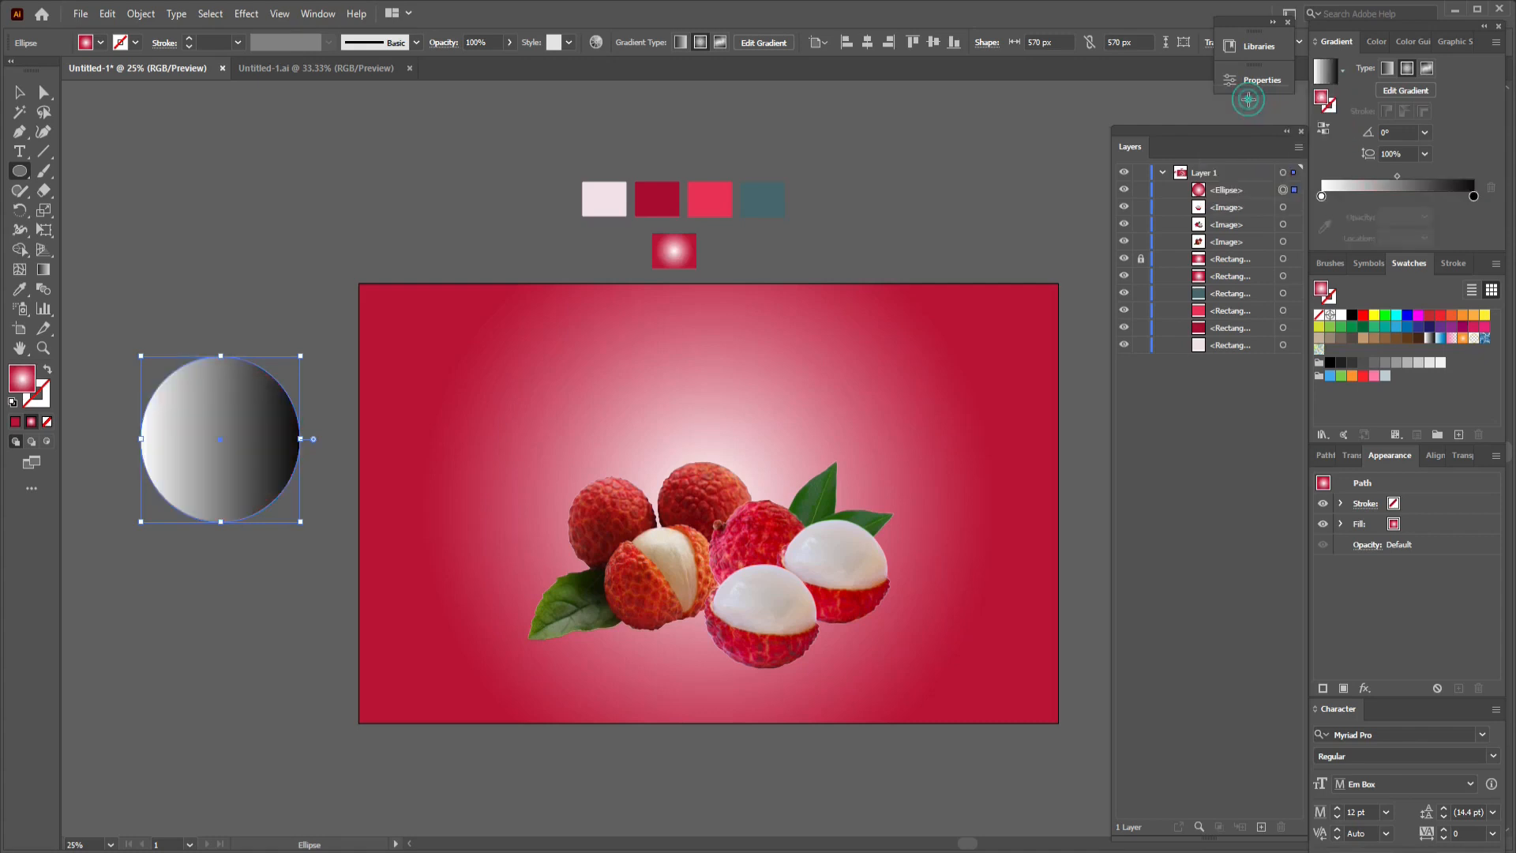
click(1406, 71)
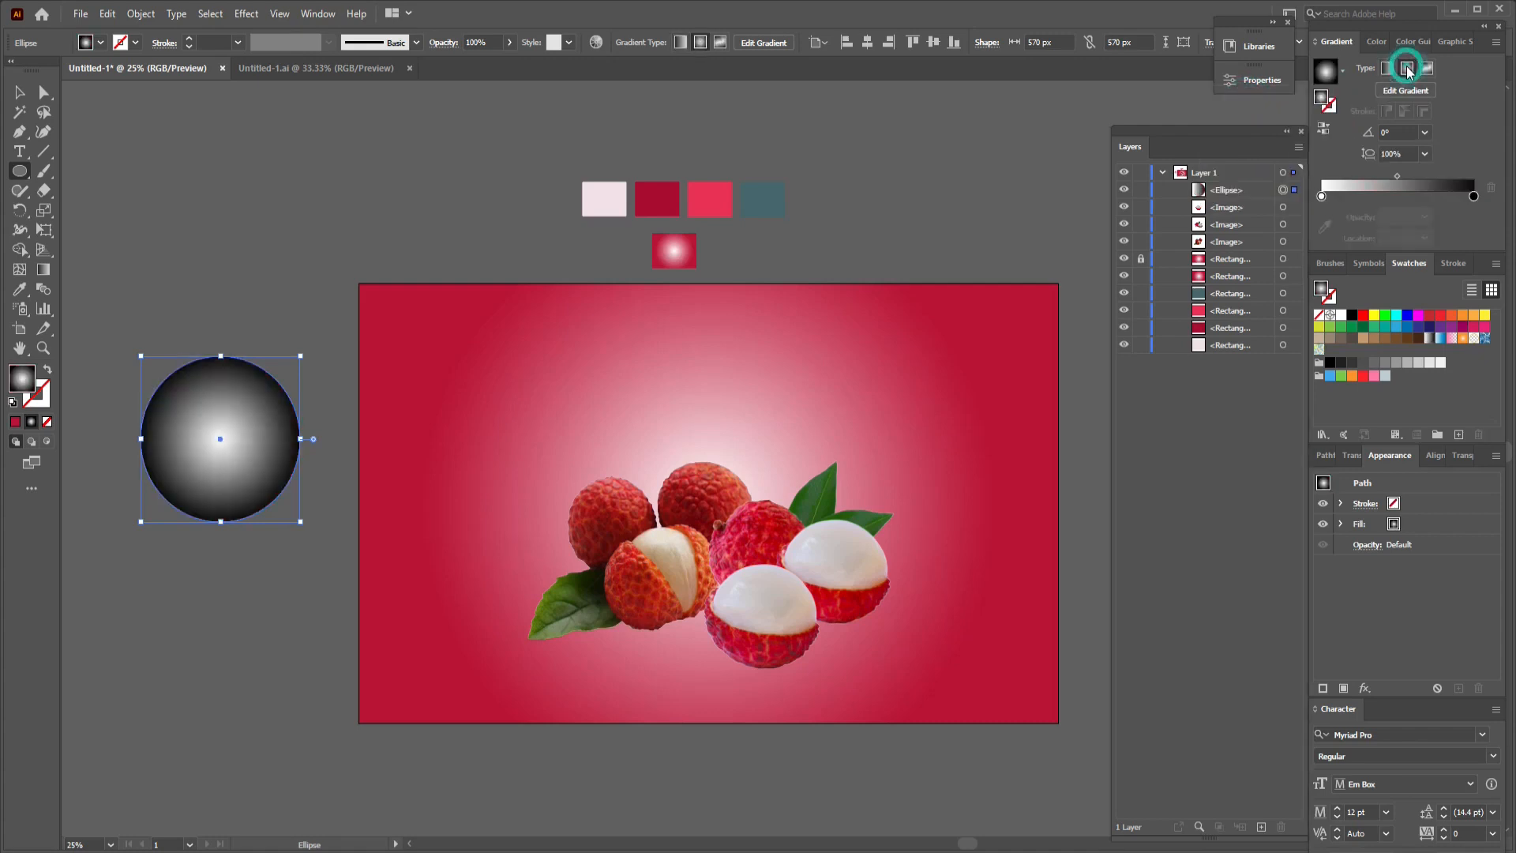
click(1324, 127)
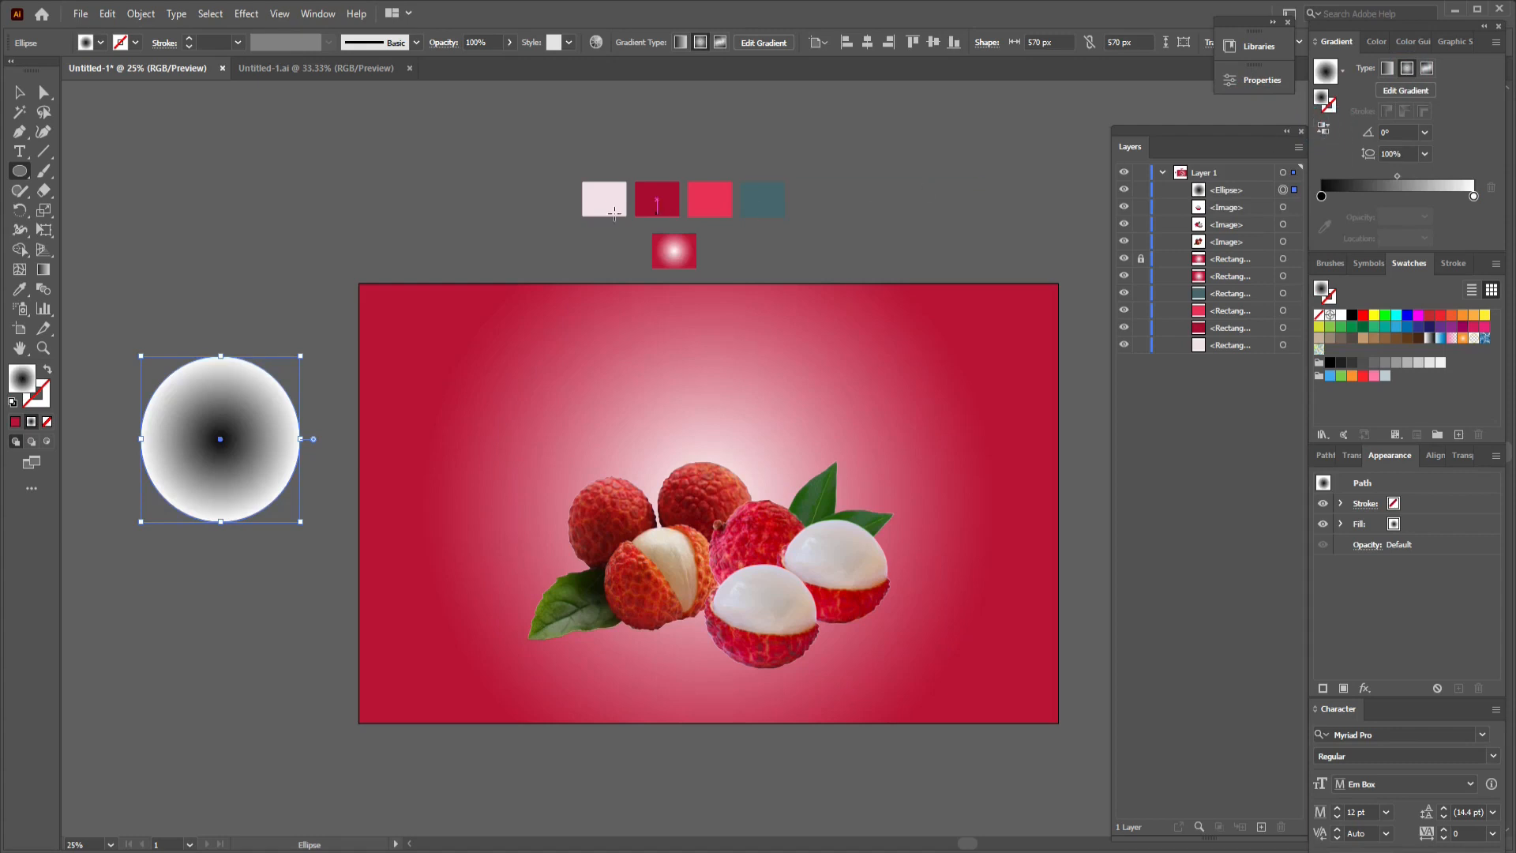
click(43, 270)
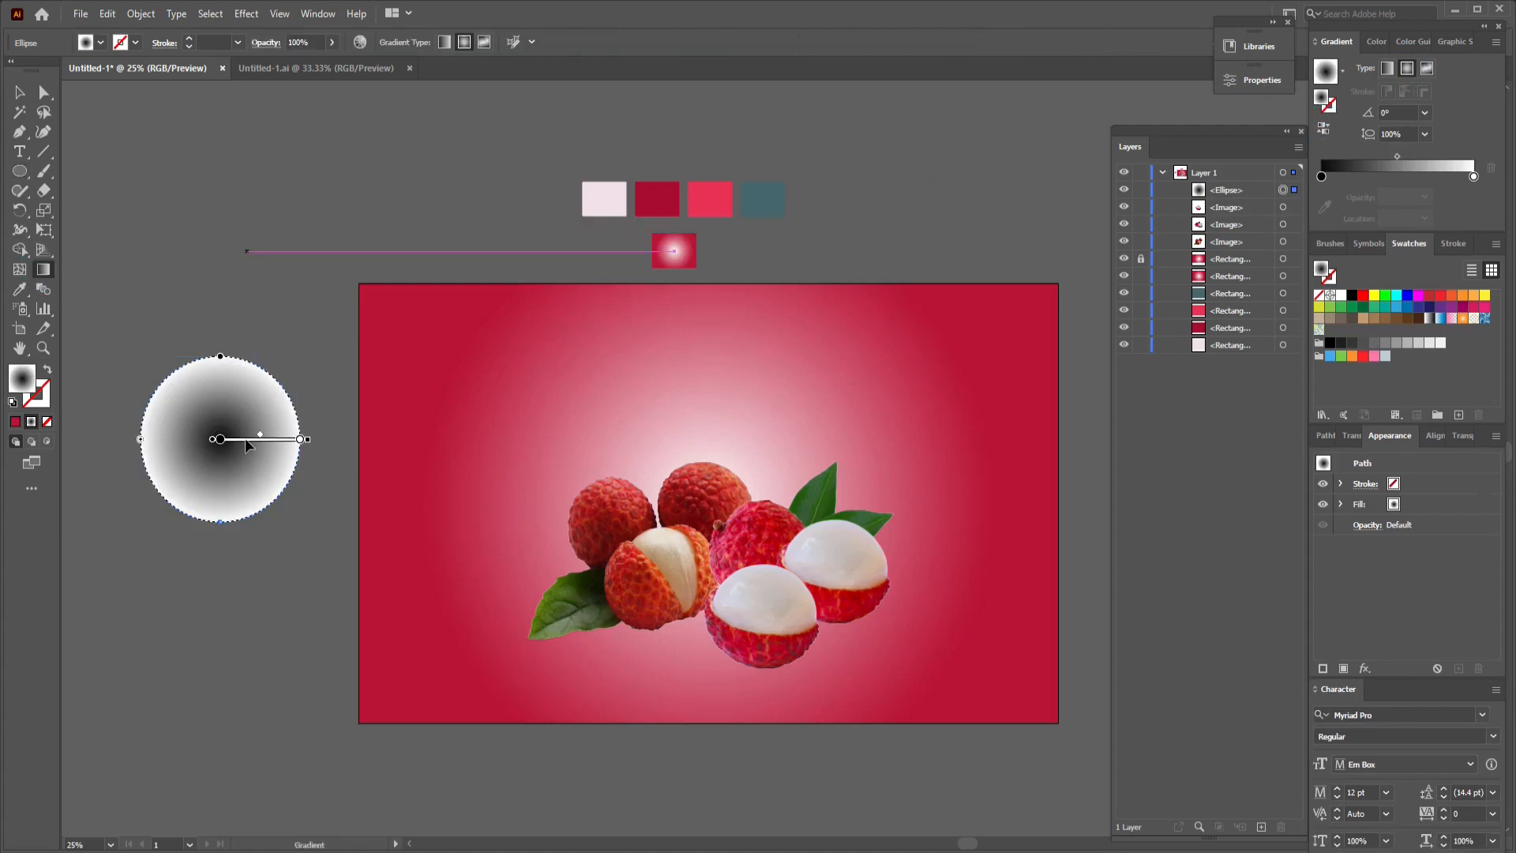
drag(260, 439, 248, 438)
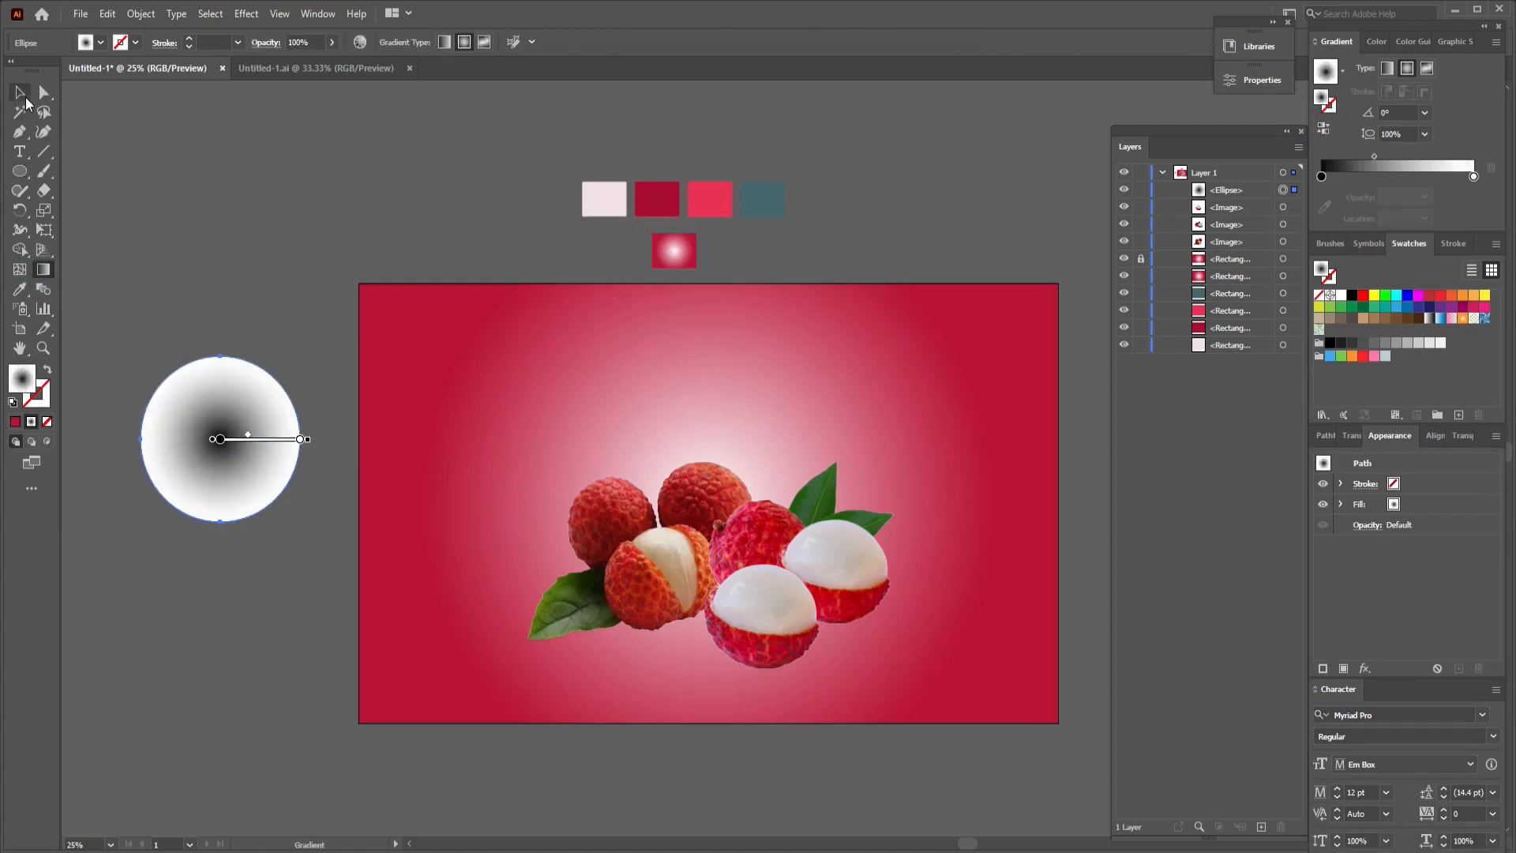
Step: Flatten the gradient circle to about 99 px high, place it under the lychee cluster and stack it behind the lychee images
click(23, 94)
drag(223, 356, 700, 638)
drag(1239, 188, 1239, 254)
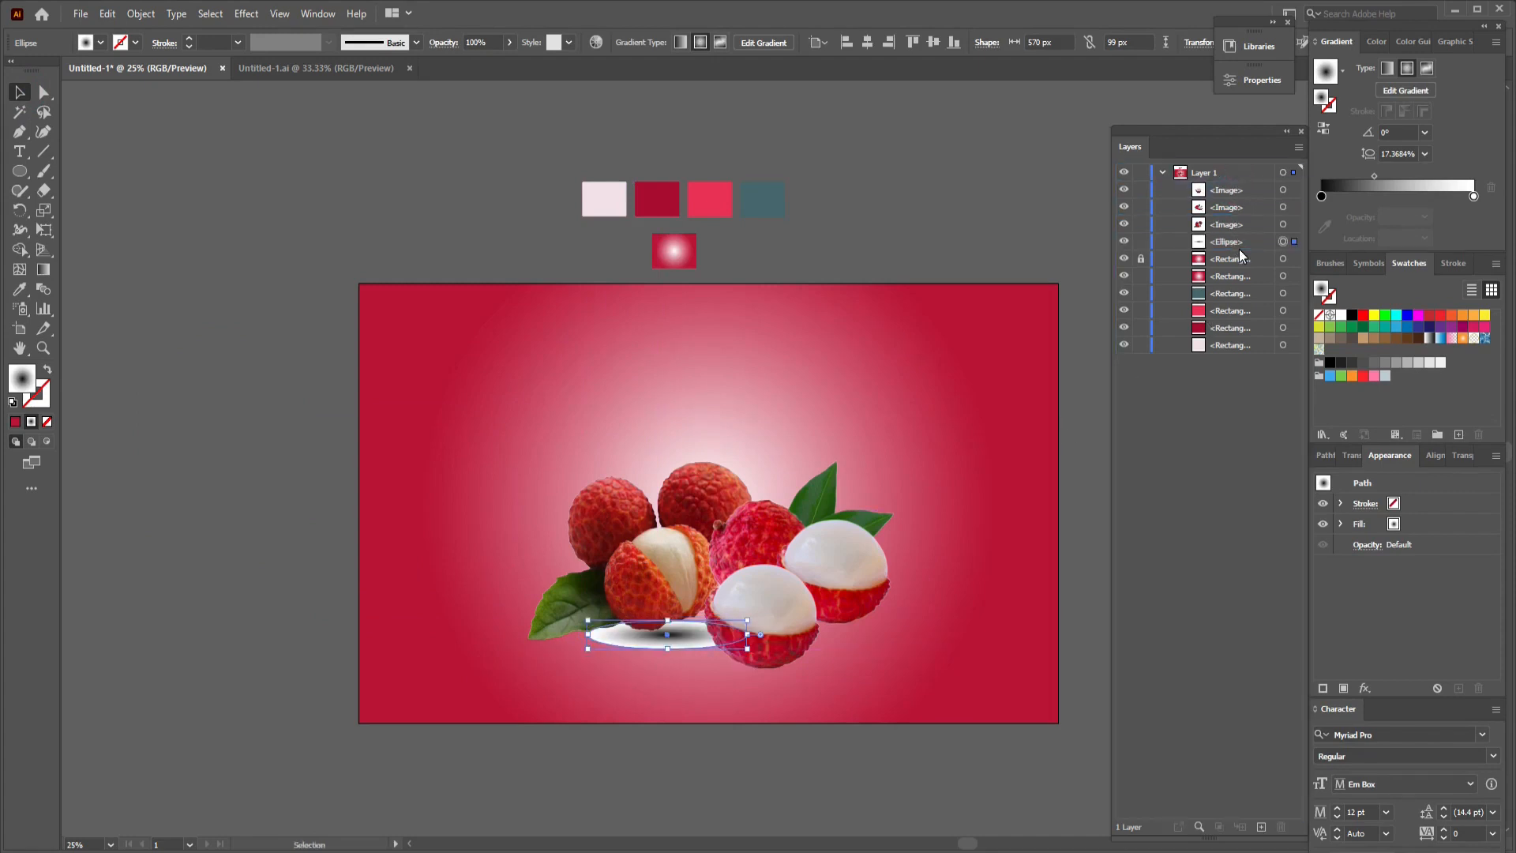
Step: Set the flattened ellipse's blending mode to Multiply
click(1462, 457)
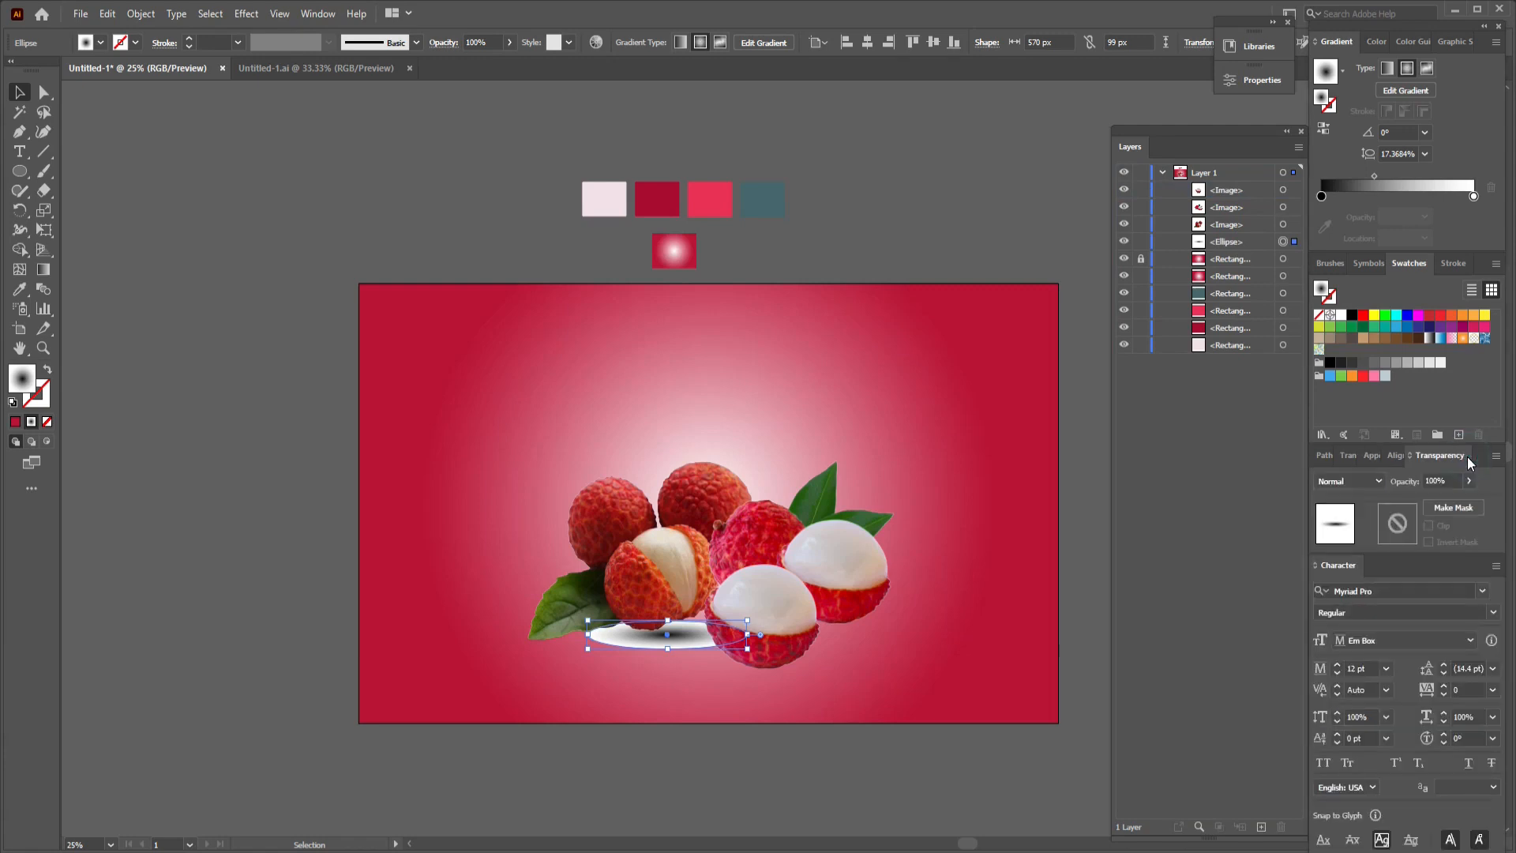
click(1379, 480)
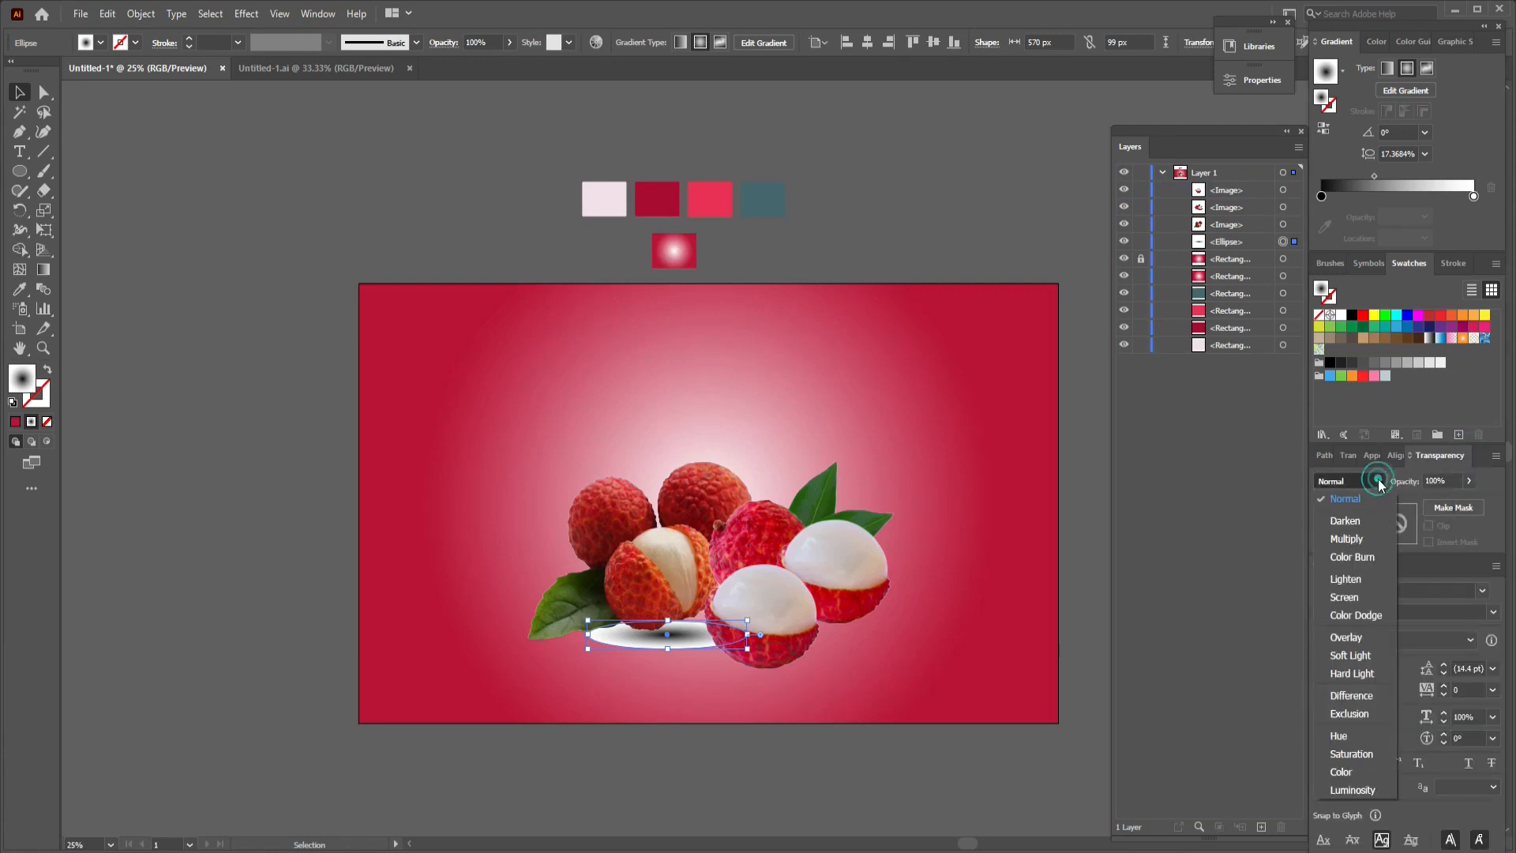
click(1347, 540)
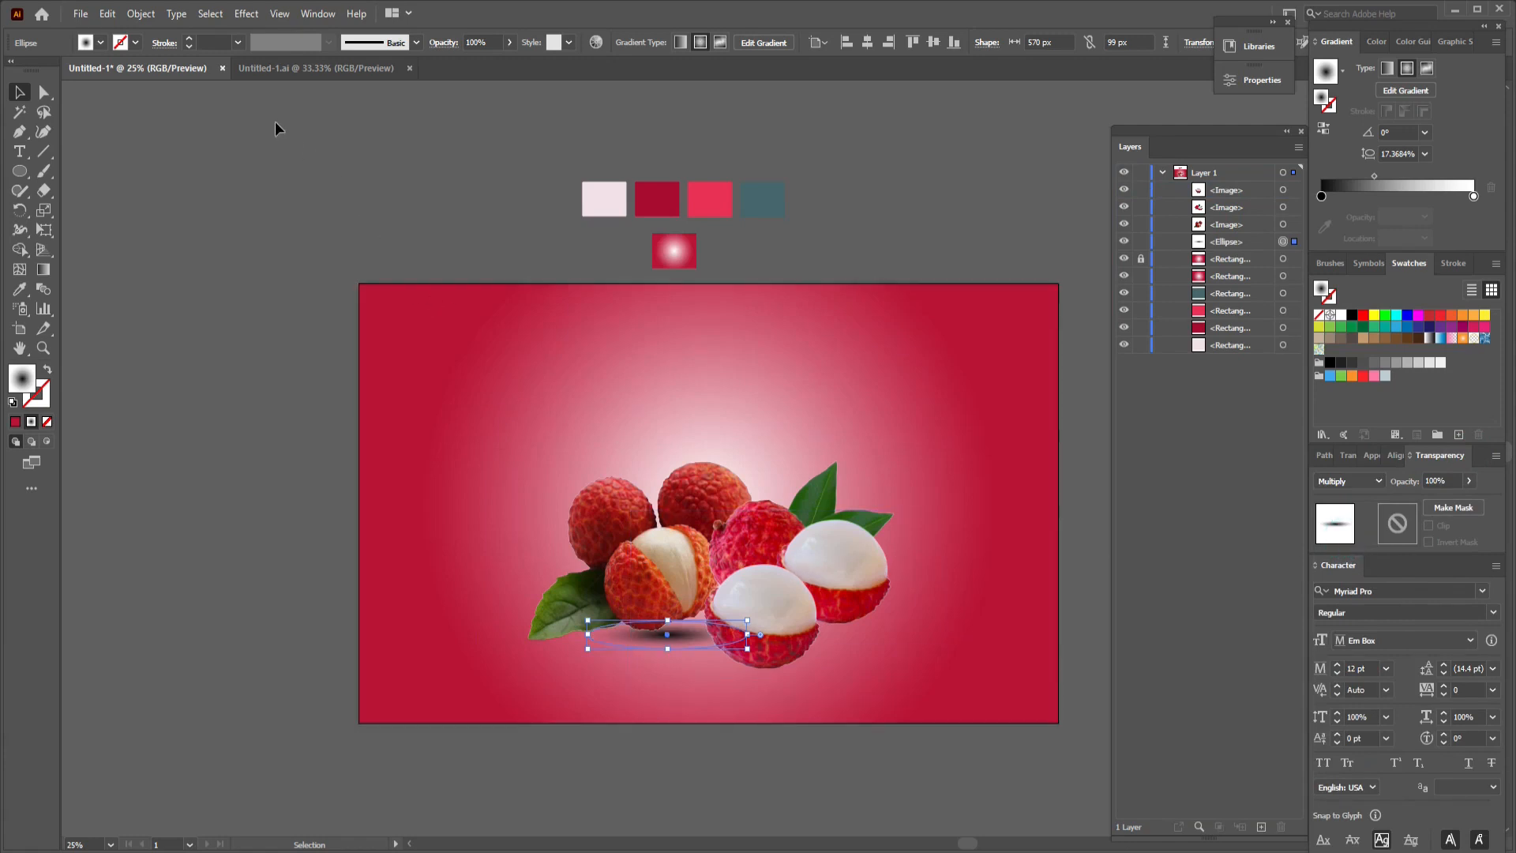
Step: Apply a 25-pixel Gaussian Blur to the shadow ellipse and flatten it to about 76 px high
click(245, 15)
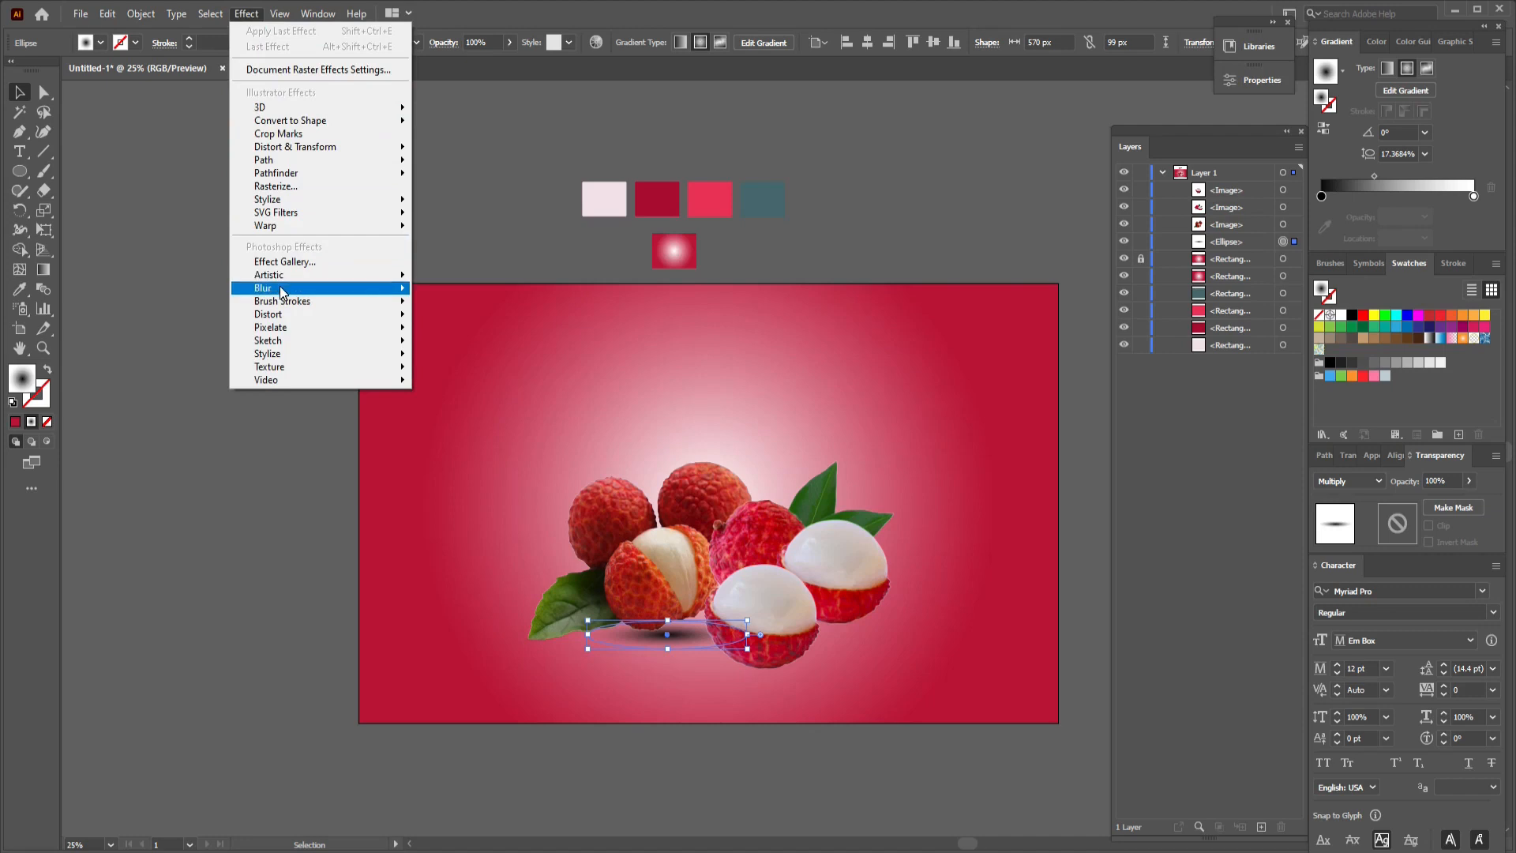
mouse_move(282, 289)
click(448, 294)
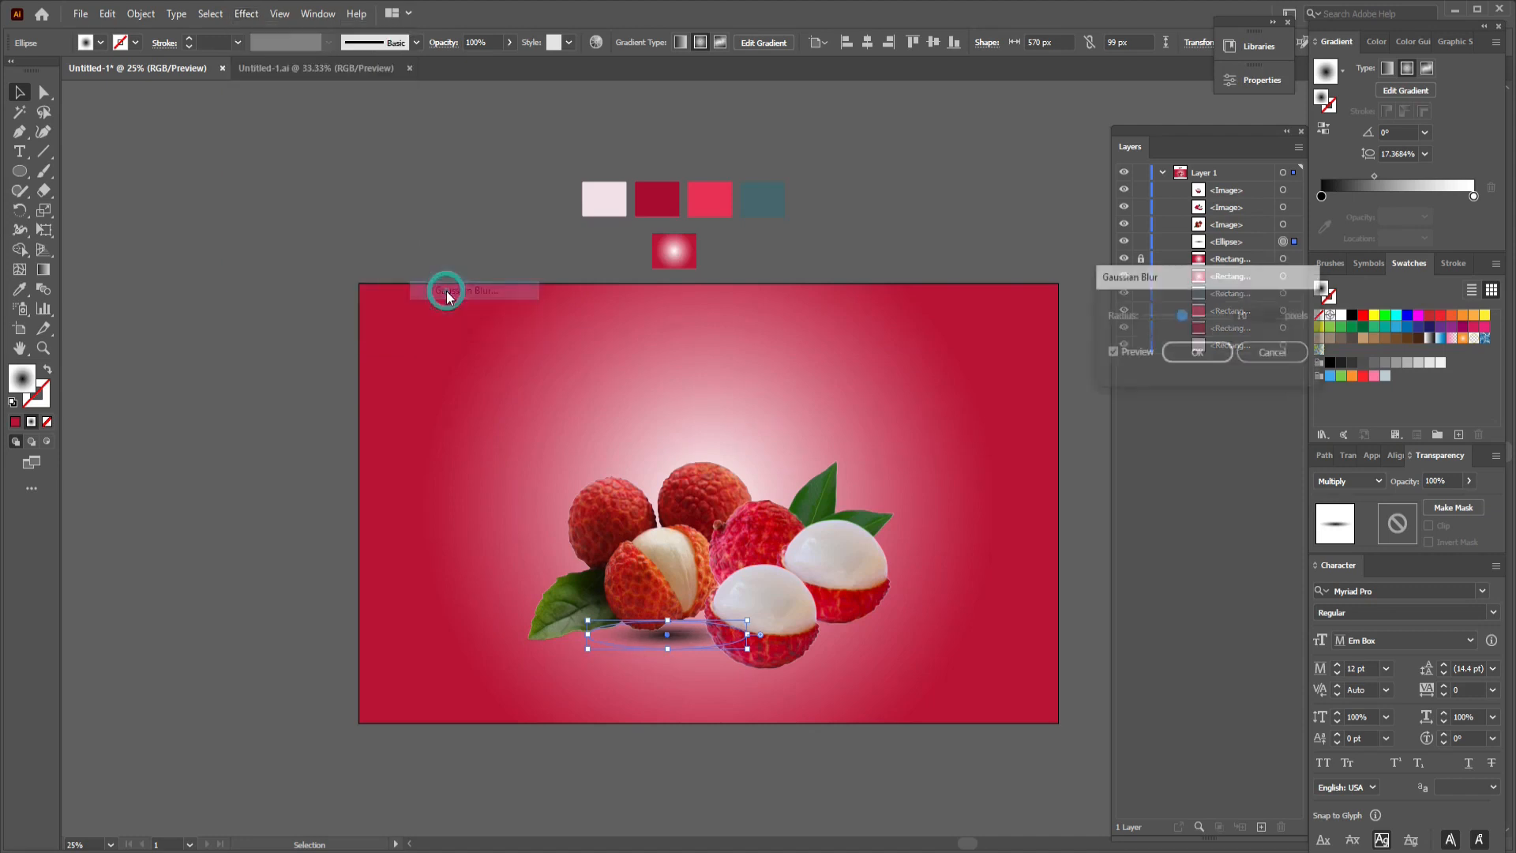
drag(1184, 316, 1186, 320)
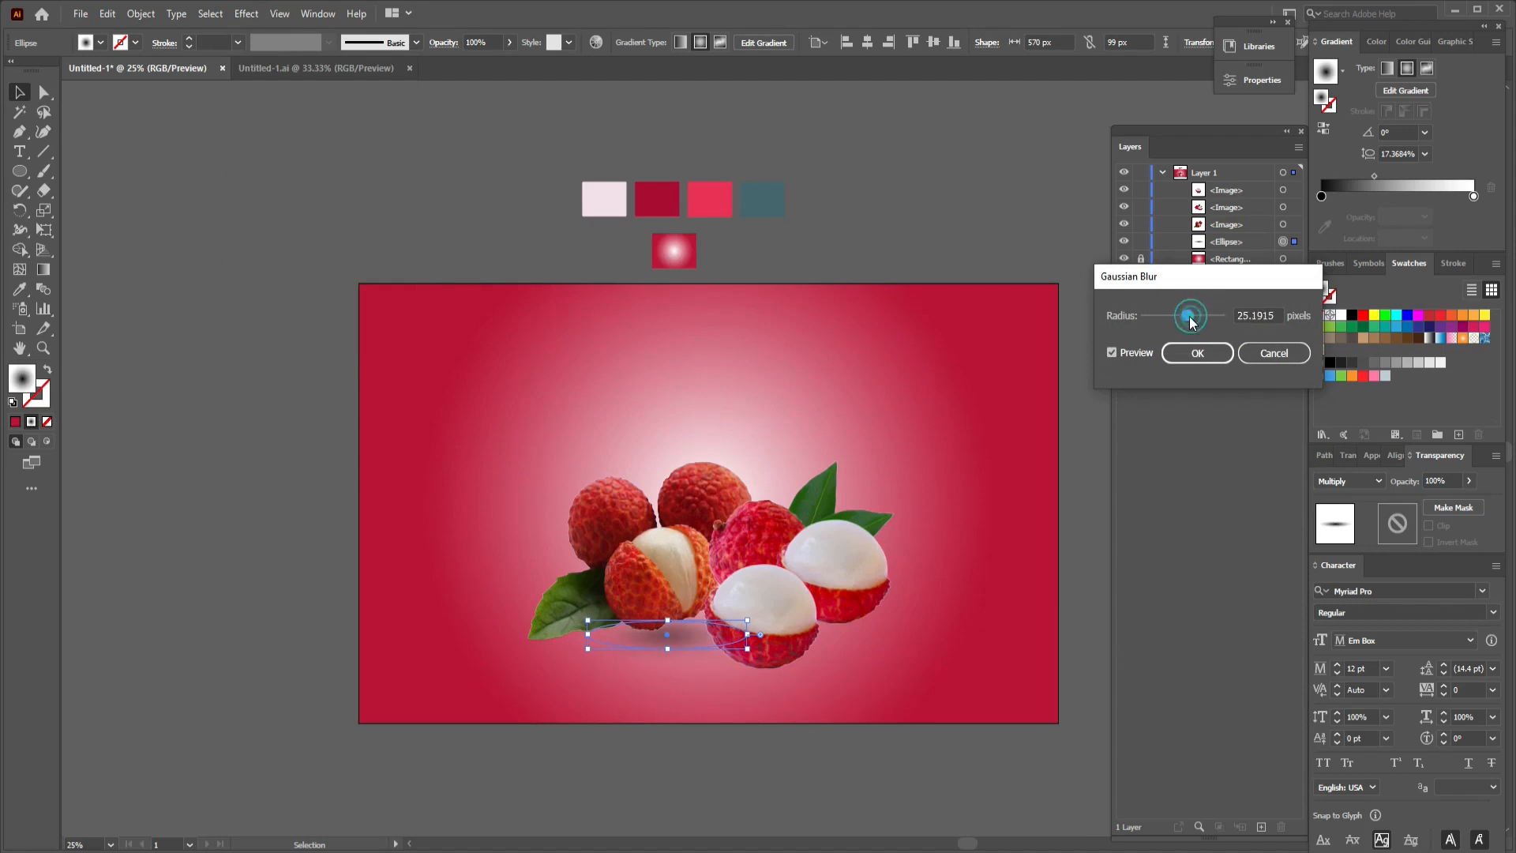
double_click(1259, 316)
text(25)
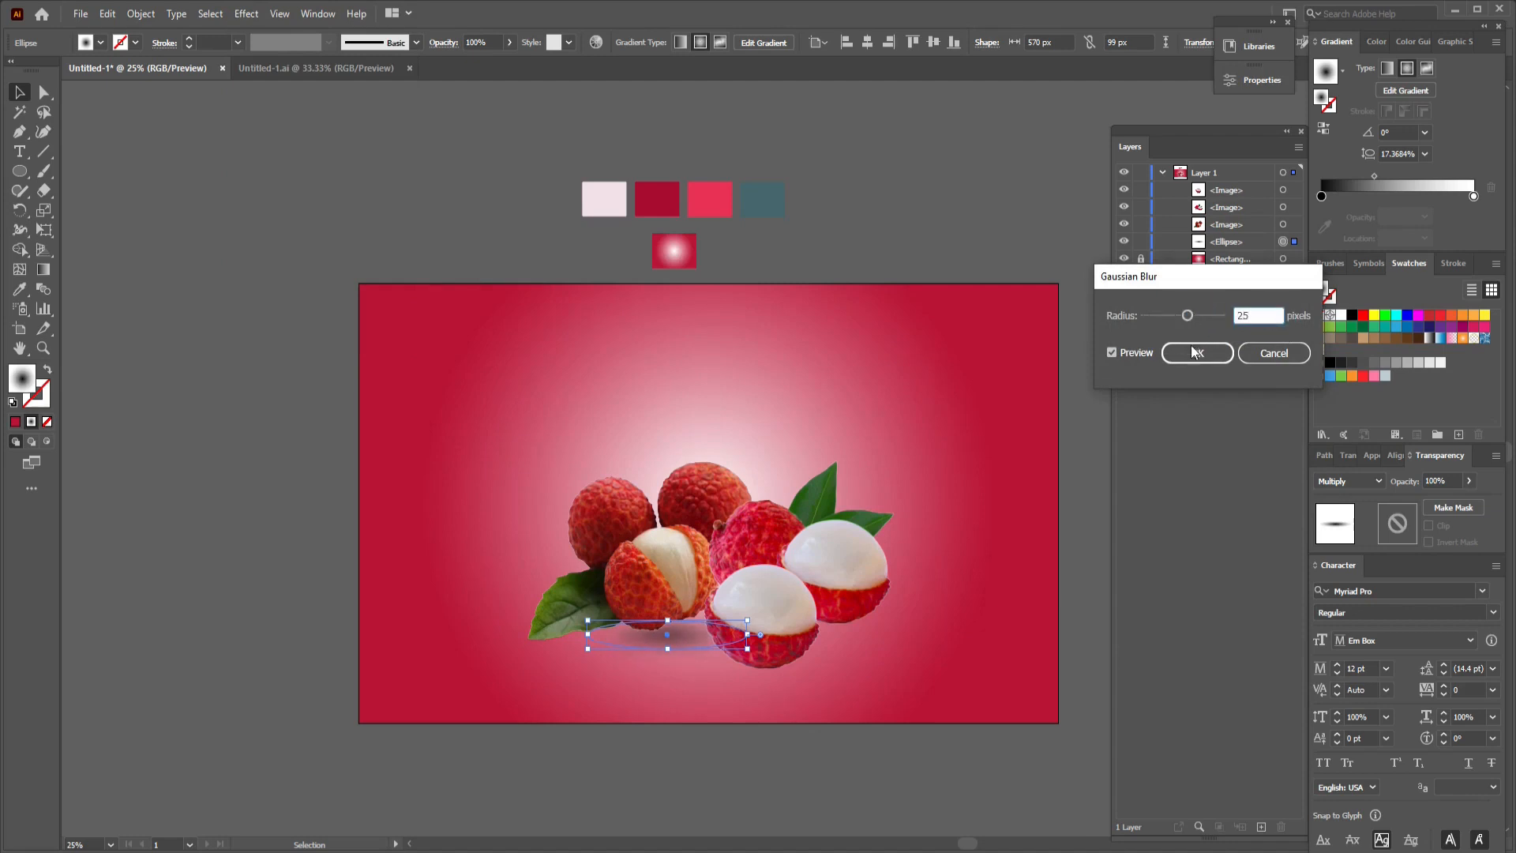
click(1196, 352)
drag(667, 620, 691, 625)
Step: Copy the shadow ellipse, paste it in front and stack the duplicate above the lychee cluster image
click(107, 13)
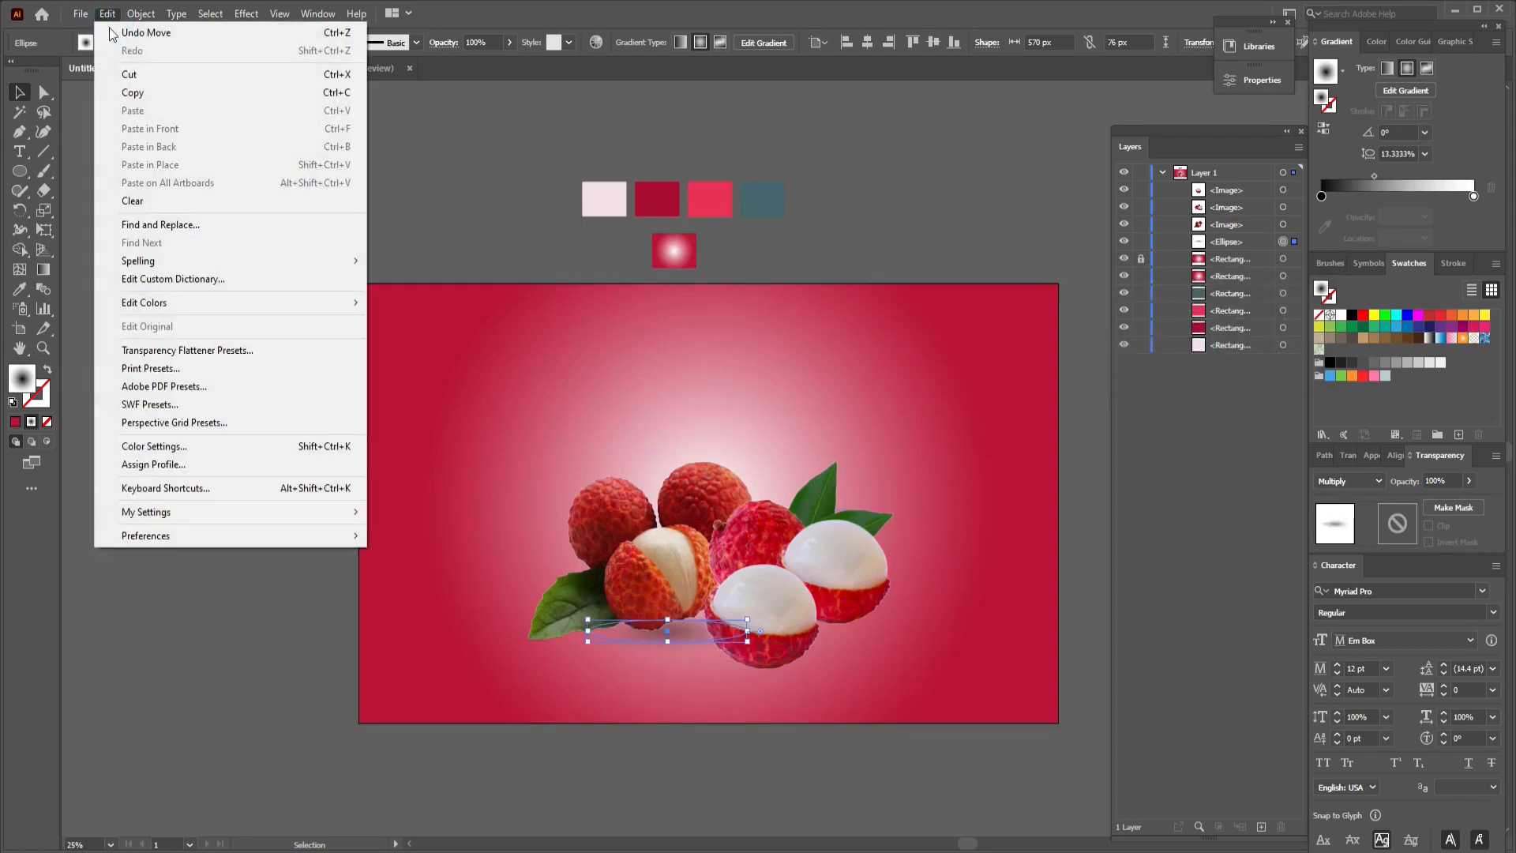
click(125, 93)
click(109, 13)
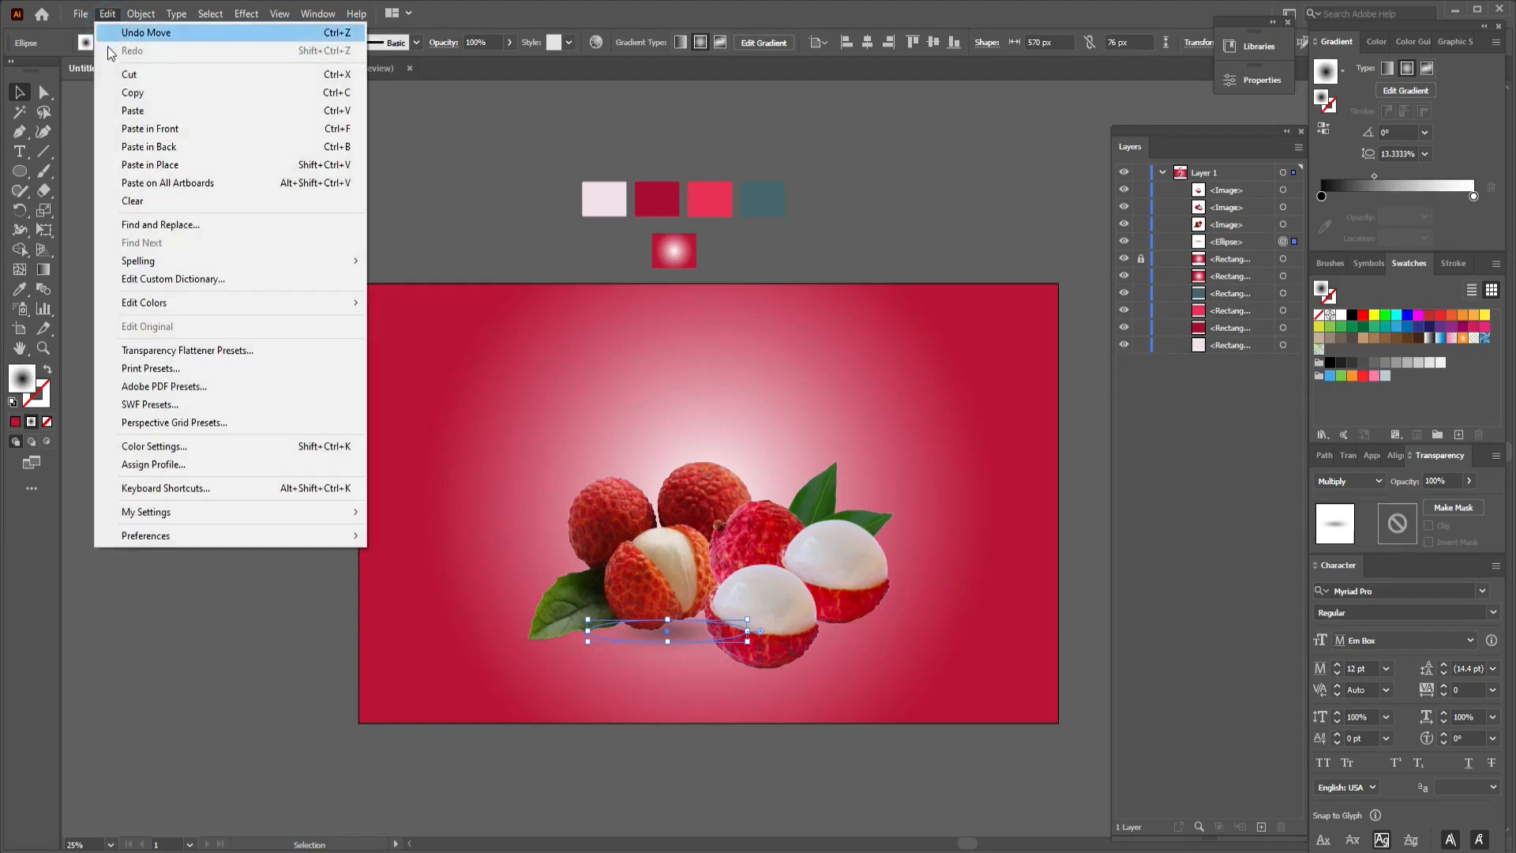
click(140, 129)
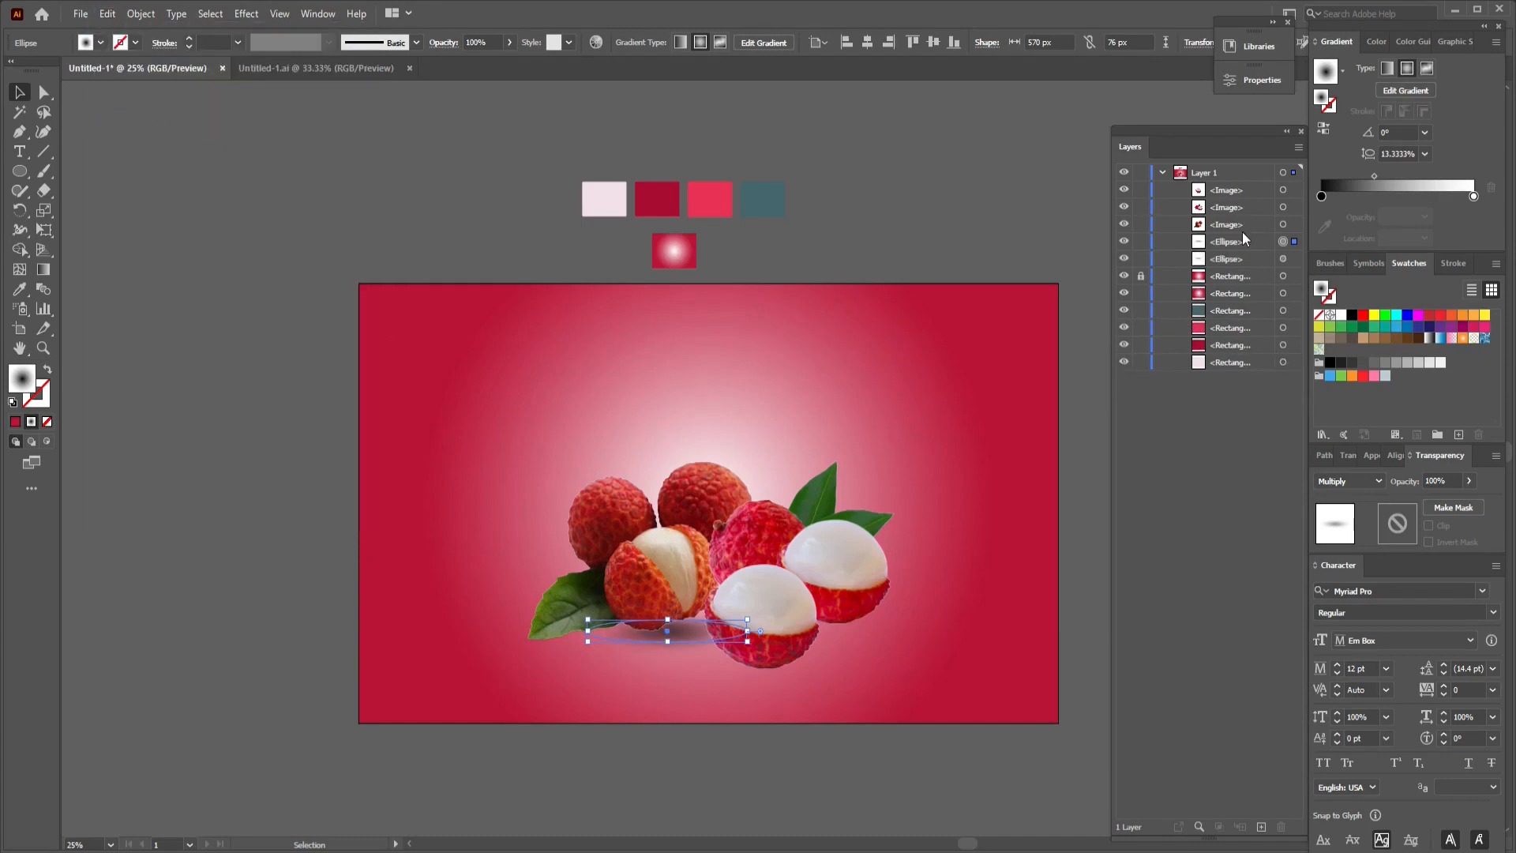
drag(1243, 238, 1226, 222)
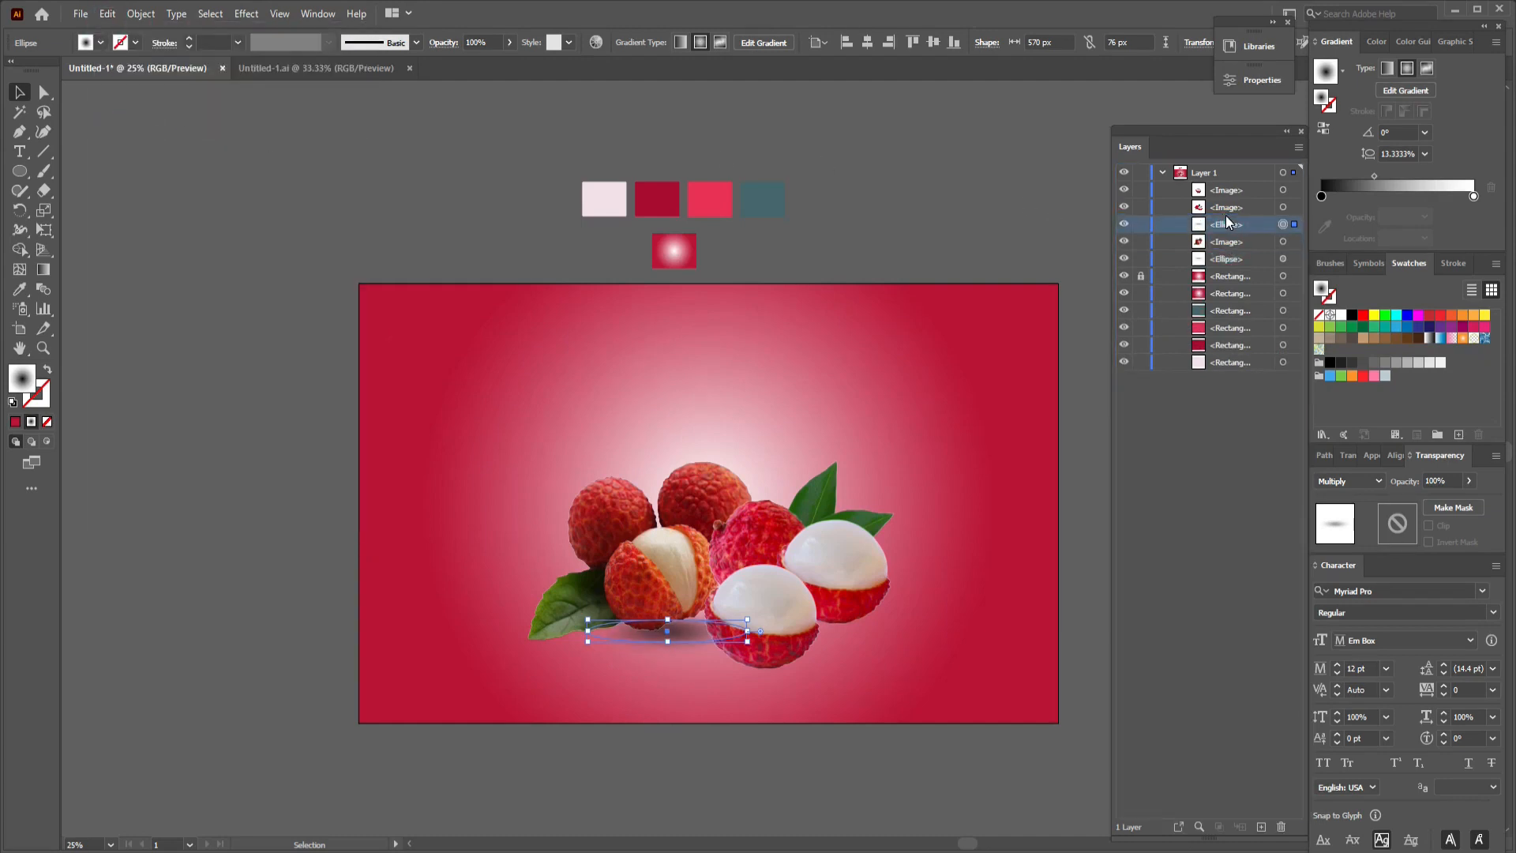
Step: Move the duplicate shadow down and right so it sits under the front half lychee
key(shift+Down)
key(shift+Down)
key(shift+Down)
key(shift+Down)
key(shift+Down)
key(shift+Down)
key(shift+Down)
key(shift+Down)
key(shift+Down)
key(shift+Down)
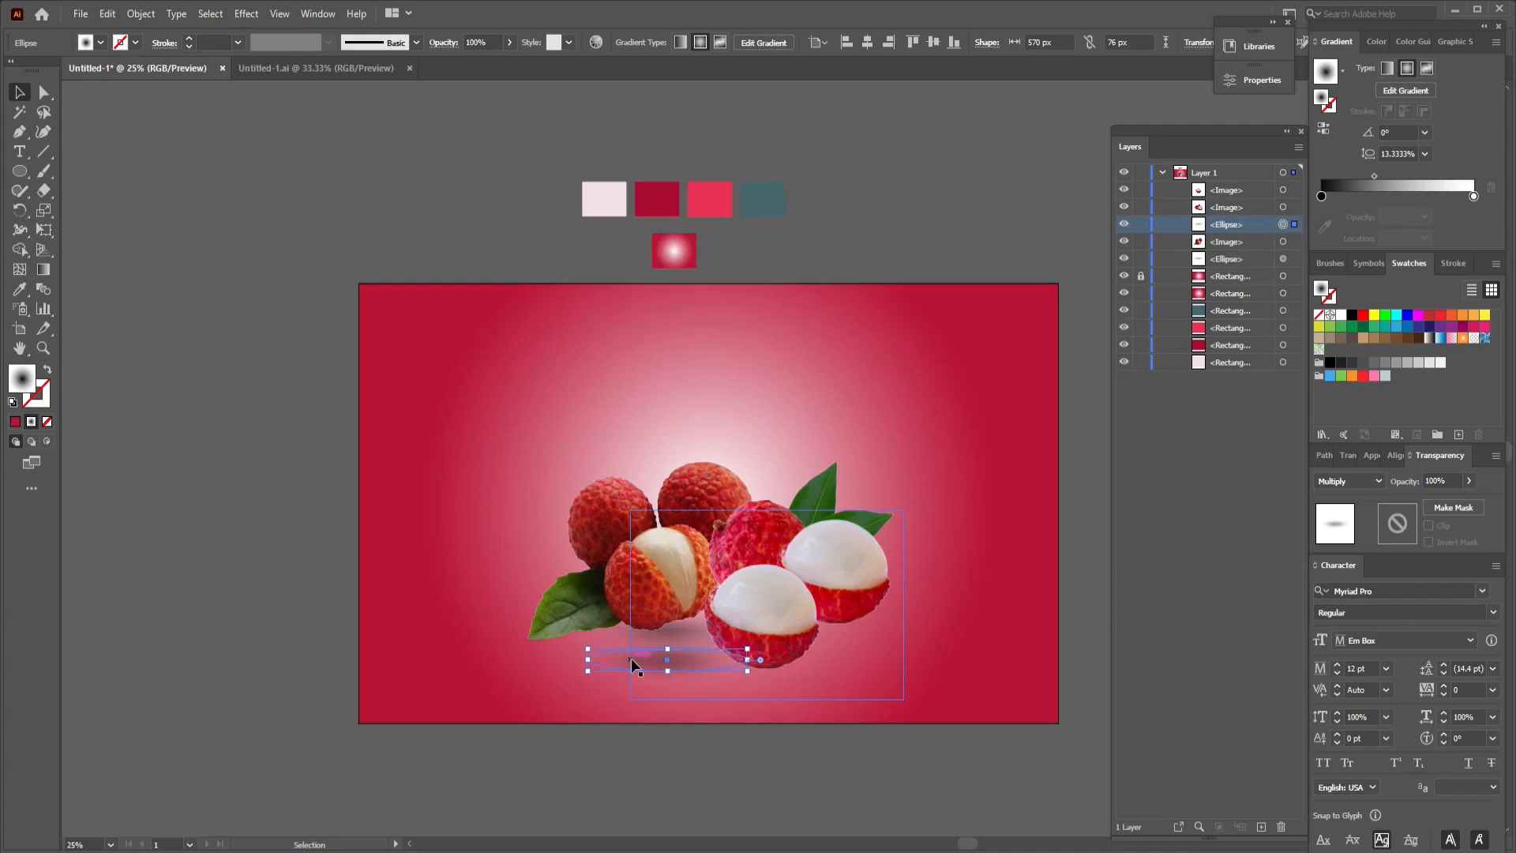
drag(619, 657, 730, 670)
click(730, 670)
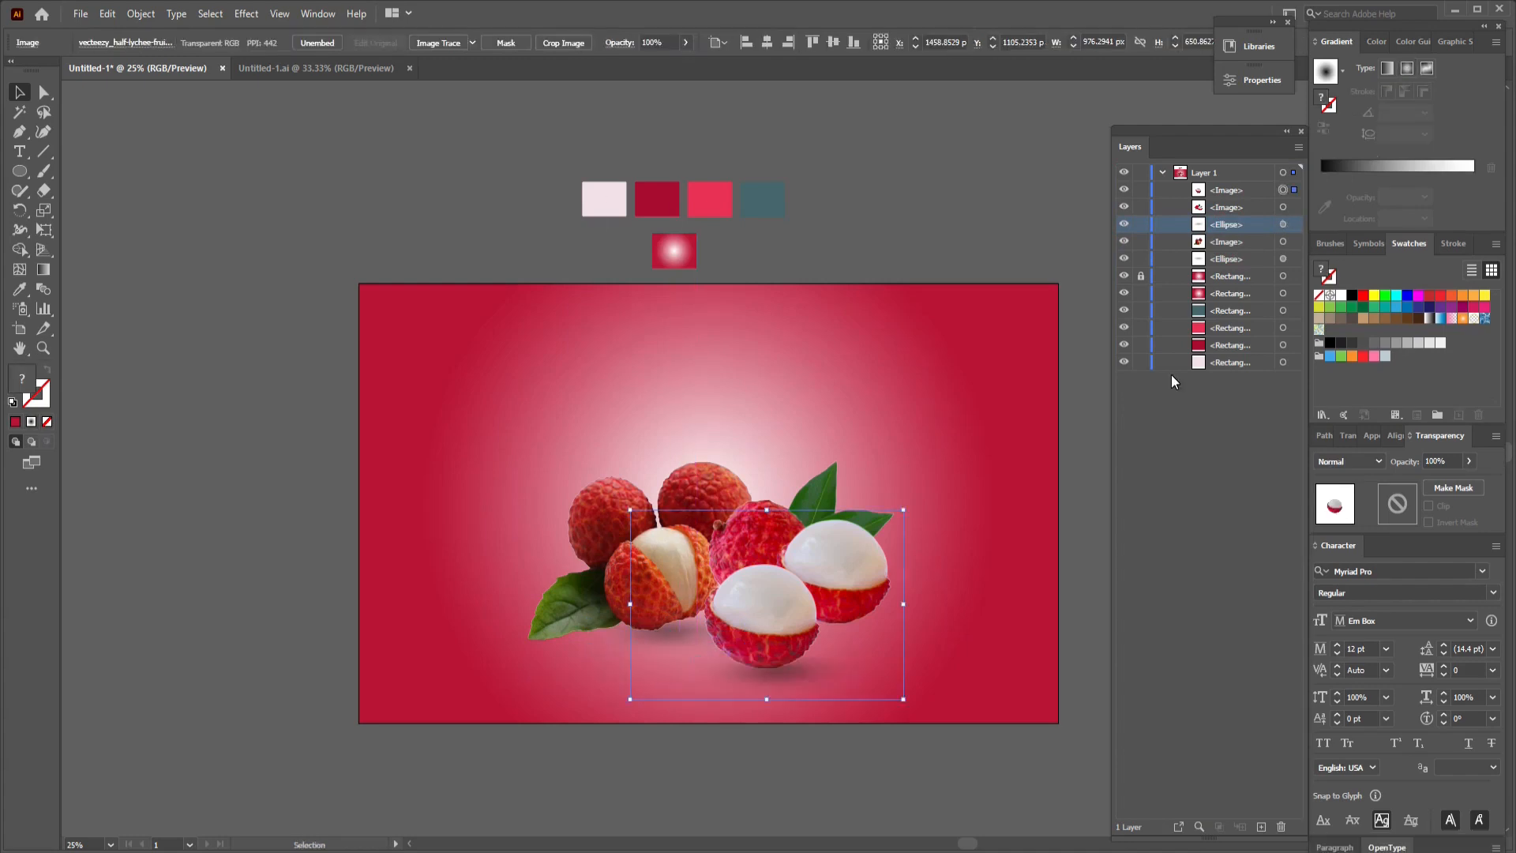
Step: Lock the second lychee image, copy the front half lychee's shadow, paste it in front and stack the duplicate above the locked image
click(1141, 207)
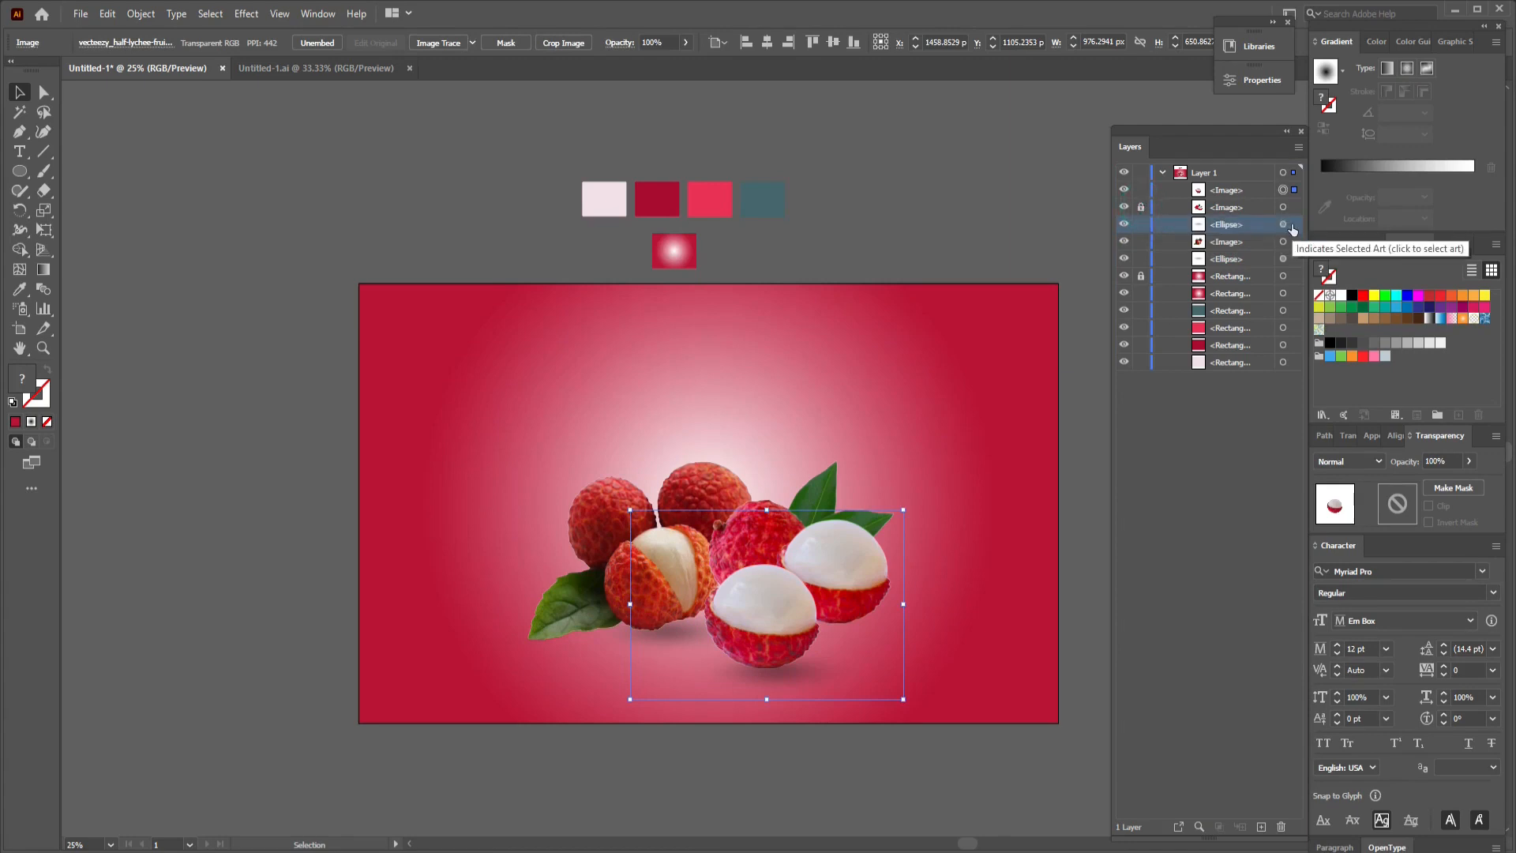
click(1285, 225)
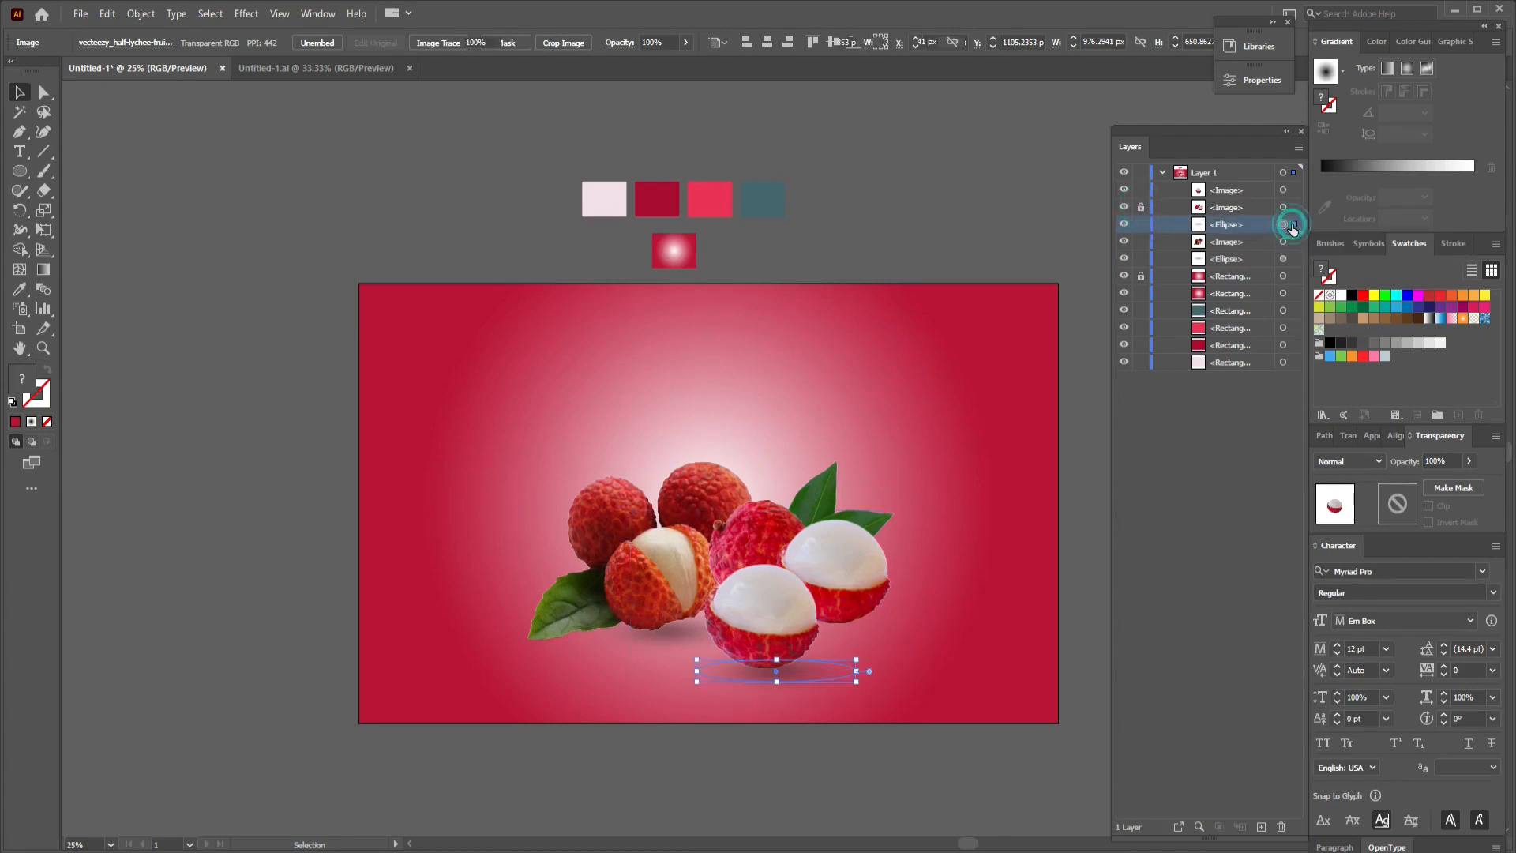
click(106, 14)
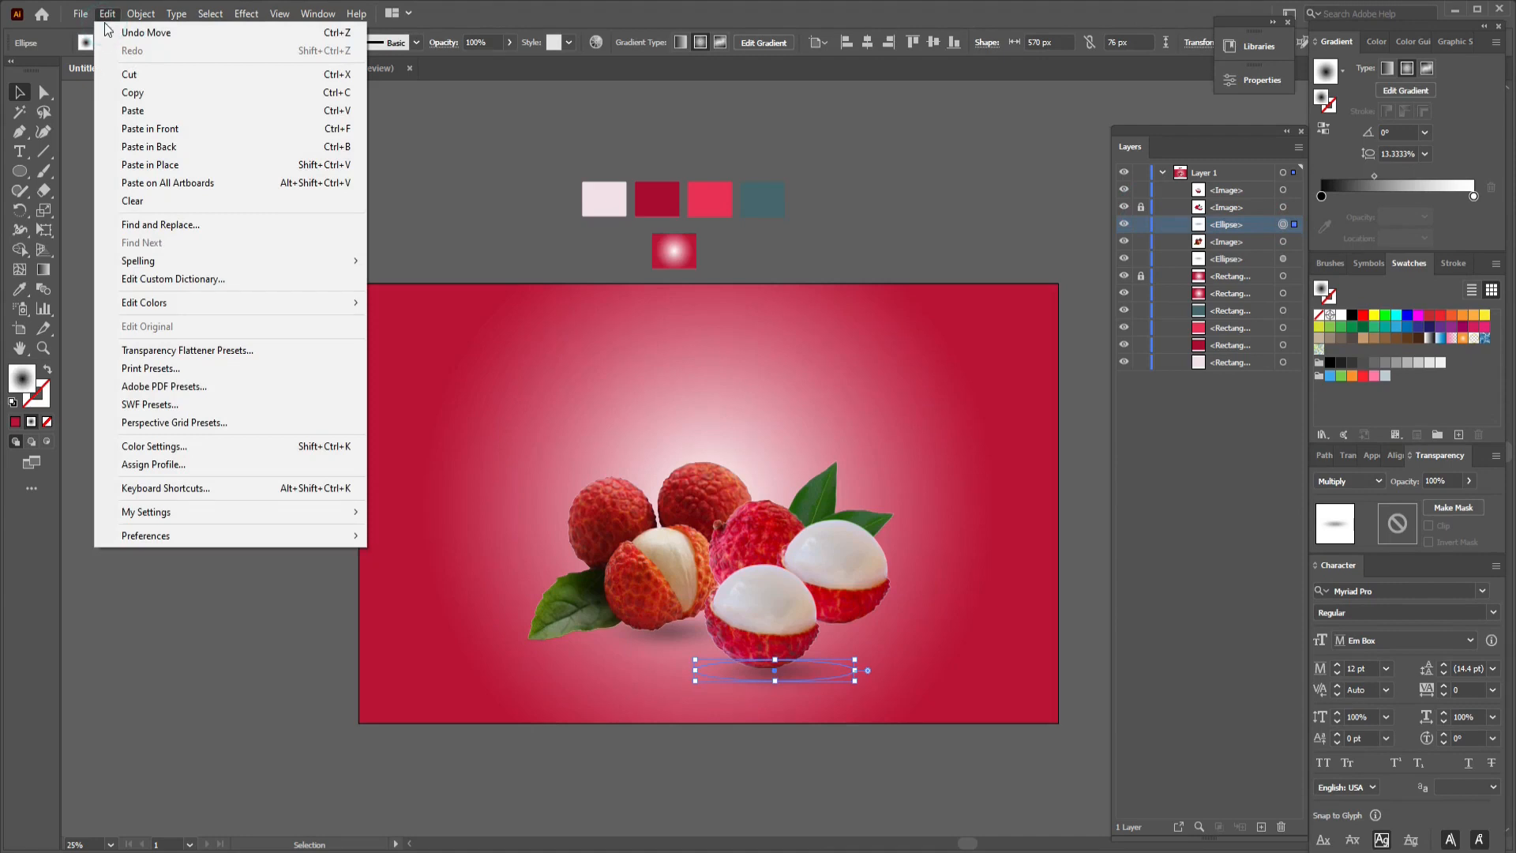
click(130, 93)
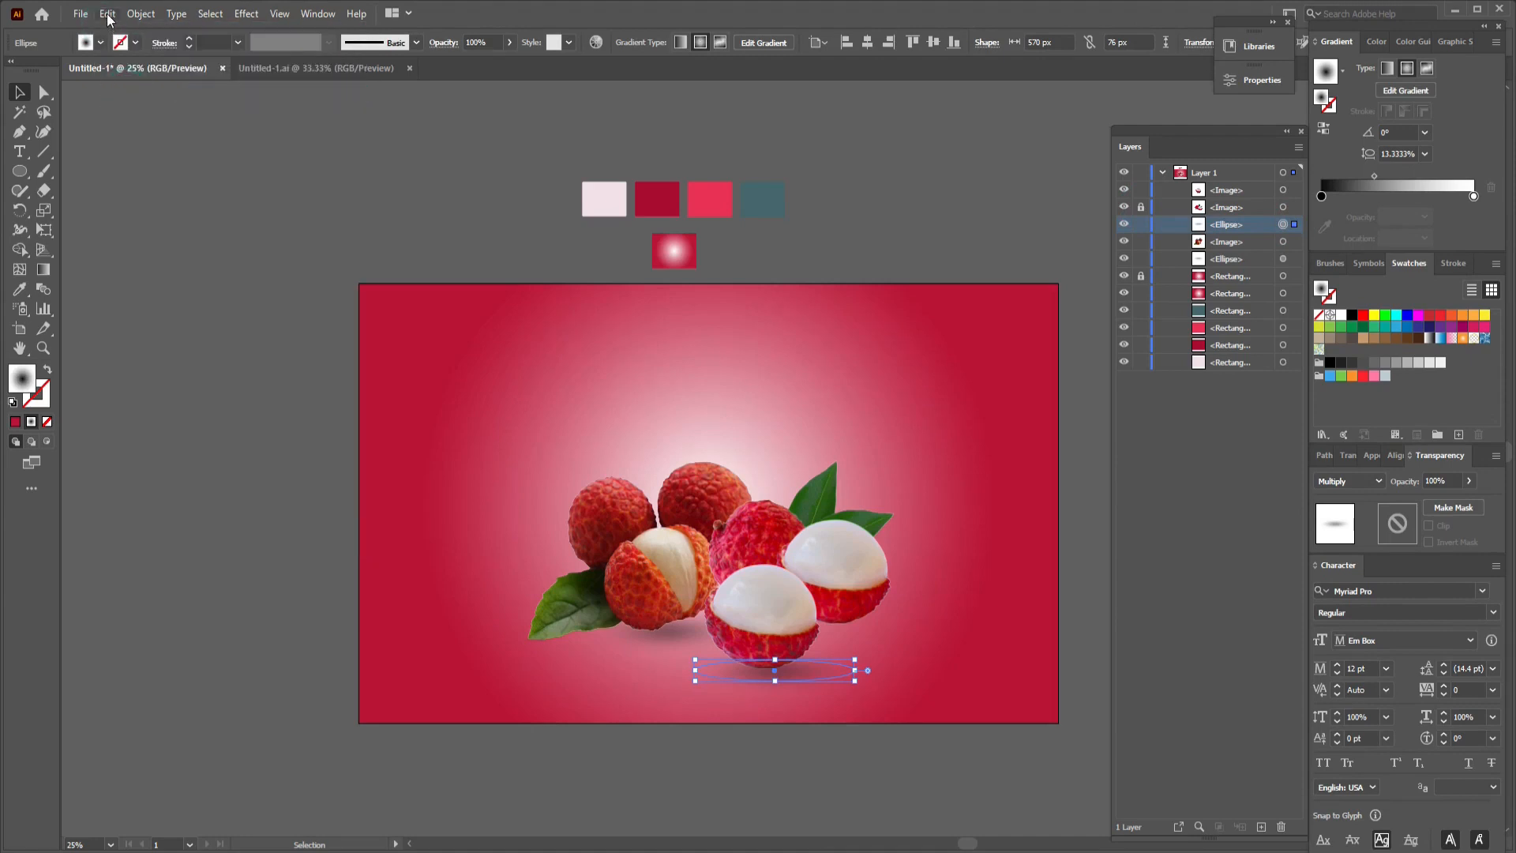
click(106, 13)
click(140, 129)
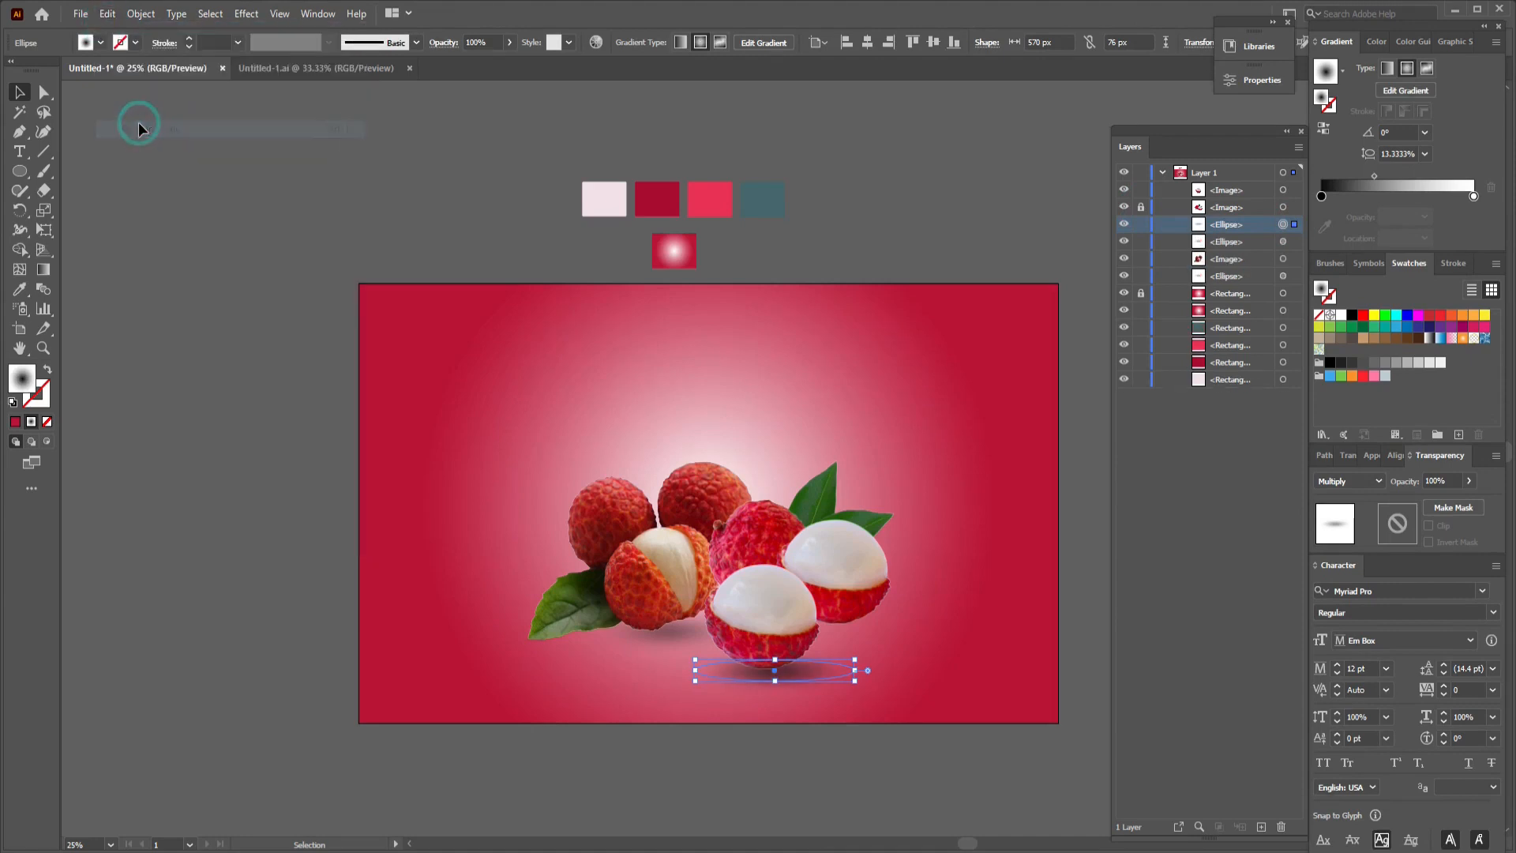
drag(1241, 229, 1228, 201)
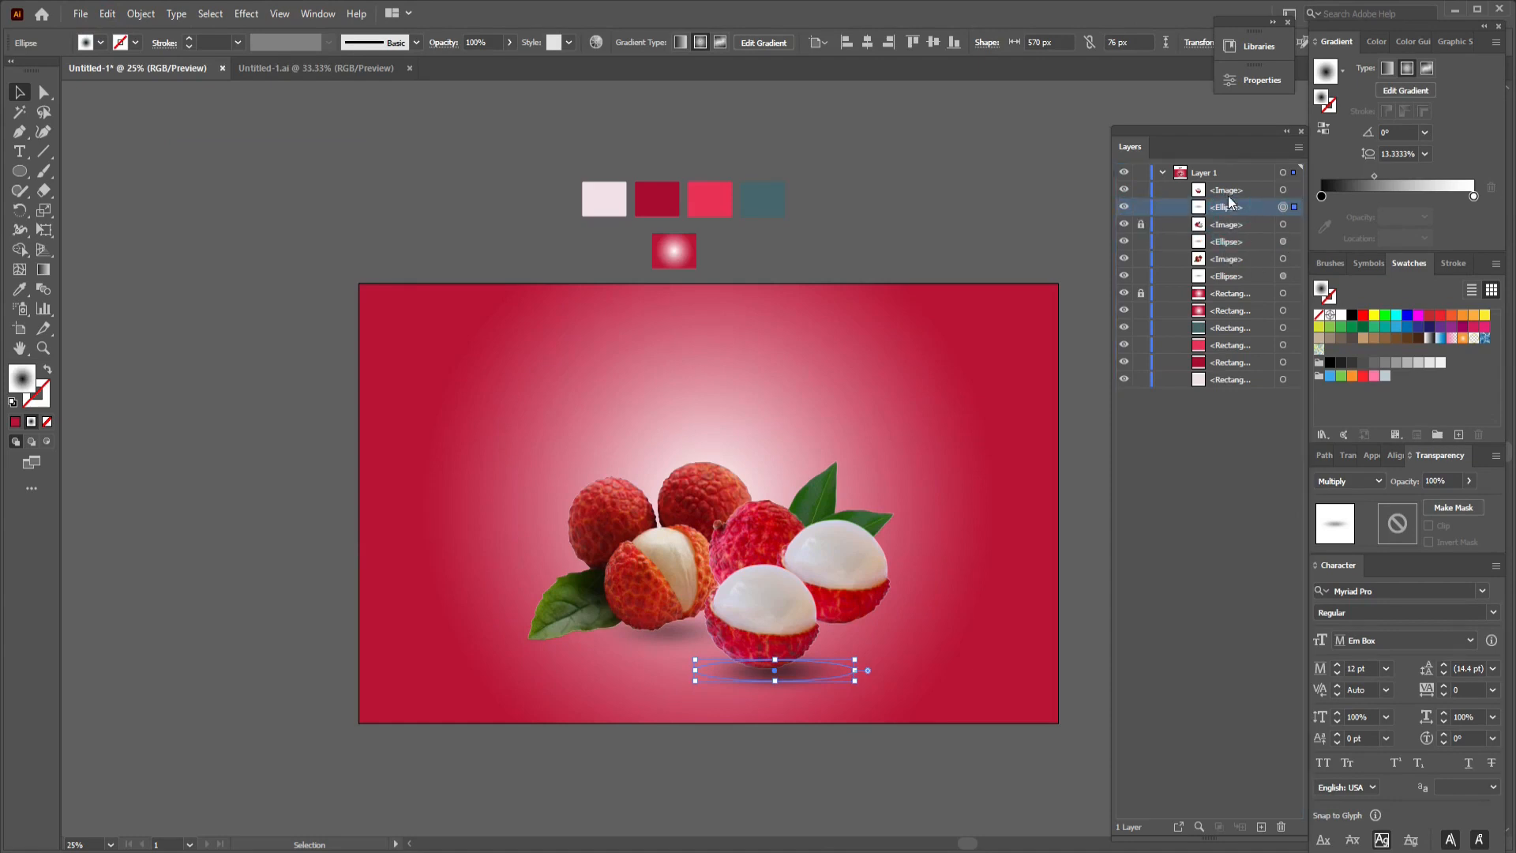
Step: Lock the topmost lychee image and move the new shadow right and up until it sits under the rear half lychee
click(1141, 189)
key(shift+Right)
key(shift+Right)
key(shift+Right)
key(shift+Right)
key(shift+Right)
key(shift+Right)
key(shift+Right)
key(shift+Right)
key(shift+Right)
key(shift+Right)
key(shift+Right)
key(shift+Right)
key(shift+Right)
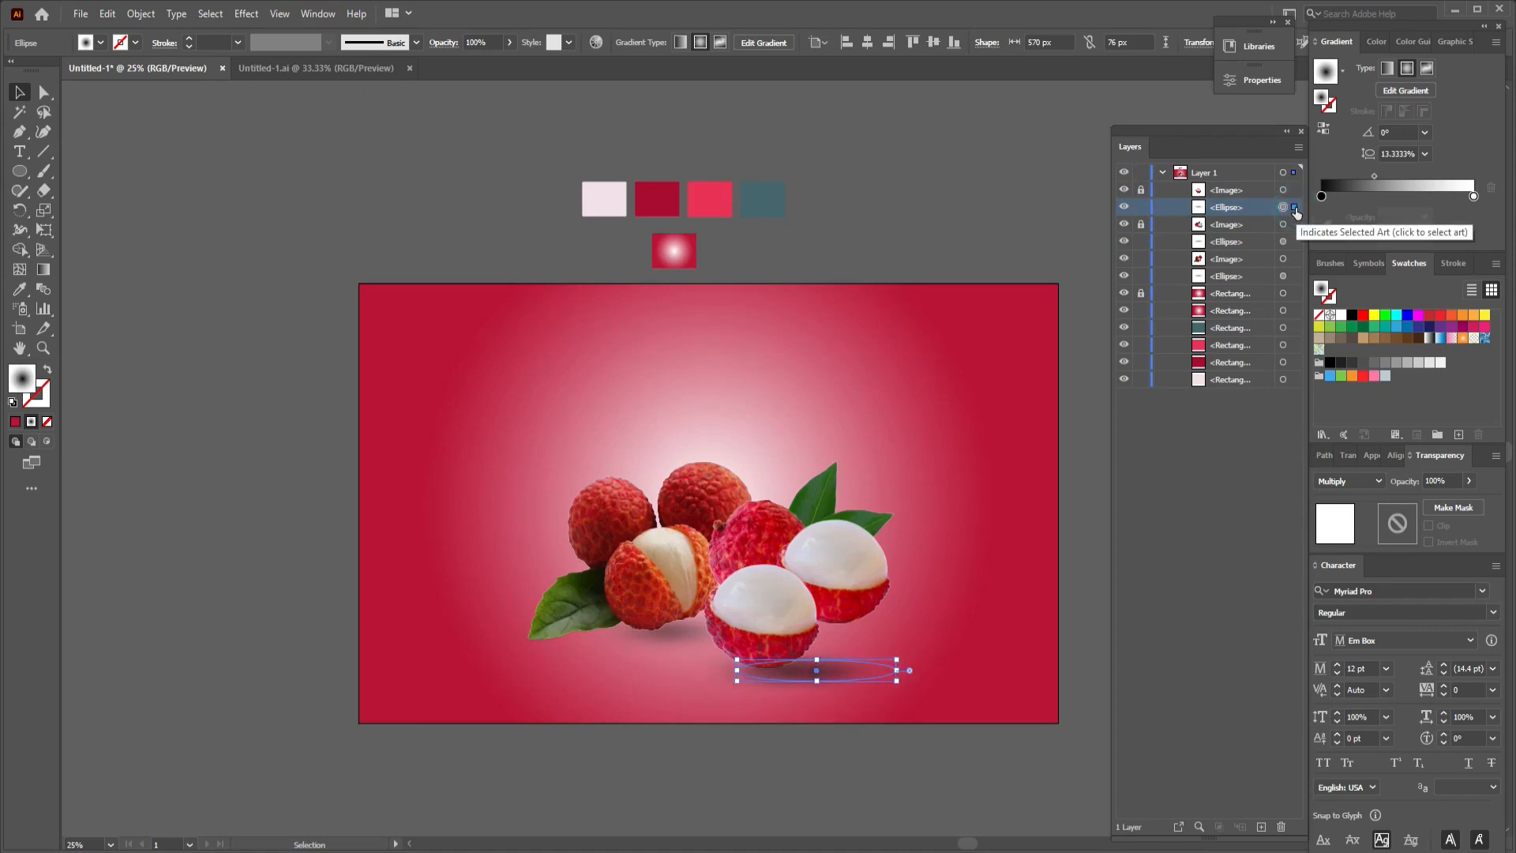
key(shift+Up)
key(shift+Up)
key(shift+Up)
key(shift+Up)
key(shift+Up)
key(shift+Up)
key(shift+Up)
key(shift+Up)
key(shift+Up)
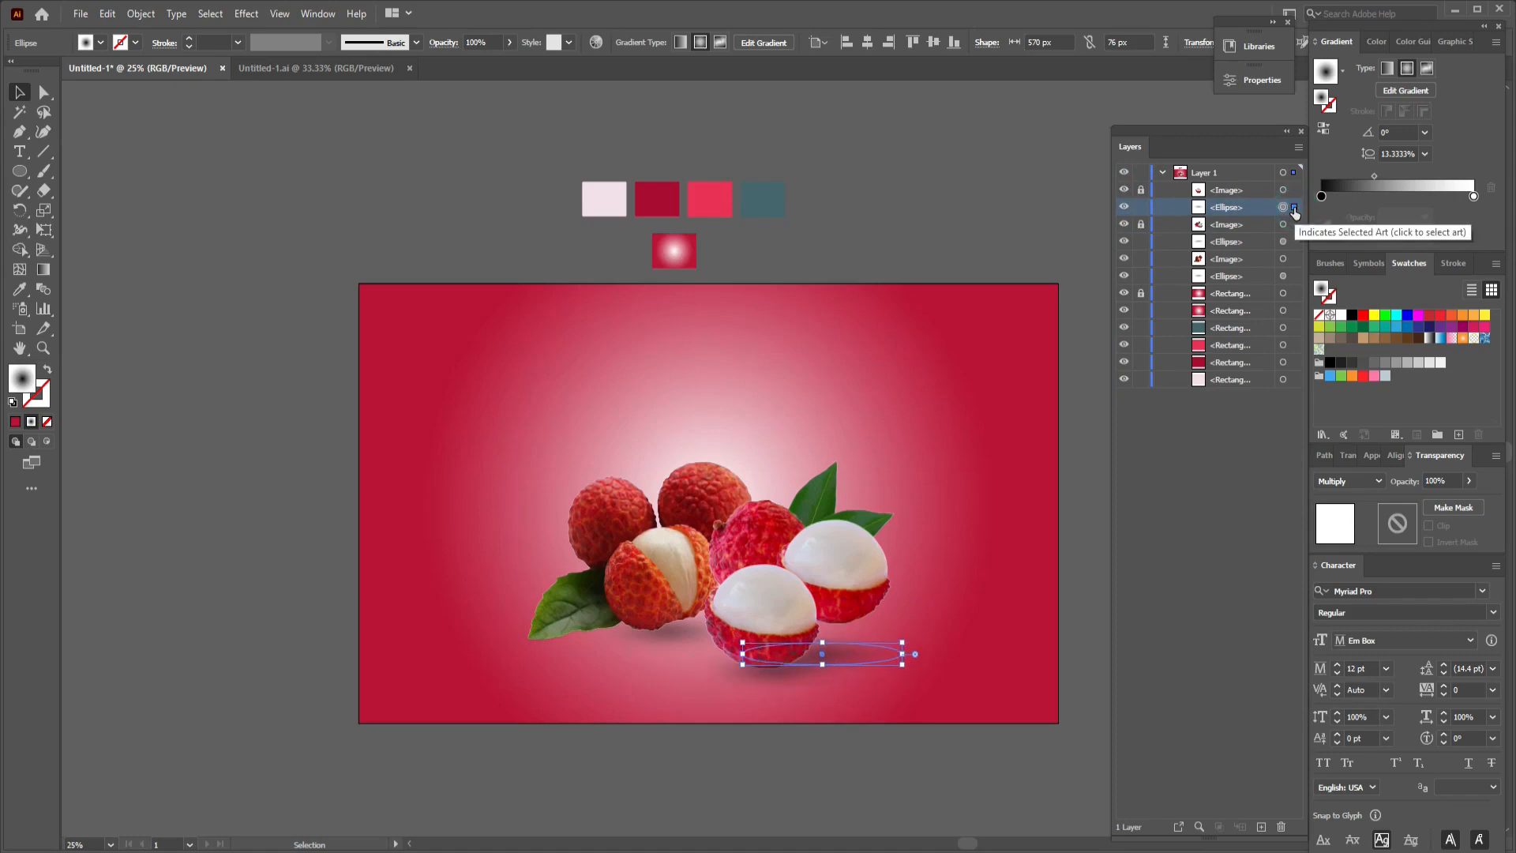
key(shift+Up)
key(shift+Up)
key(shift+Up)
key(shift+Up)
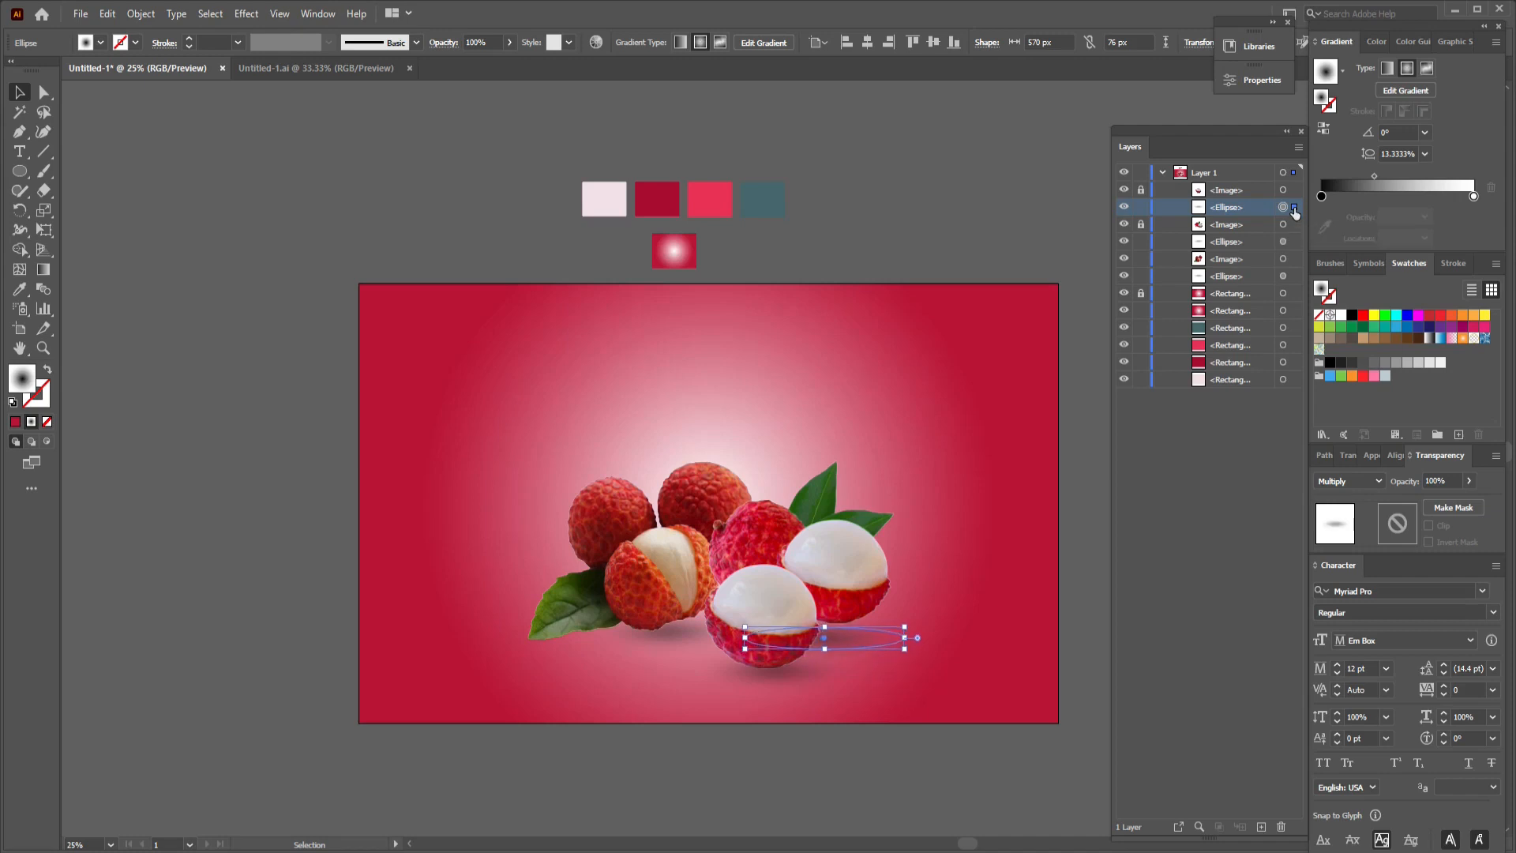
key(shift+Up)
key(shift+Up)
key(shift+Up)
key(shift+Up)
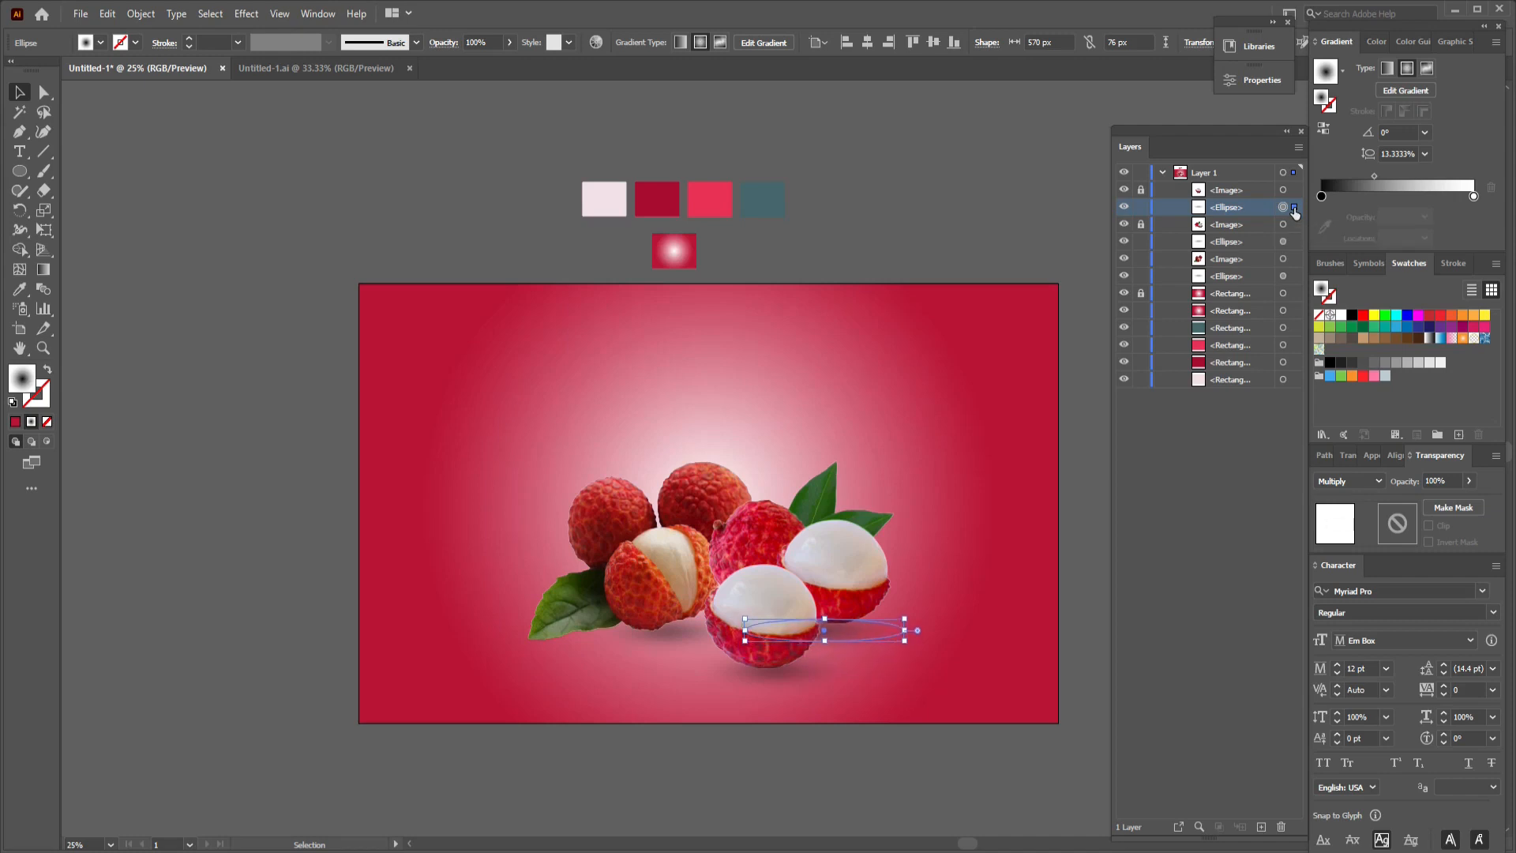
key(shift+Up)
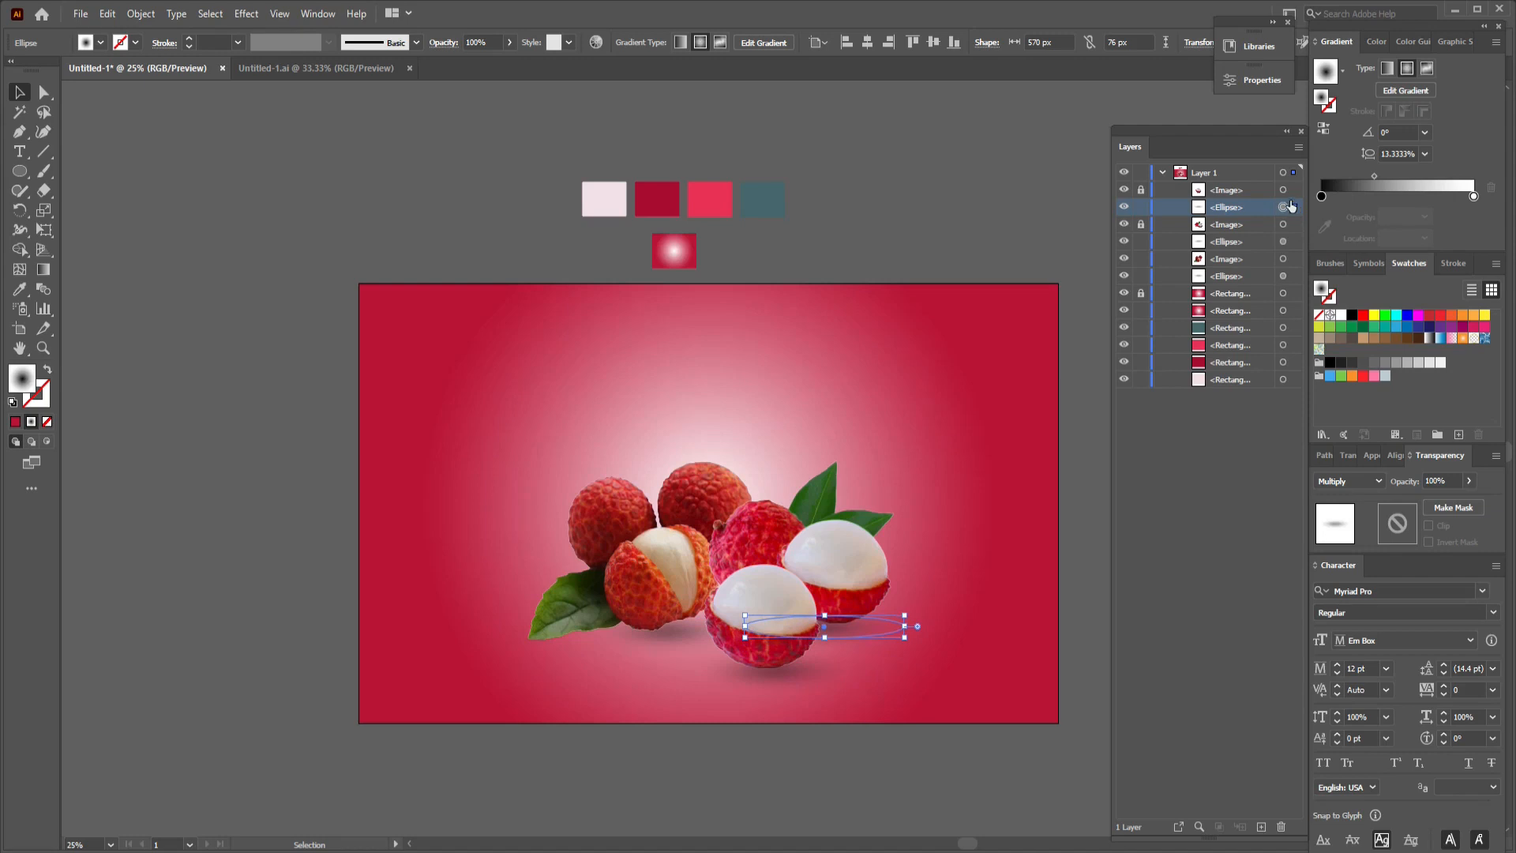
click(1291, 244)
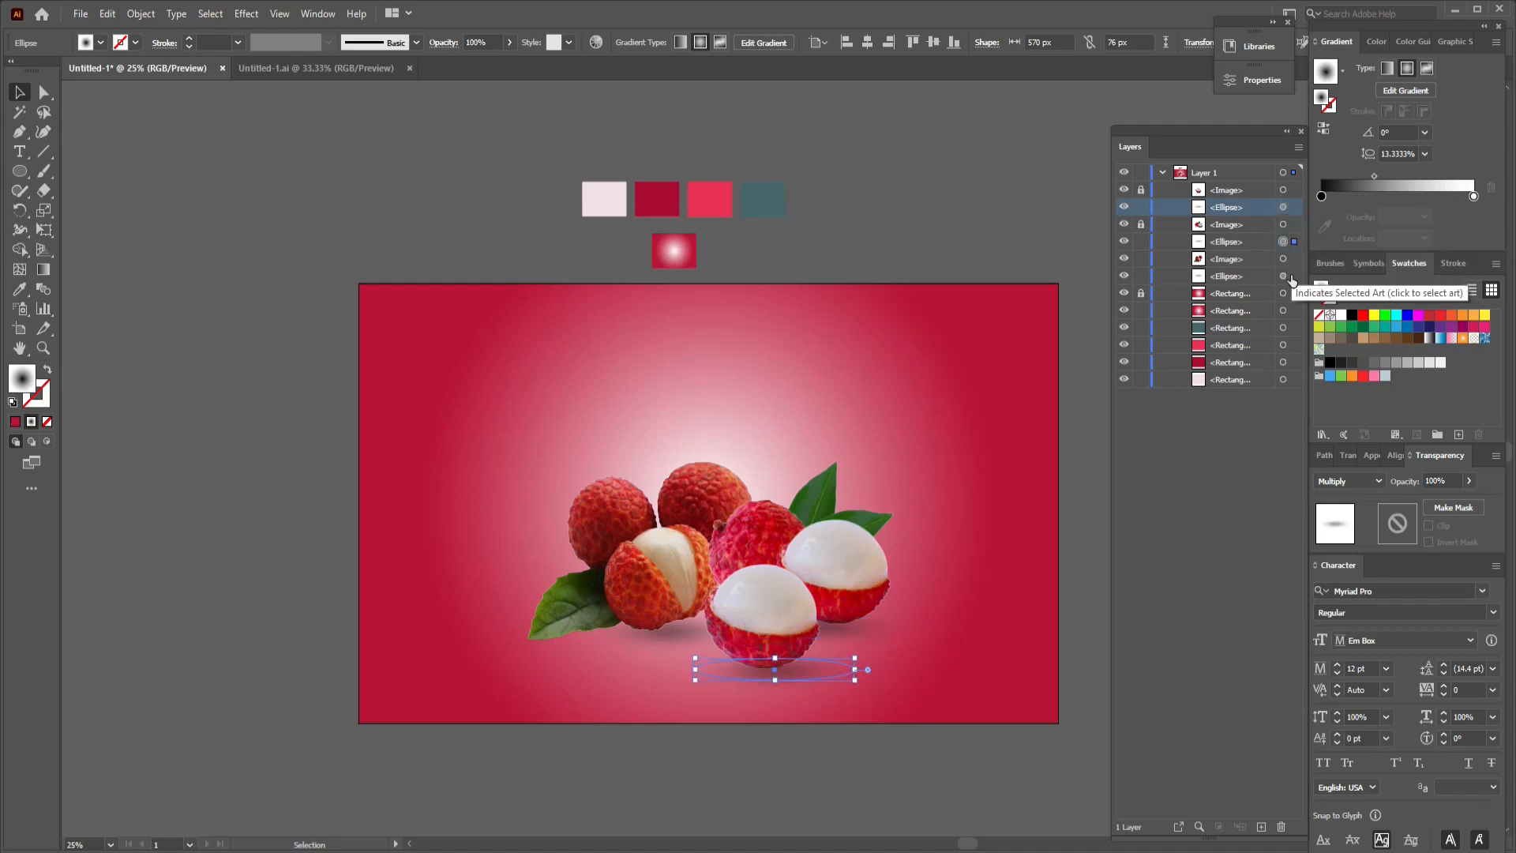
click(1290, 276)
click(830, 199)
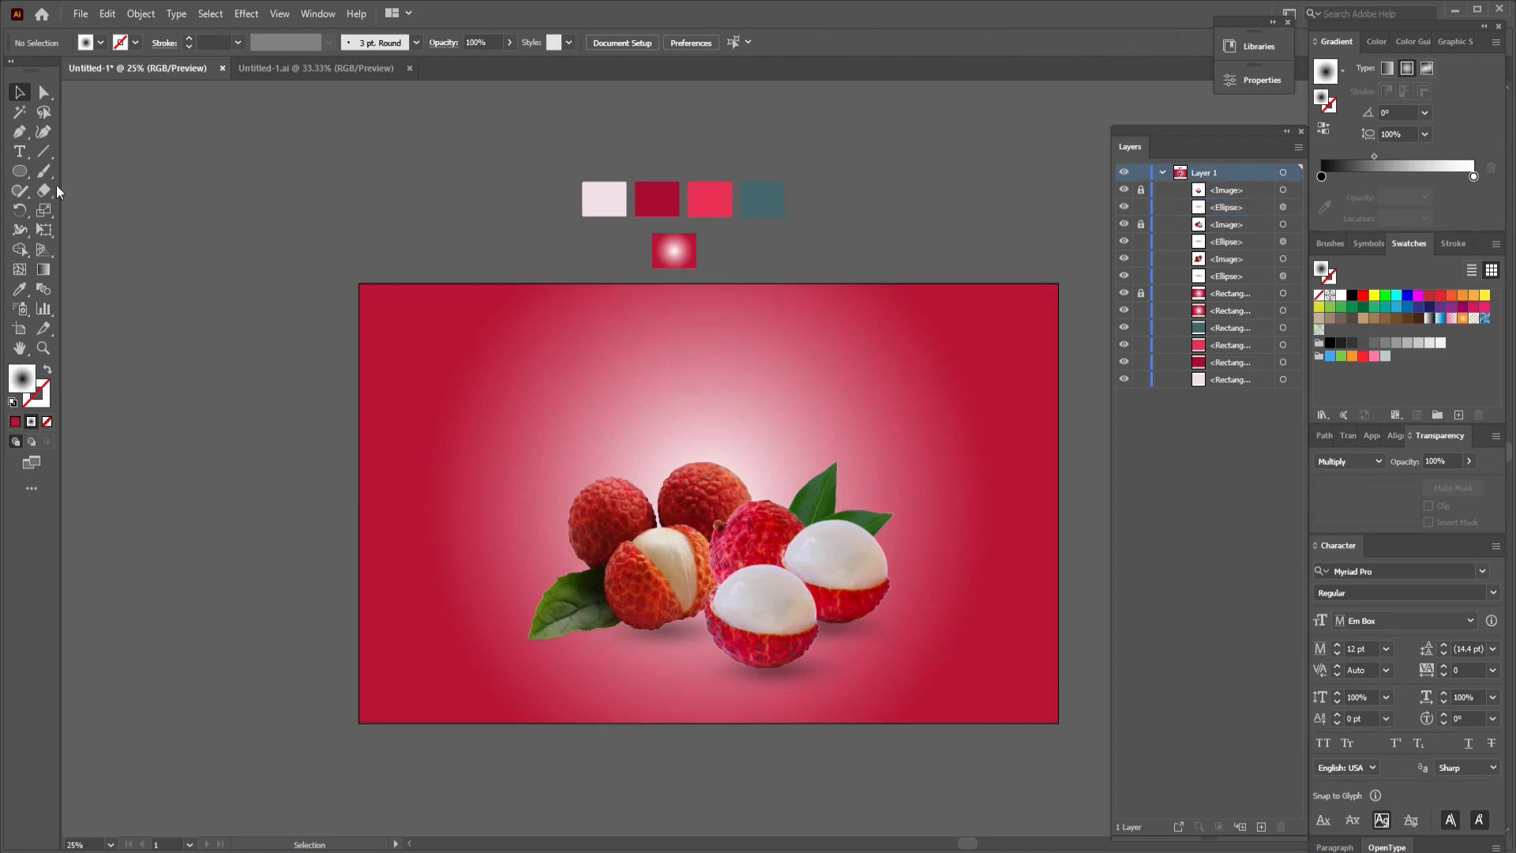
Step: Add the text "NET CONTENT" below the leaf of the lychee cluster and enlarge it to about 53.7 pt
click(24, 155)
click(569, 667)
text(N)
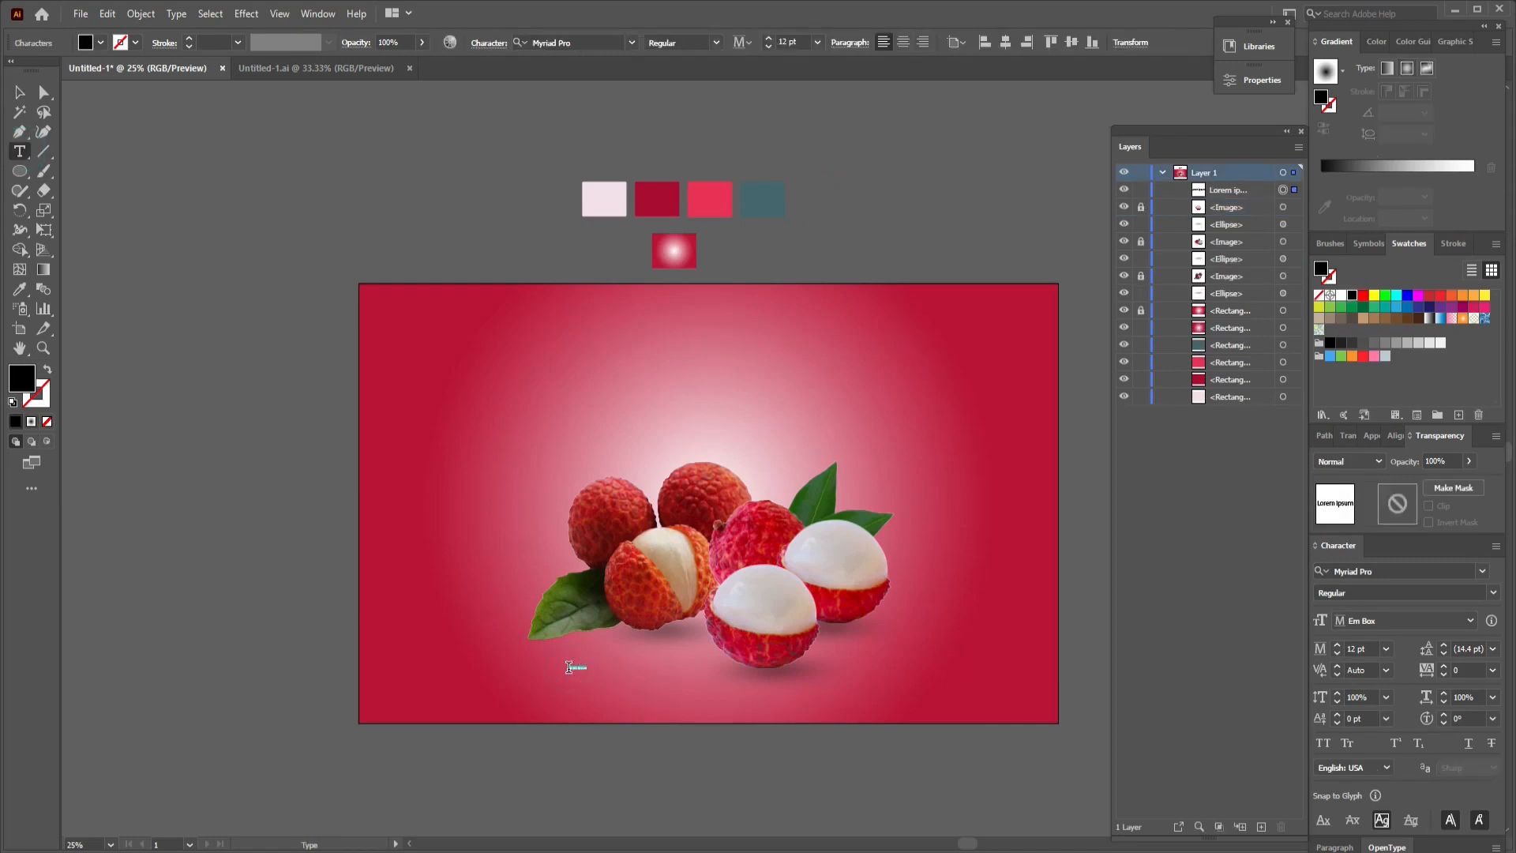
text(ET C)
click(19, 93)
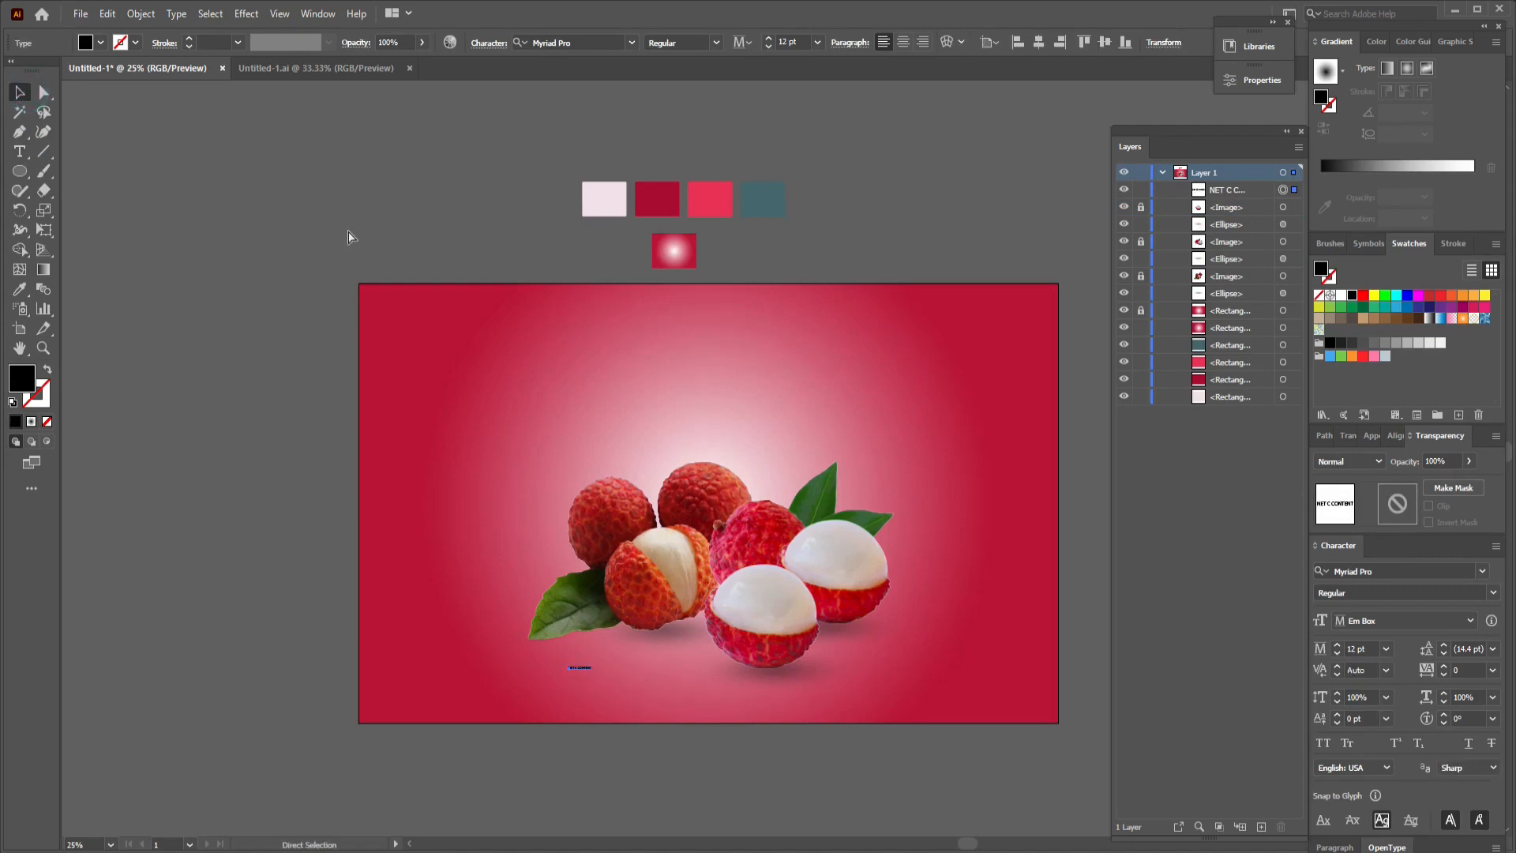
mouse_move(582, 661)
mouse_down()
mouse_move(646, 661)
mouse_move(559, 668)
mouse_up()
key(t)
key(BackSpace)
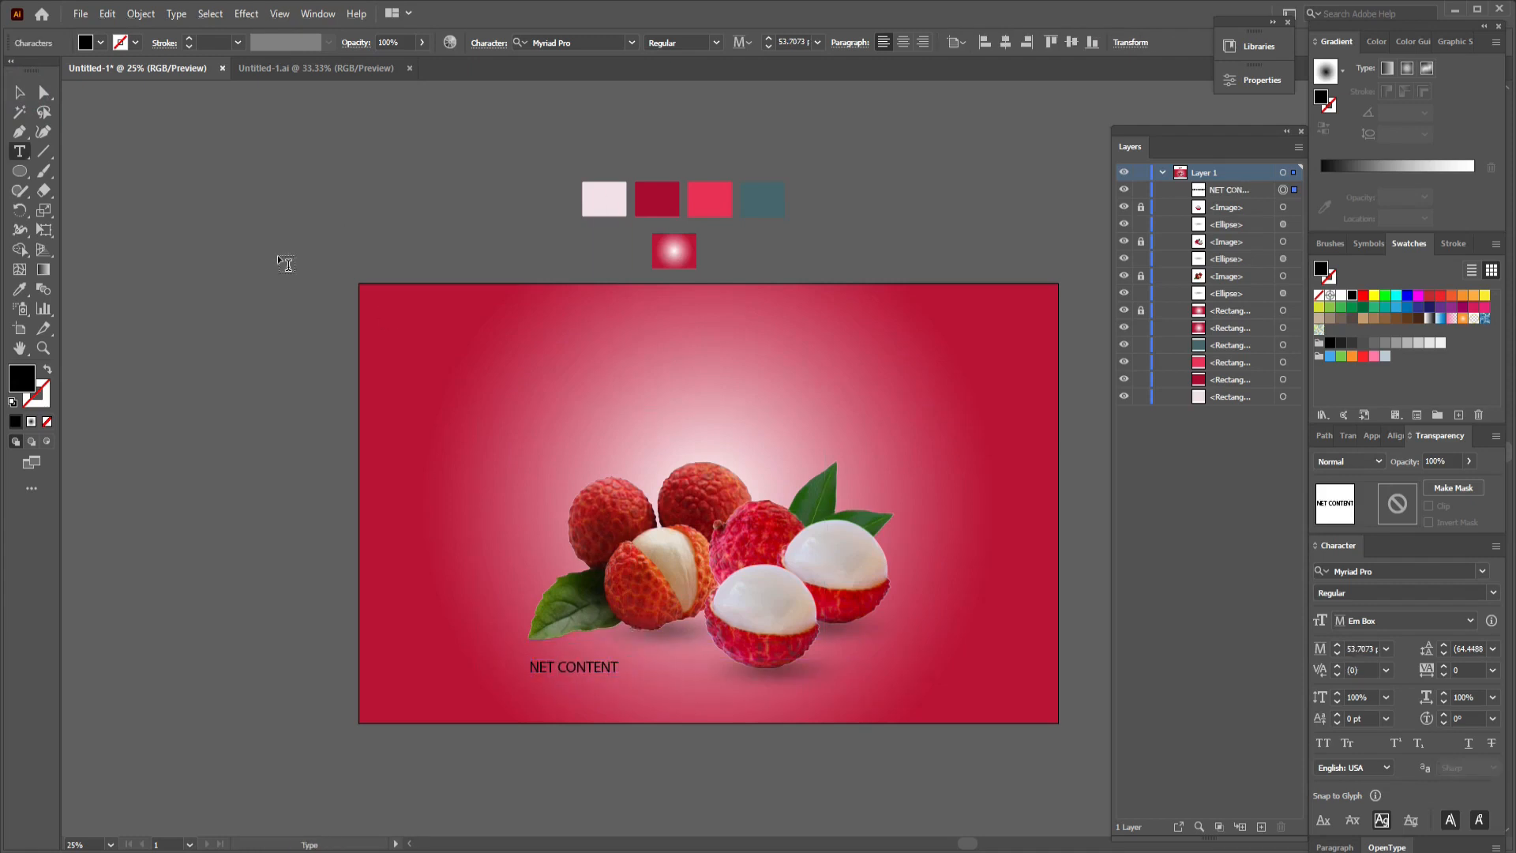
Step: Rewrite the new text line in title case as "Net Contents"
click(17, 93)
key(t)
drag(539, 667, 645, 665)
text(et Contents)
click(20, 94)
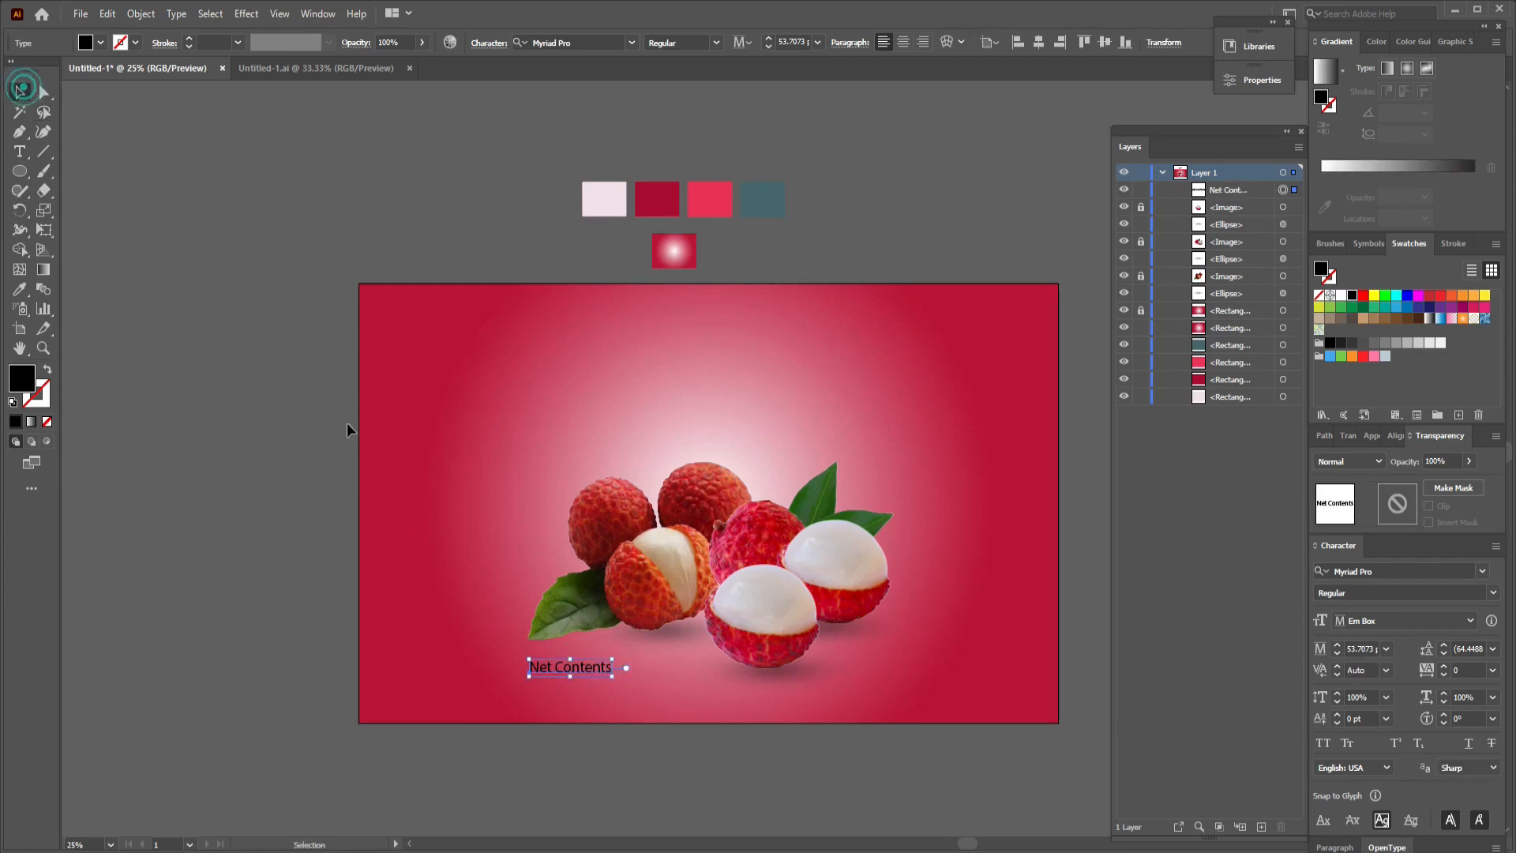
Step: Duplicate the "Net Contents" text directly beneath itself and change the copy to "200ml"
click(575, 667)
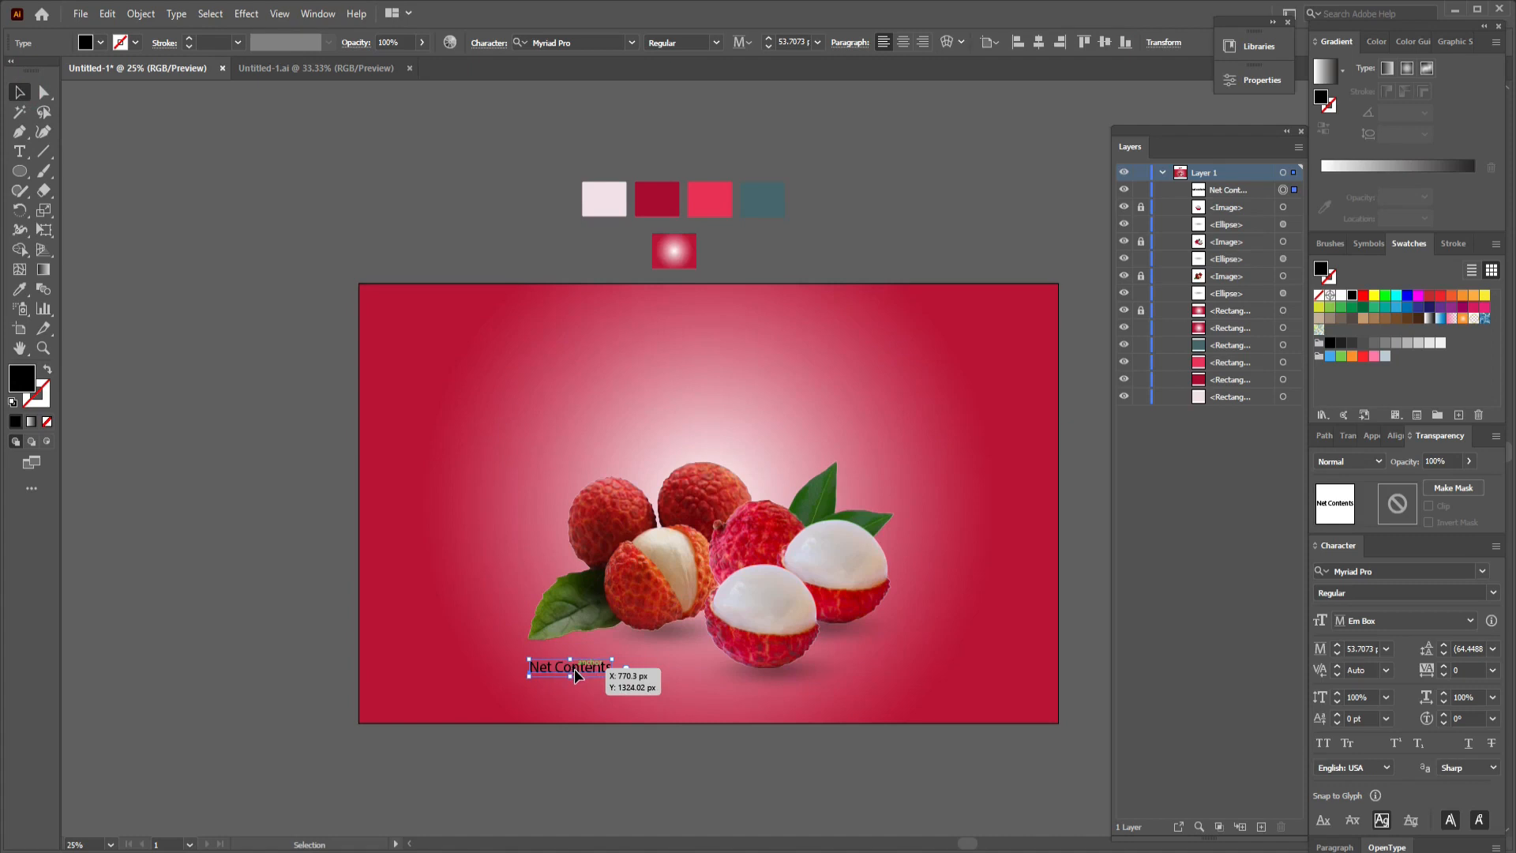
drag(575, 675, 577, 685)
key(t)
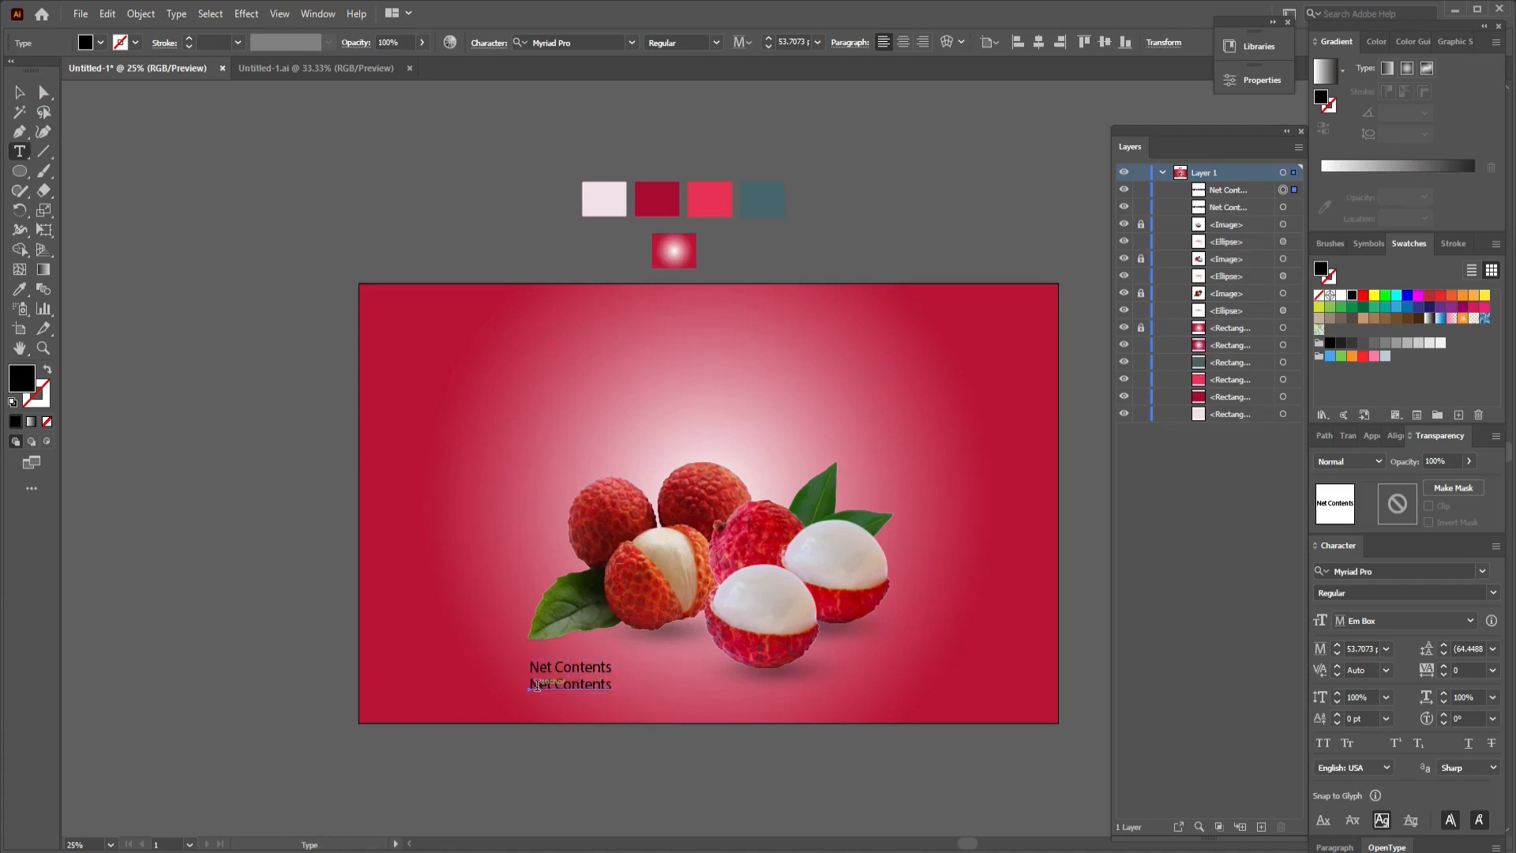
triple_click(548, 683)
text(20)
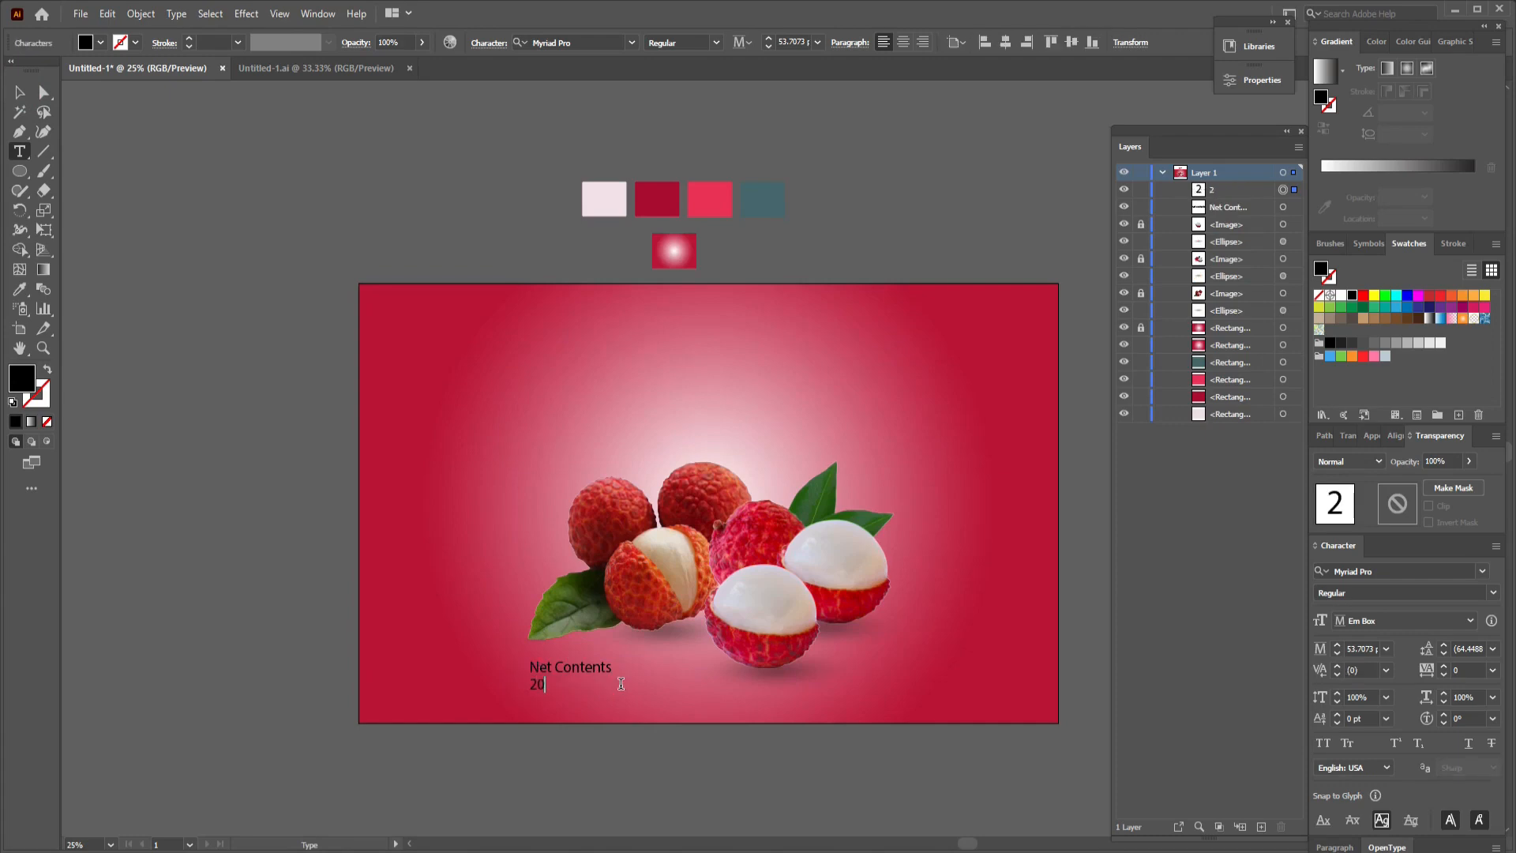
text(0m)
text(l)
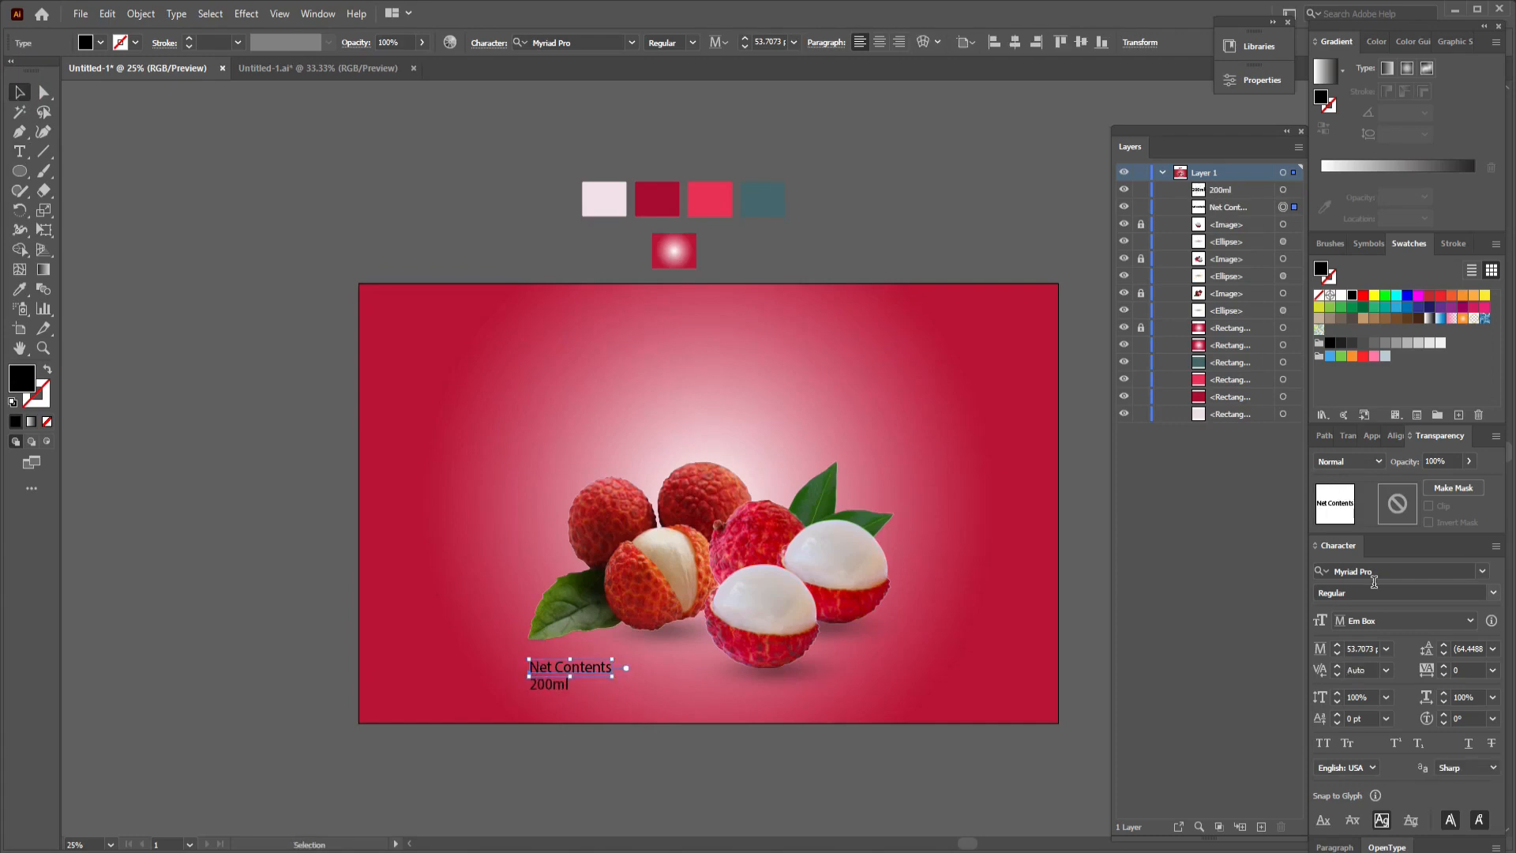
Step: Set the "Net Contents" text to Montserrat Medium Italic at 34 pt
click(1378, 571)
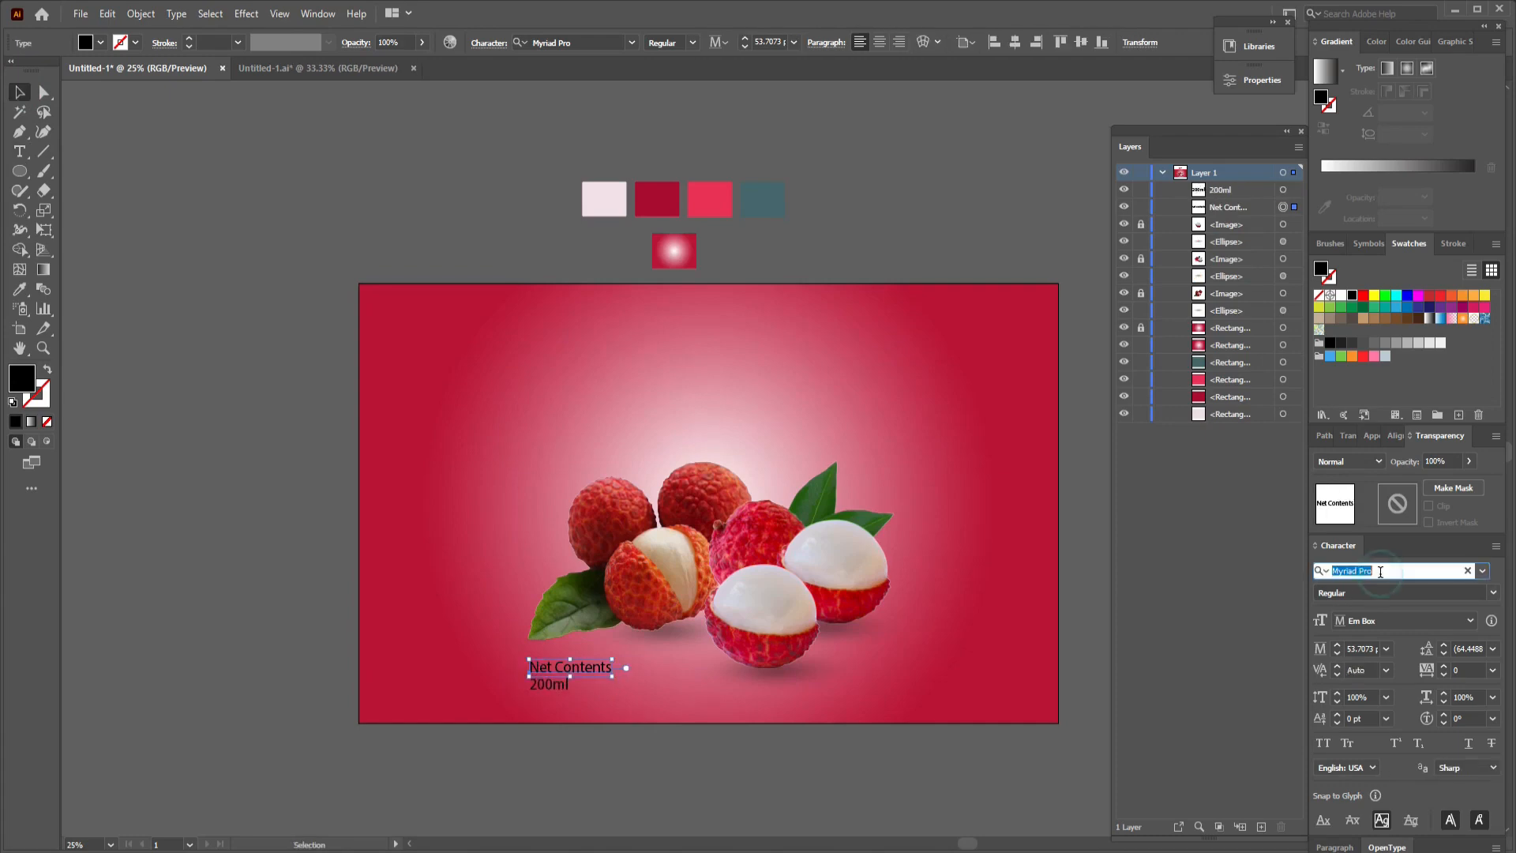
text(mont)
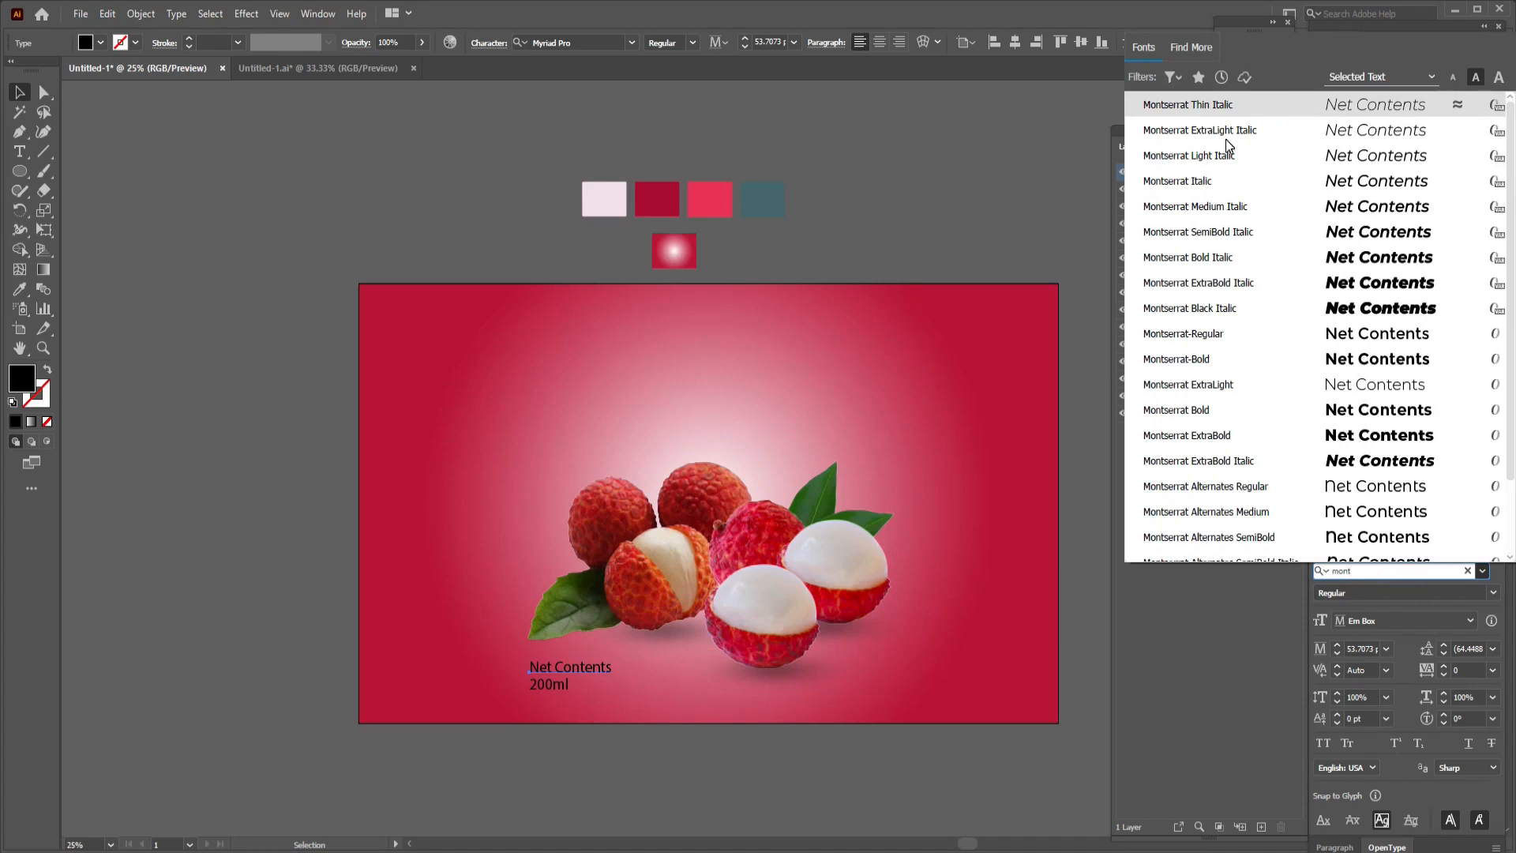
click(1234, 220)
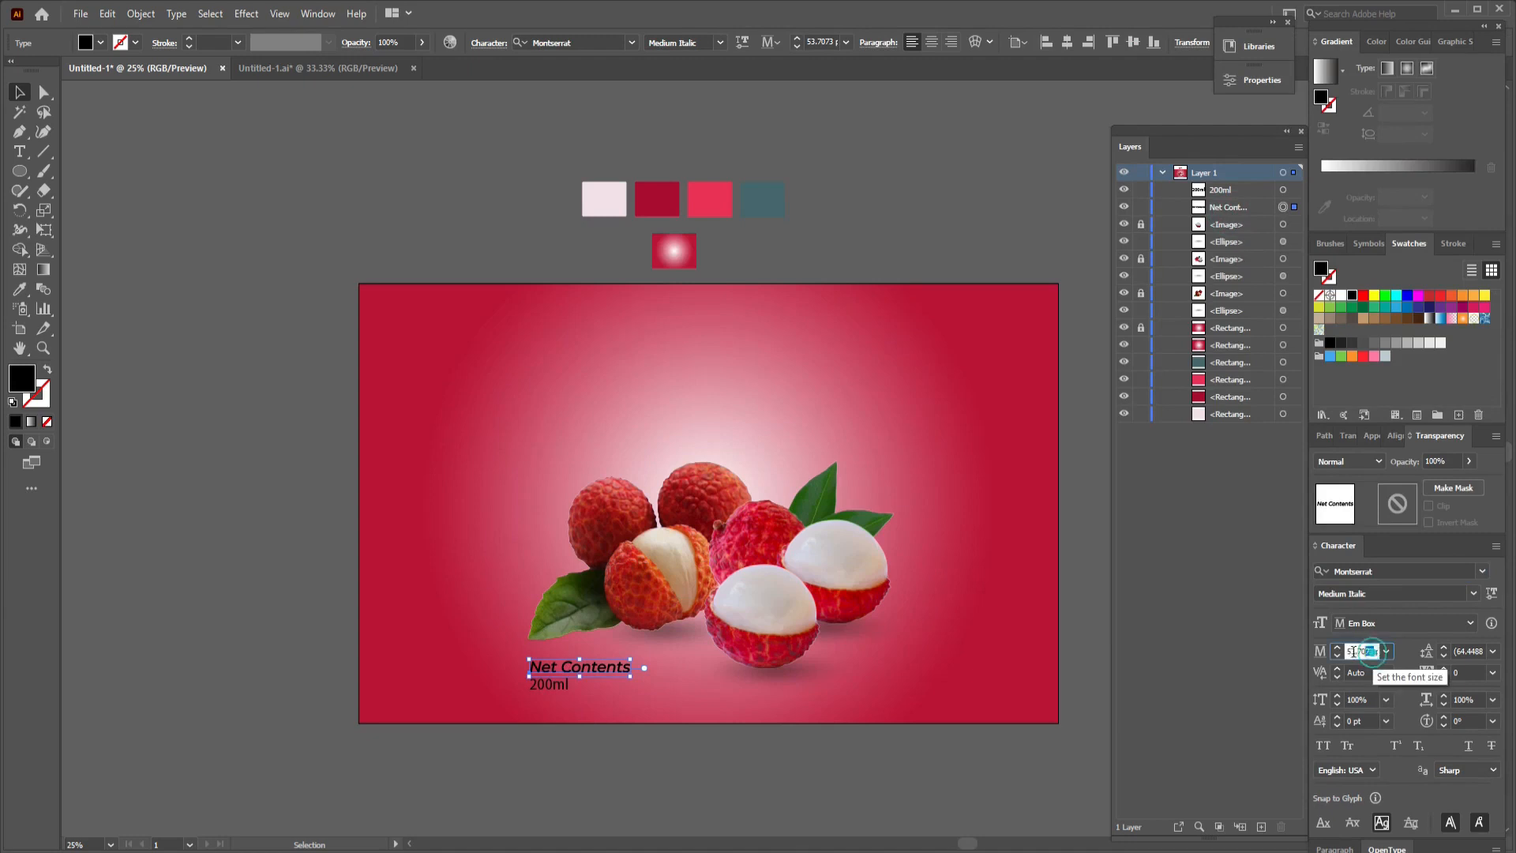
click(1363, 650)
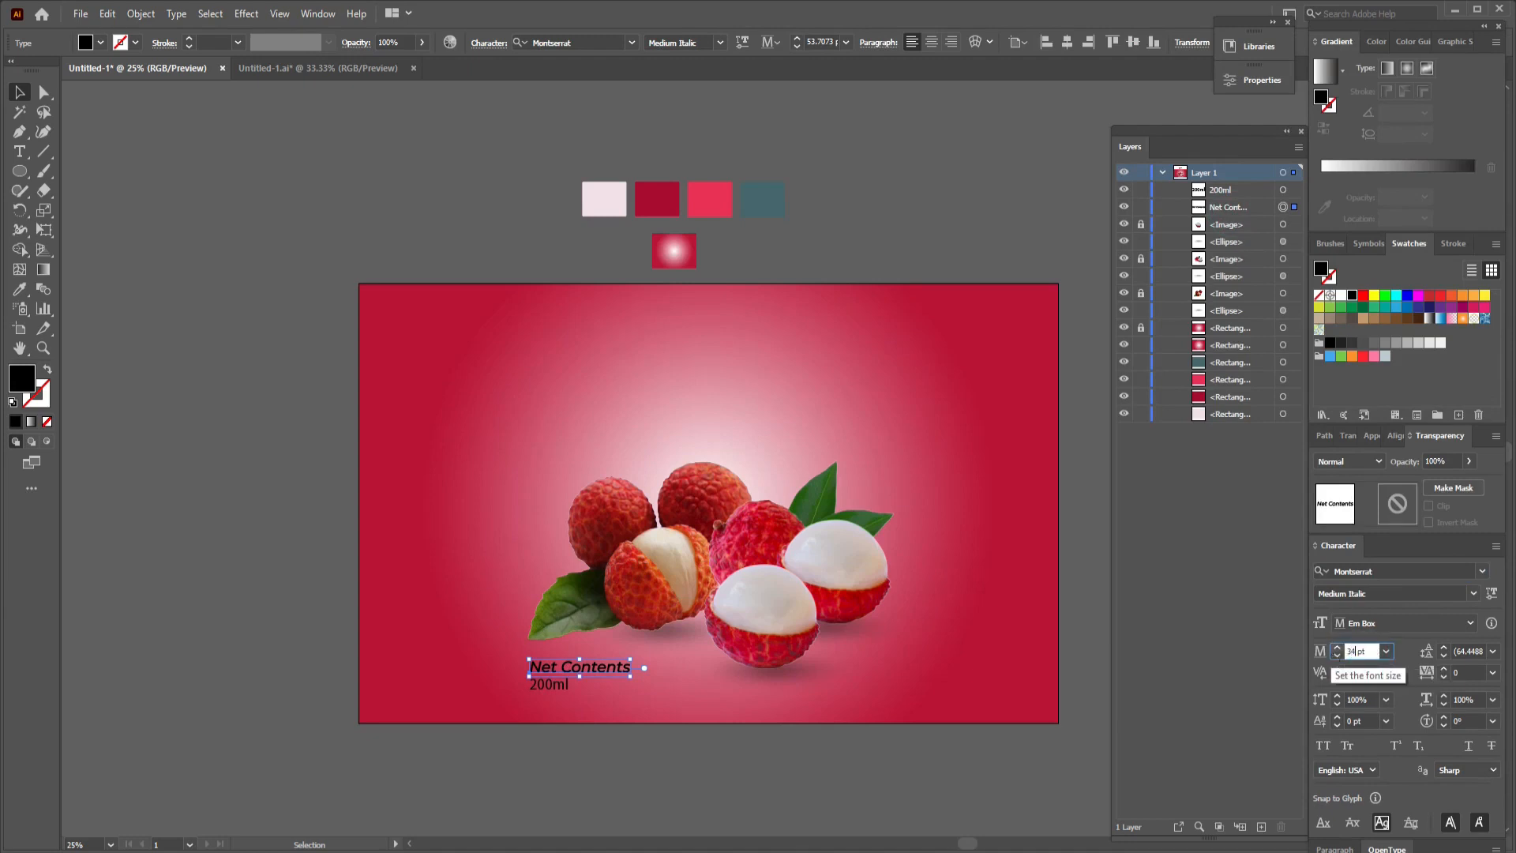
click(1411, 647)
Step: Copy the "Net Contents" formatting onto the "200ml" text with the Eyedropper and nudge it up closer to that line
click(565, 688)
key(i)
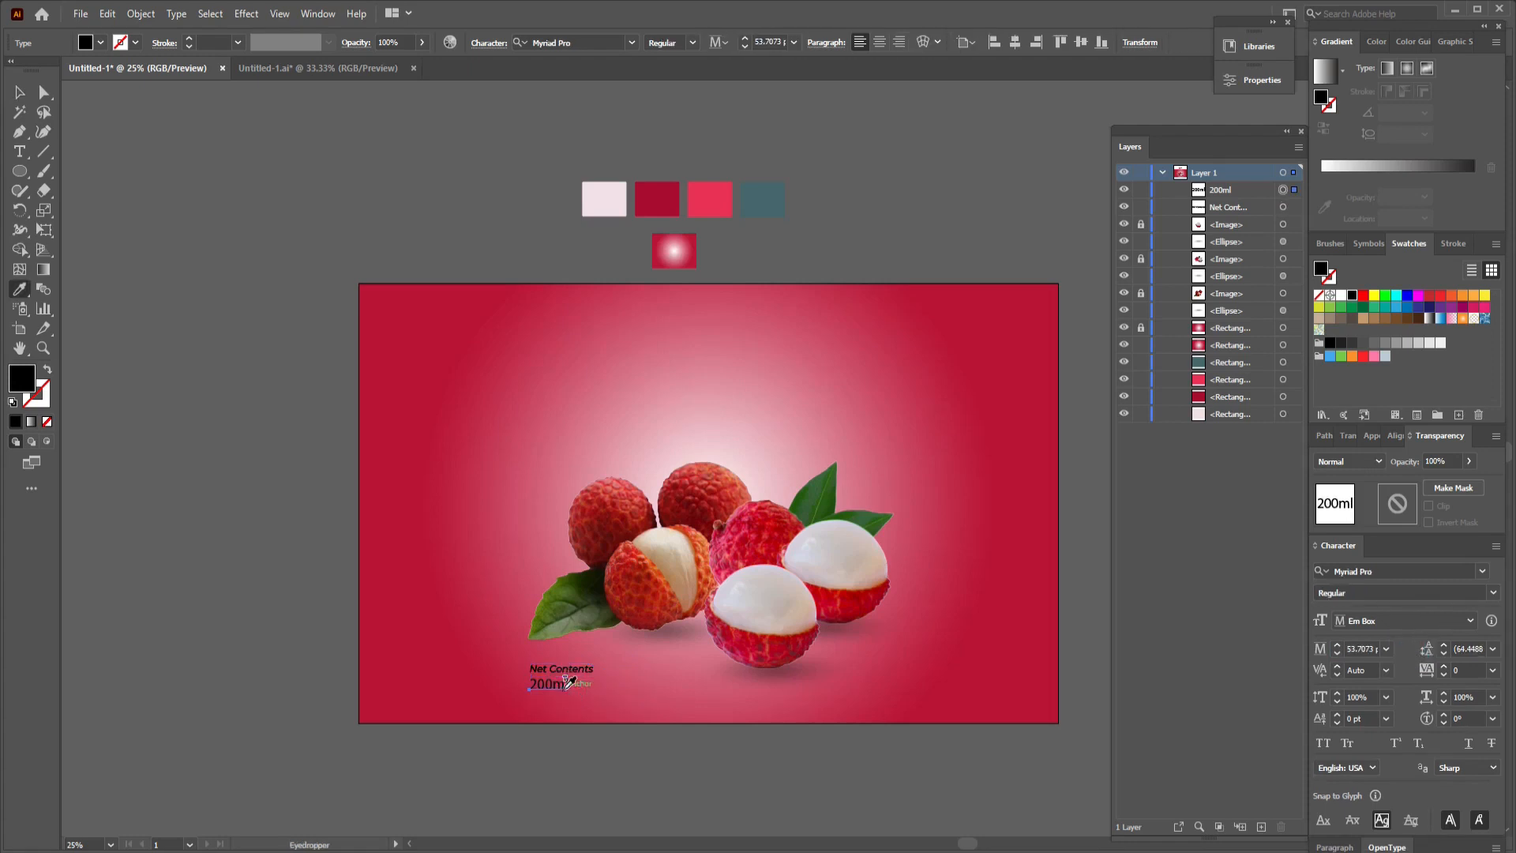
click(584, 669)
key(v)
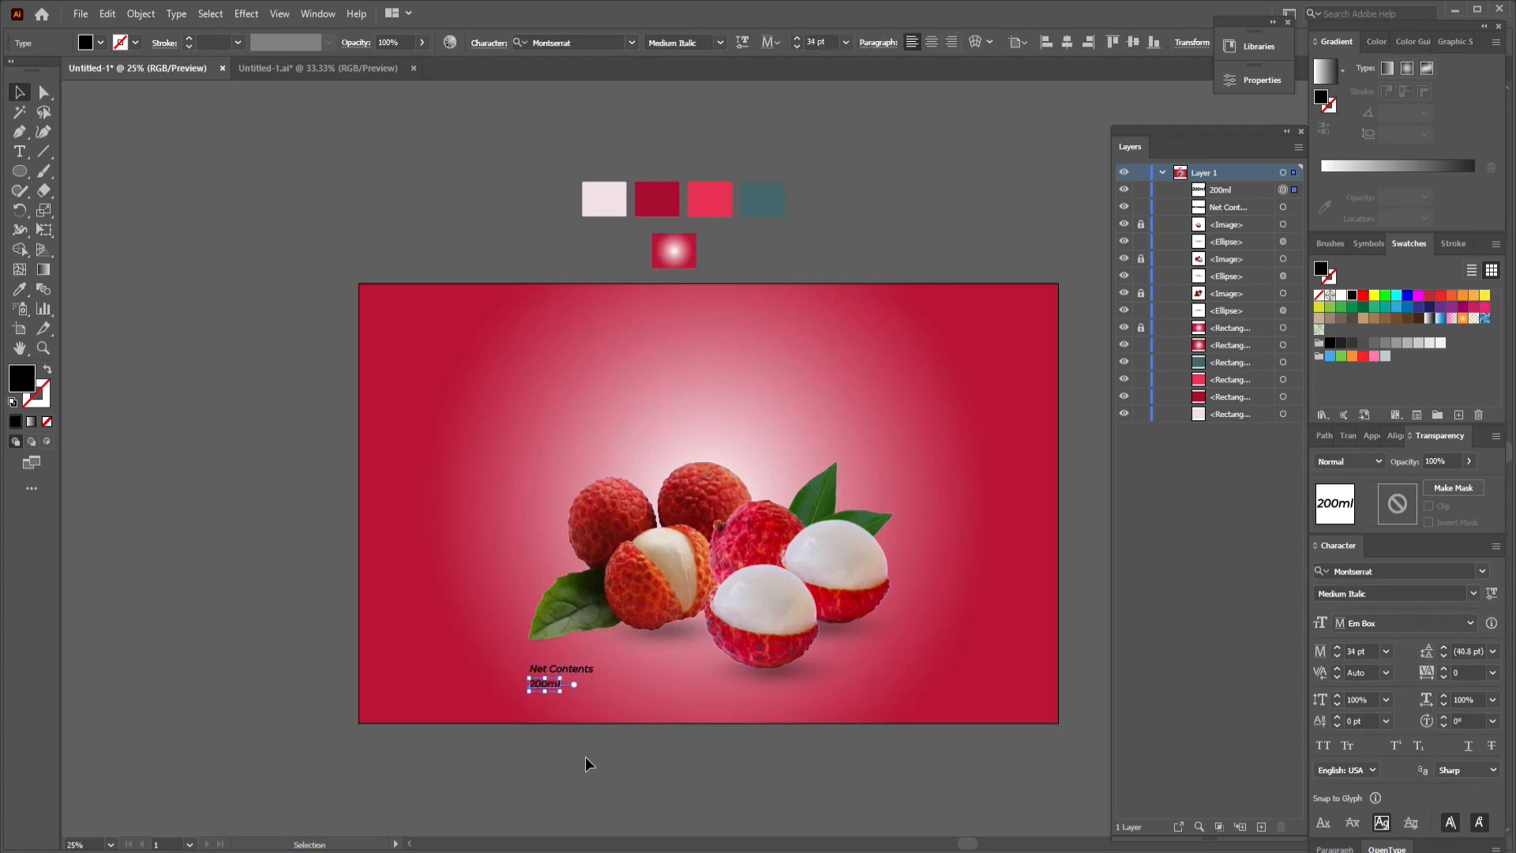
key(shift+Up)
shift+click(582, 670)
click(1033, 44)
key(ctrl+z)
Step: Duplicate the "Net Contents" text below the front half lychee, change the copy to "Content Multi-Vitamin" and center it horizontally on the artboard
drag(584, 671, 742, 689)
click(22, 152)
text(C)
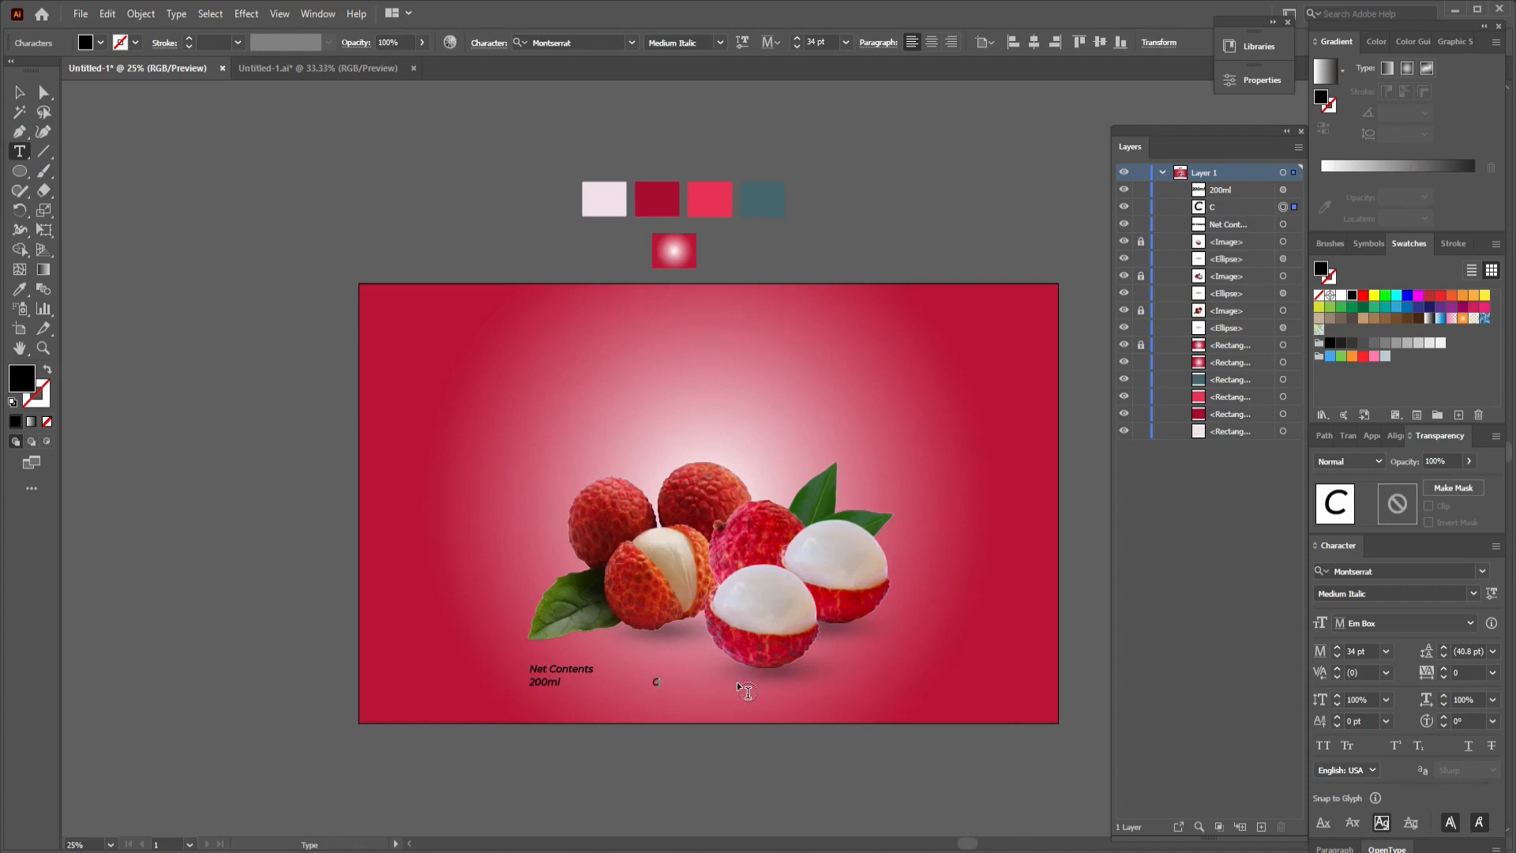
text(ontent Multi-Vitamin)
key(Escape)
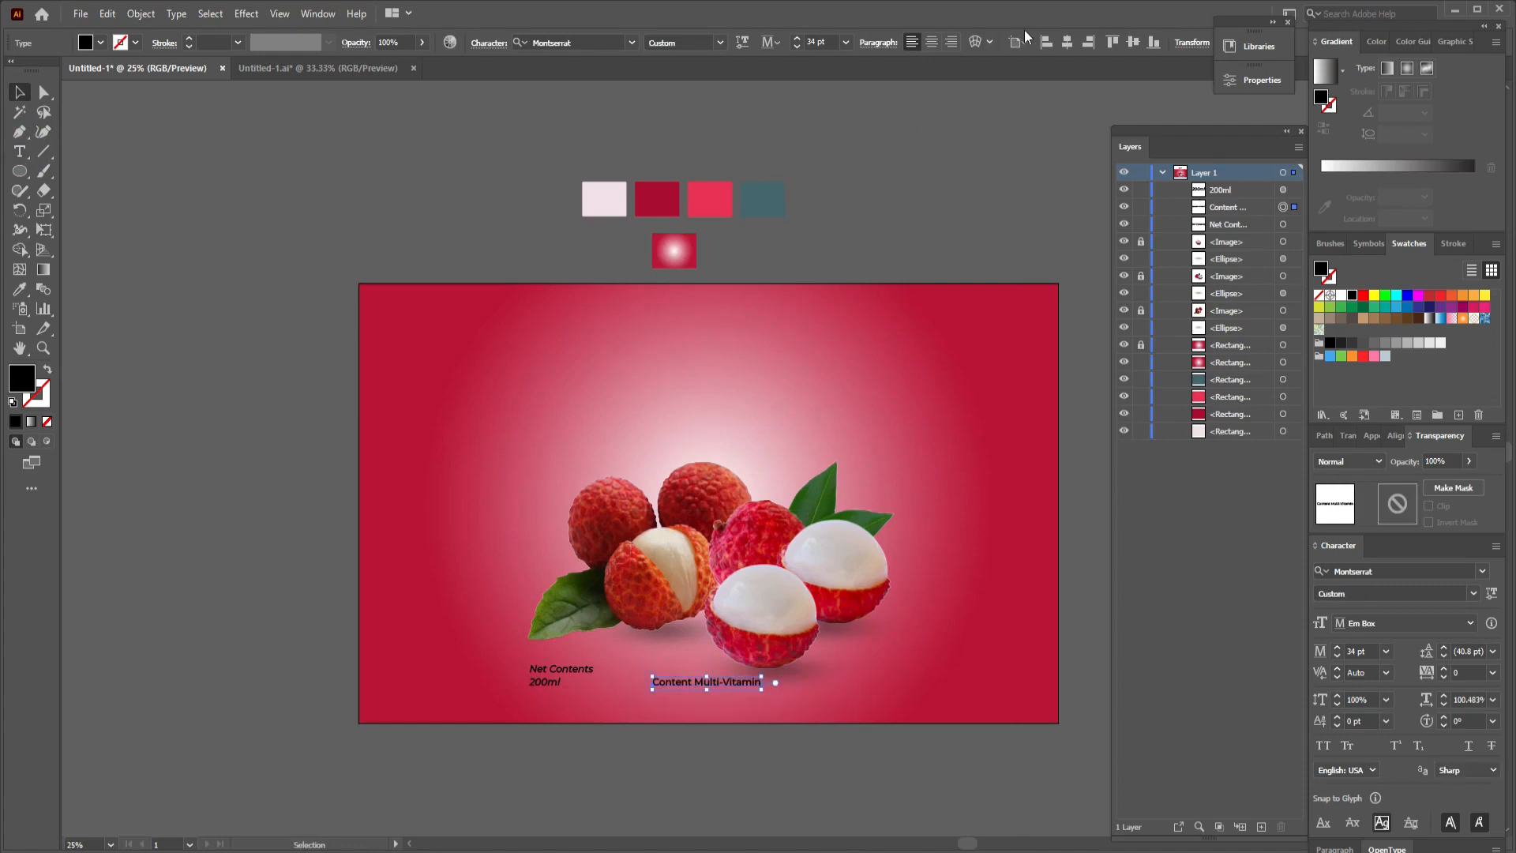
click(1066, 43)
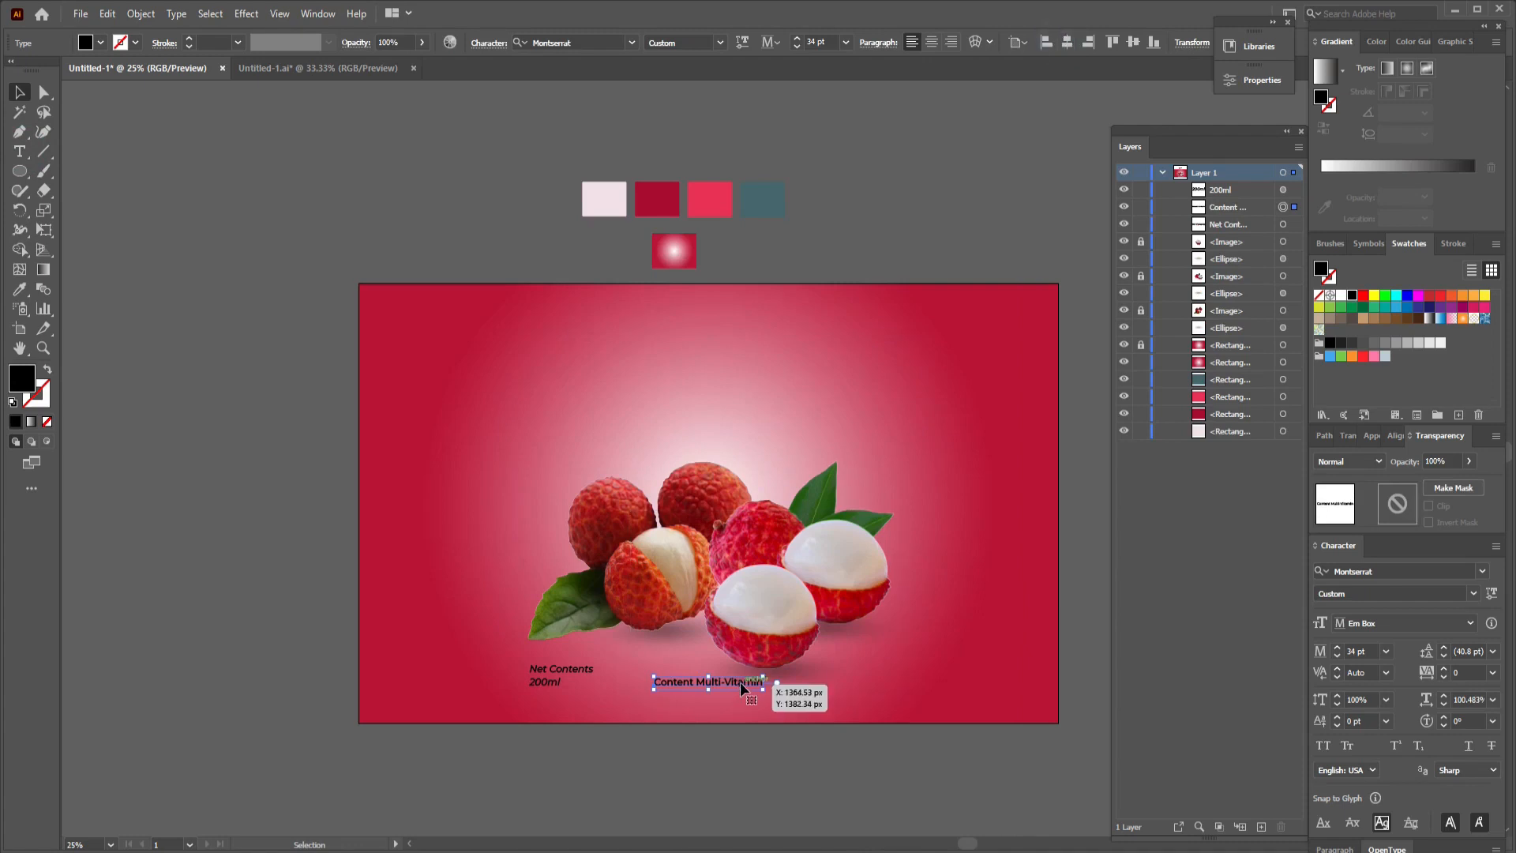
Step: Duplicate the centered text below the rear half lychee as two stacked lines reading "Served Chilled" and "Product of India"
drag(740, 680, 770, 682)
mouse_move(907, 669)
mouse_down()
mouse_move(933, 652)
mouse_move(878, 662)
mouse_move(912, 665)
mouse_up()
key(t)
text(Served Chilled)
key(Escape)
key(t)
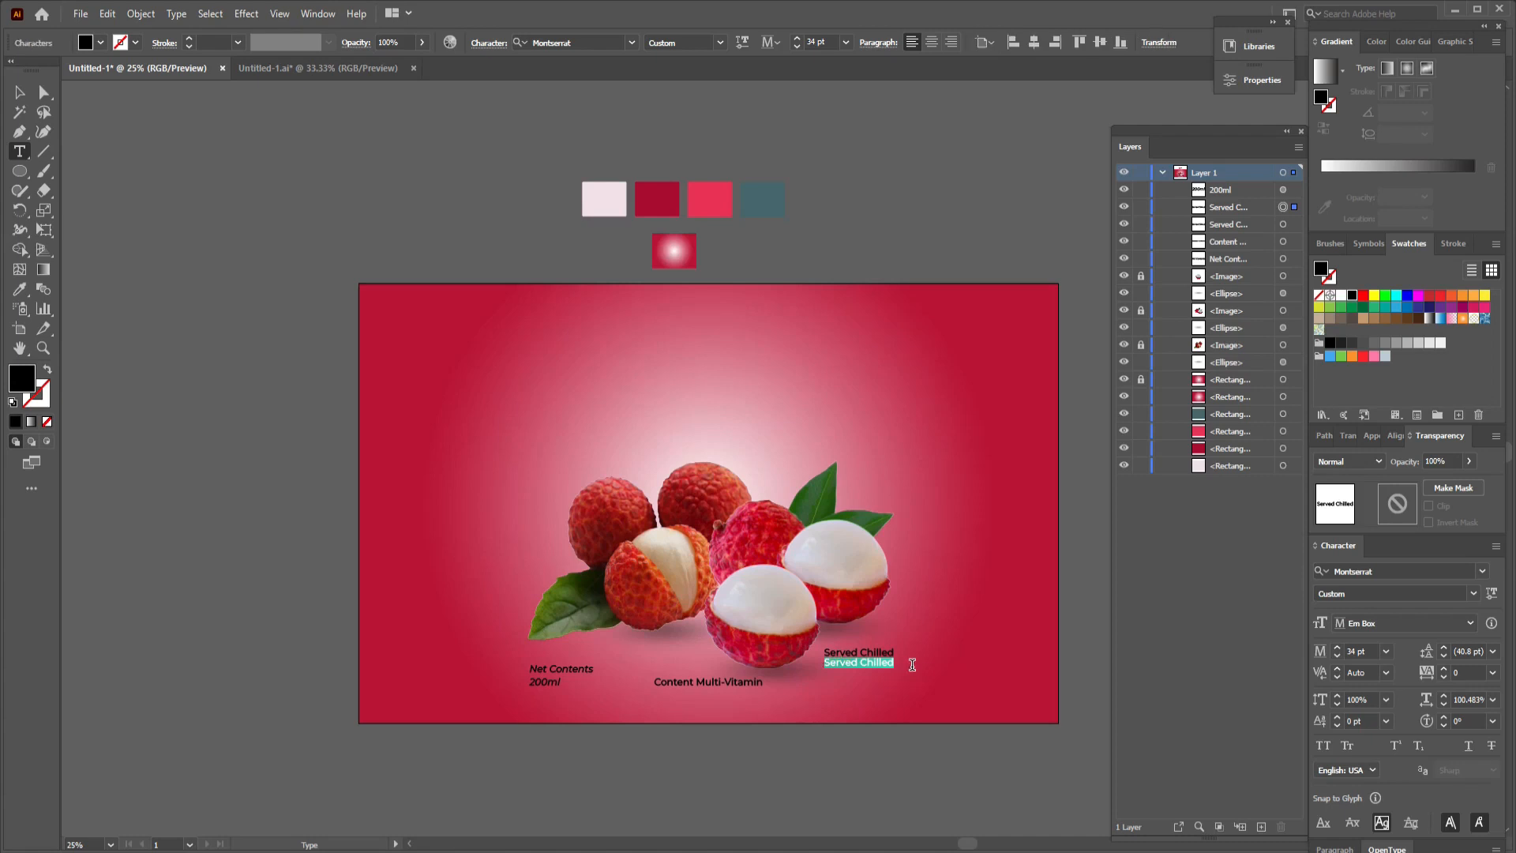
text(Product of India)
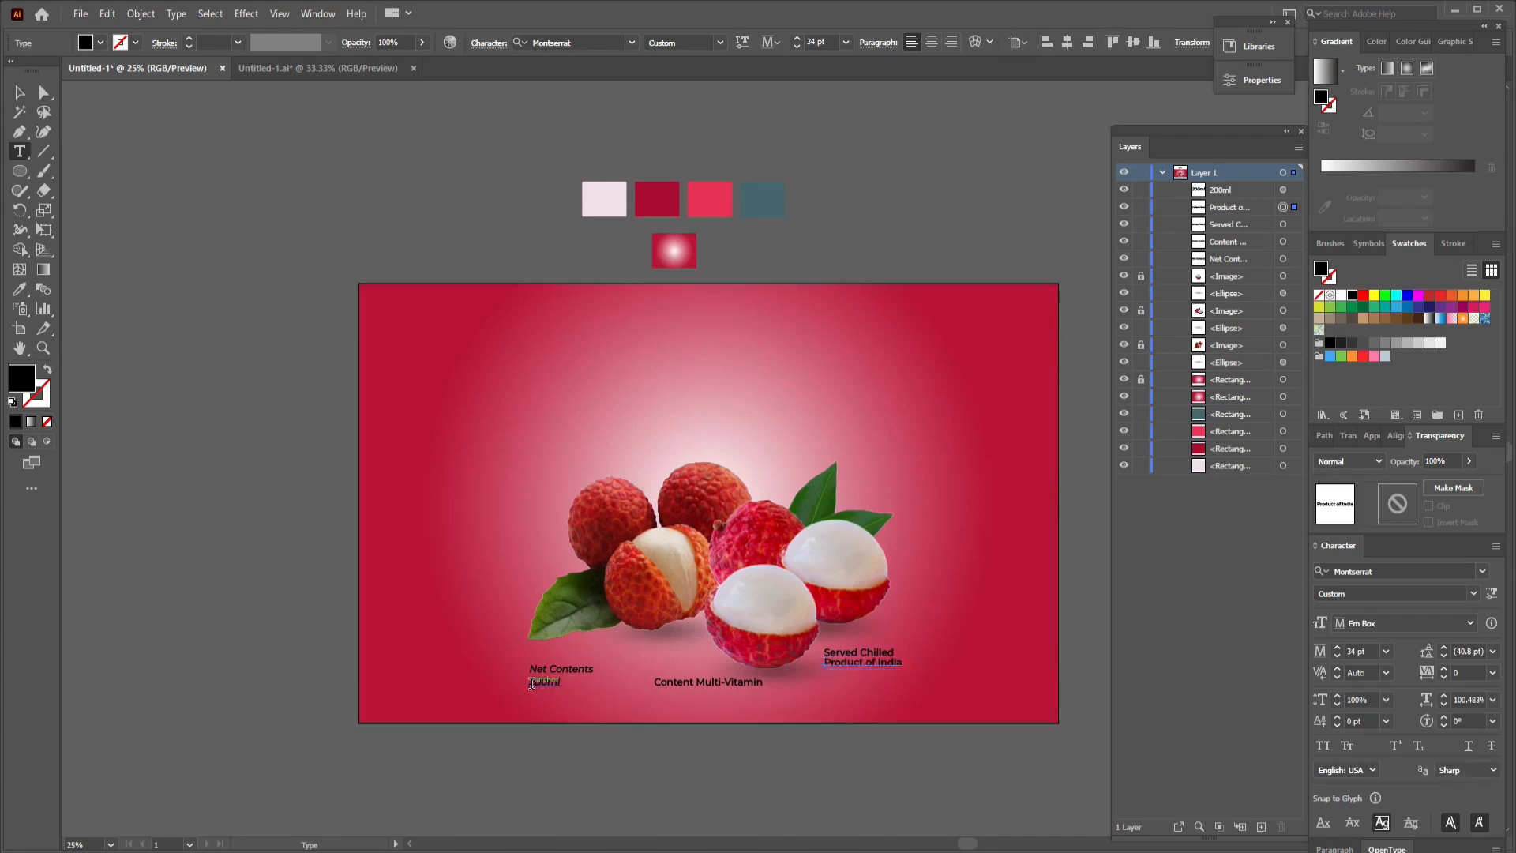
Step: Change the volume text under "Net Contents" to "170ml"
text(10ml)
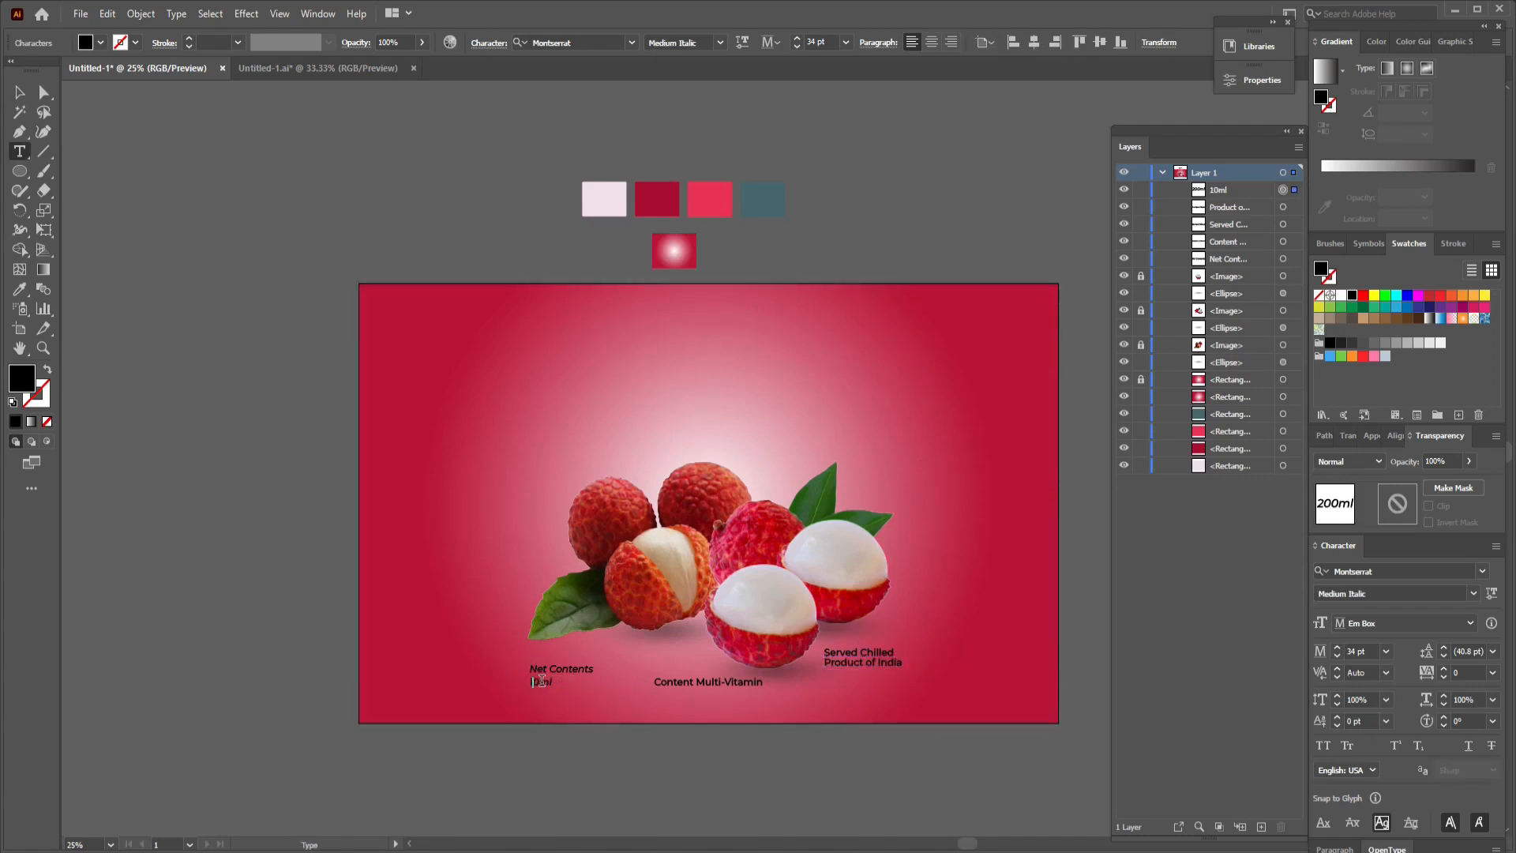
key(Escape)
Step: Duplicate the "Content Multi-Vitamin" text above the lychees and change the copy to "Drink"
drag(726, 683, 800, 403)
text(t)
text(Dr)
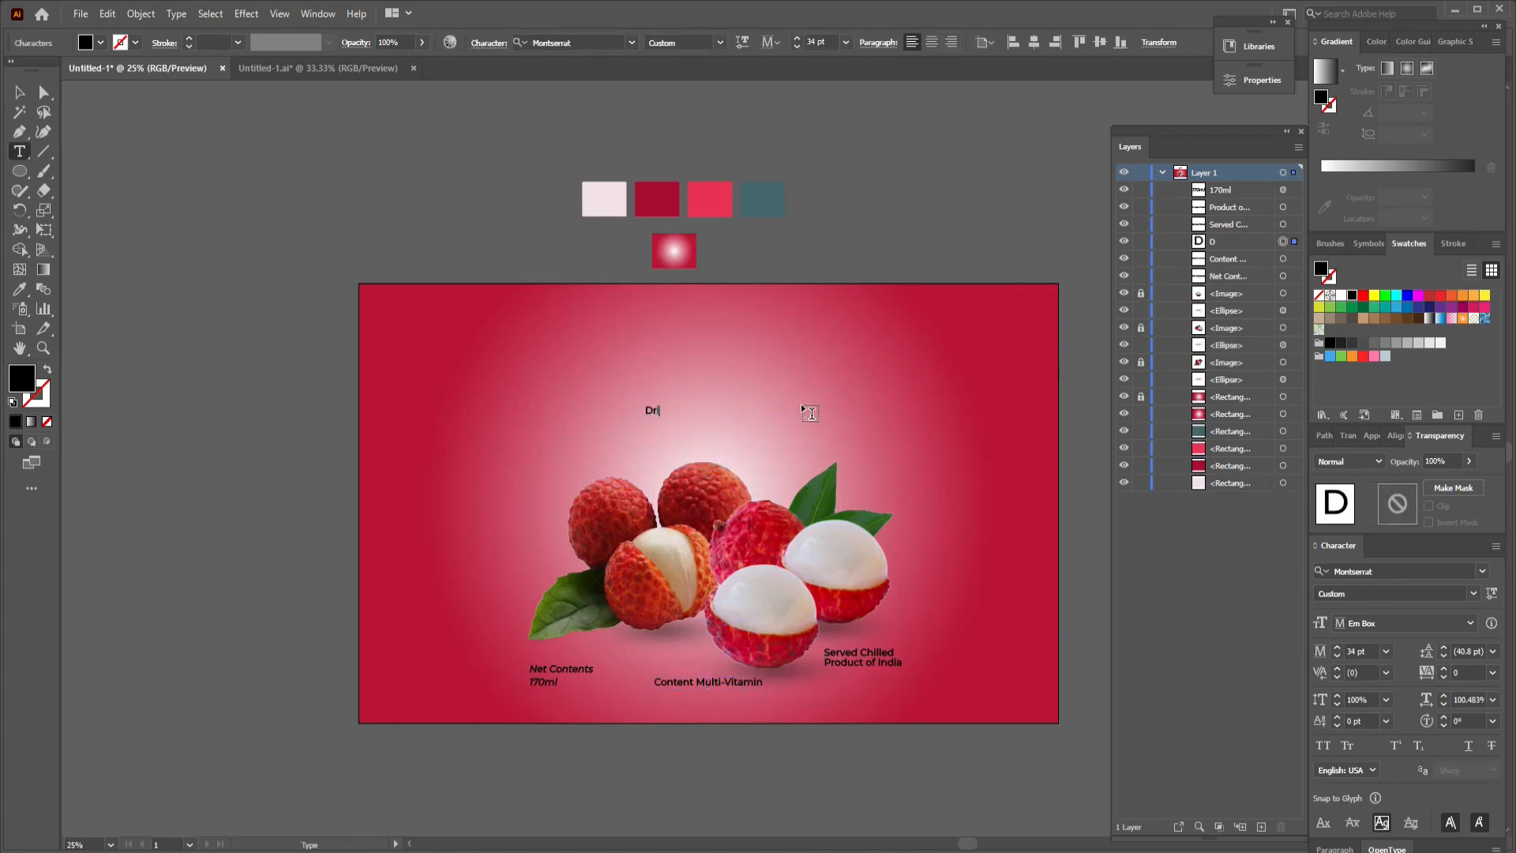
text(ink)
click(19, 92)
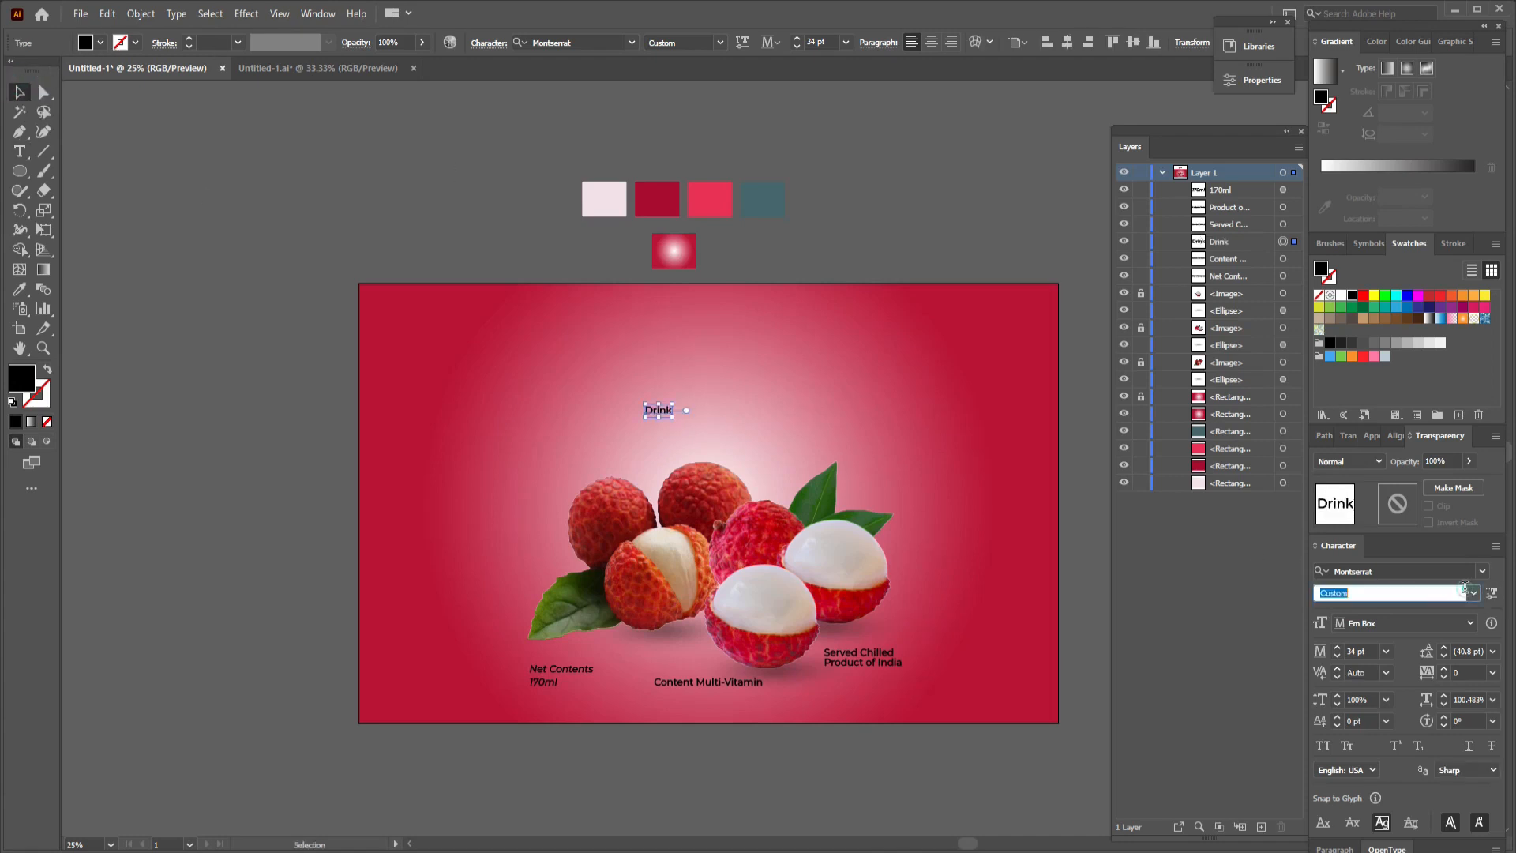
Step: Set the "Drink" text to SemiBold at 105 pt
click(1473, 593)
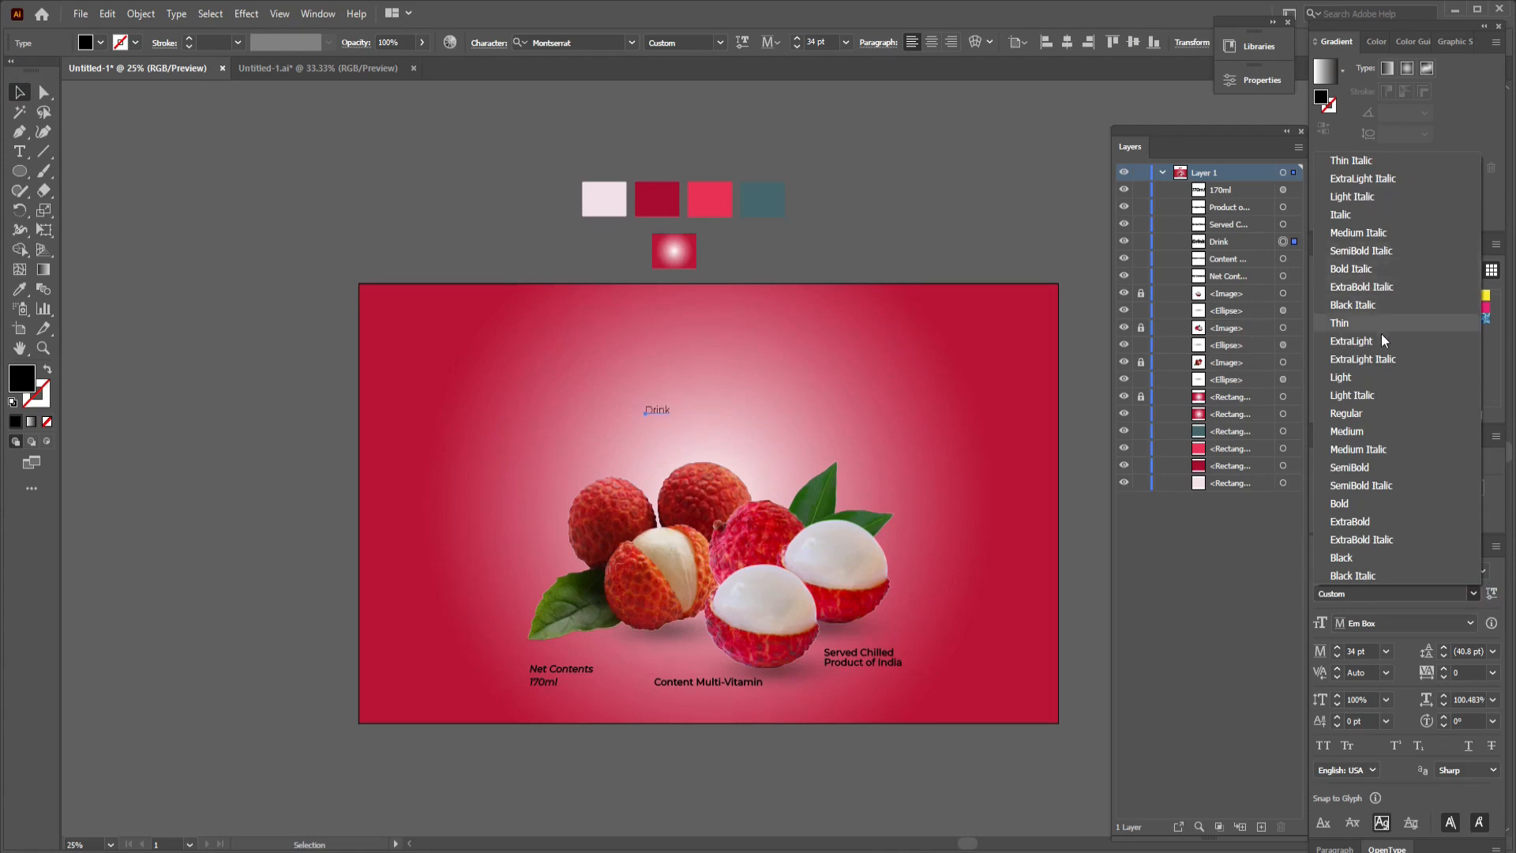
click(1382, 467)
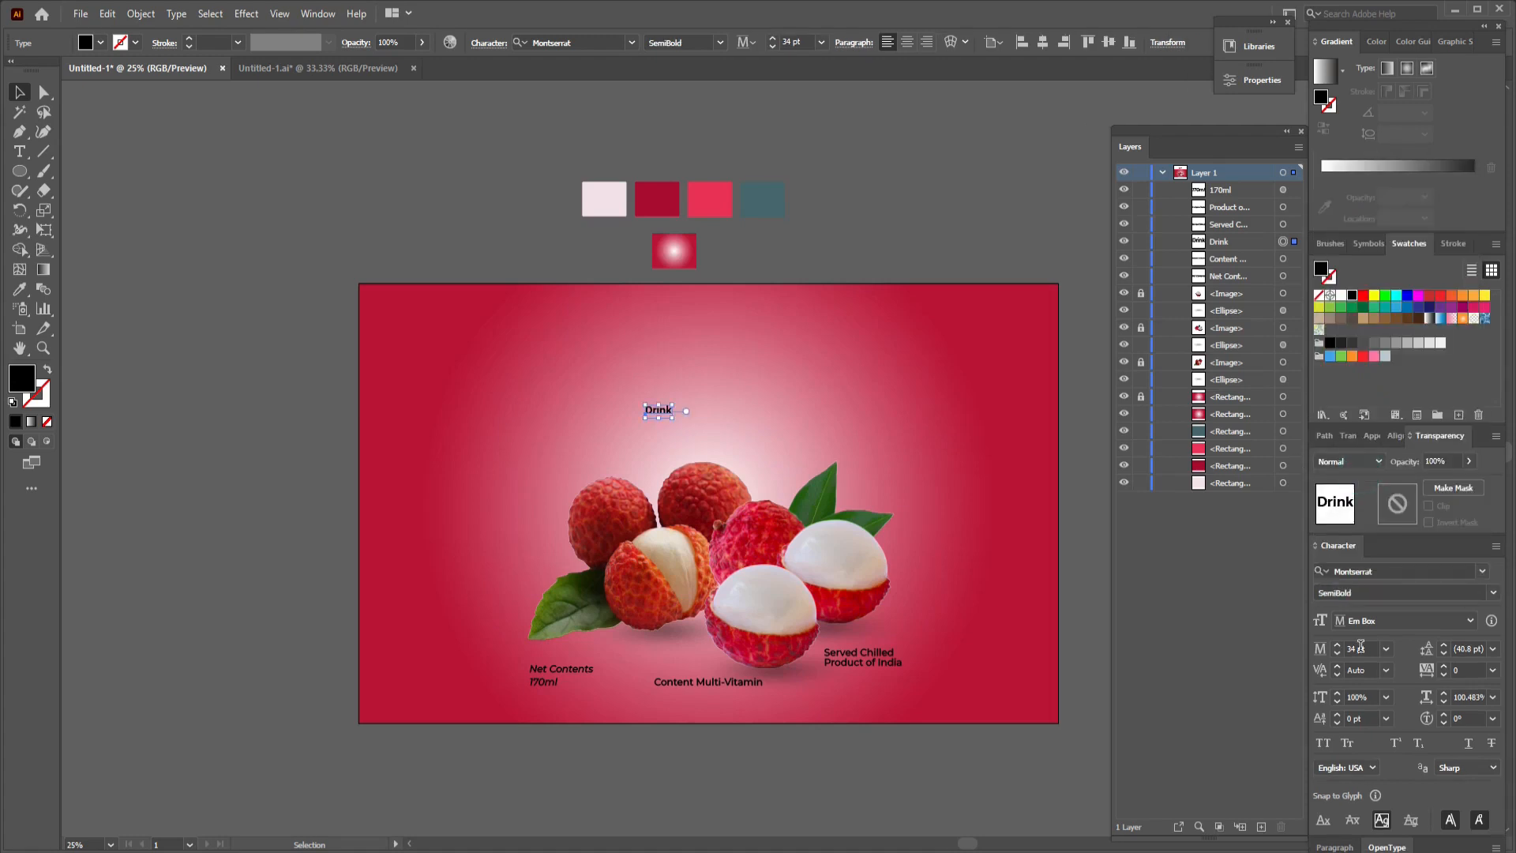
click(1356, 648)
drag(1357, 647, 1328, 652)
text(10)
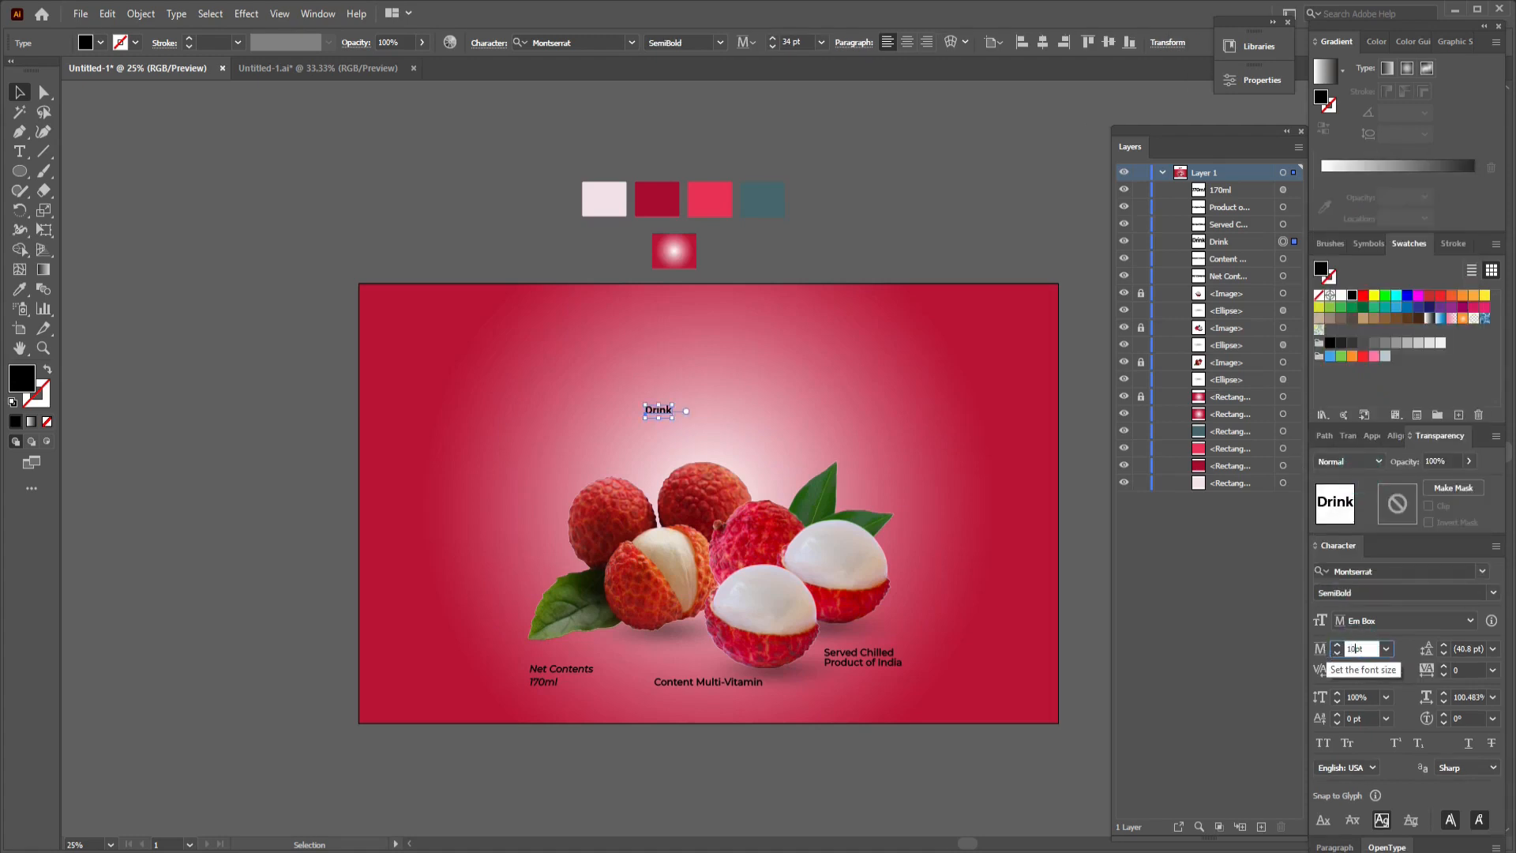
text(5)
key(Return)
Step: Color the "Drink" text with the bright pink-red swatch above the artboard and center it horizontally over the lychees
key(i)
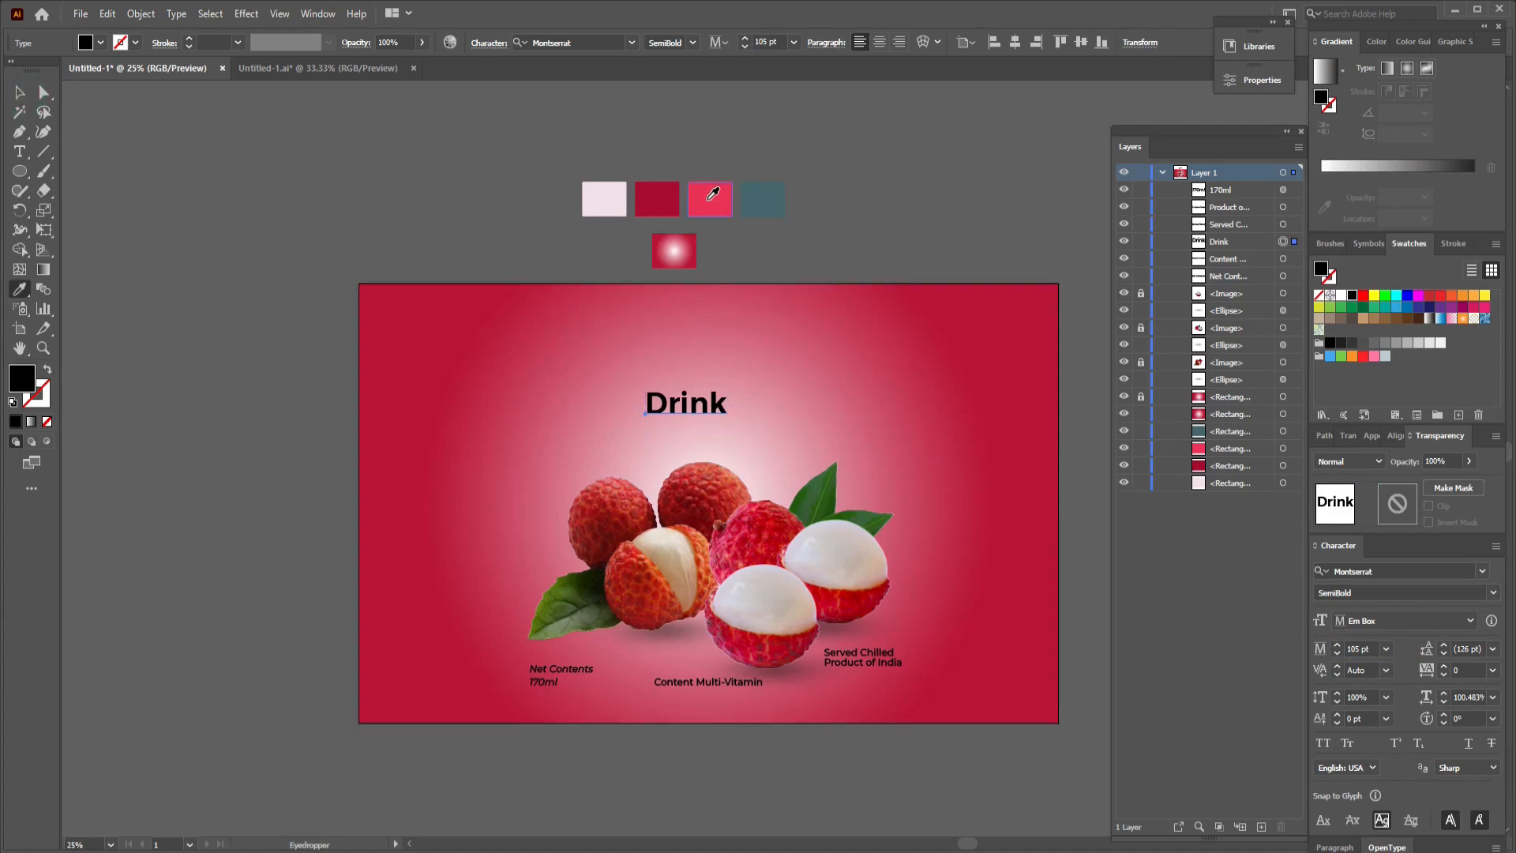
click(712, 194)
click(21, 94)
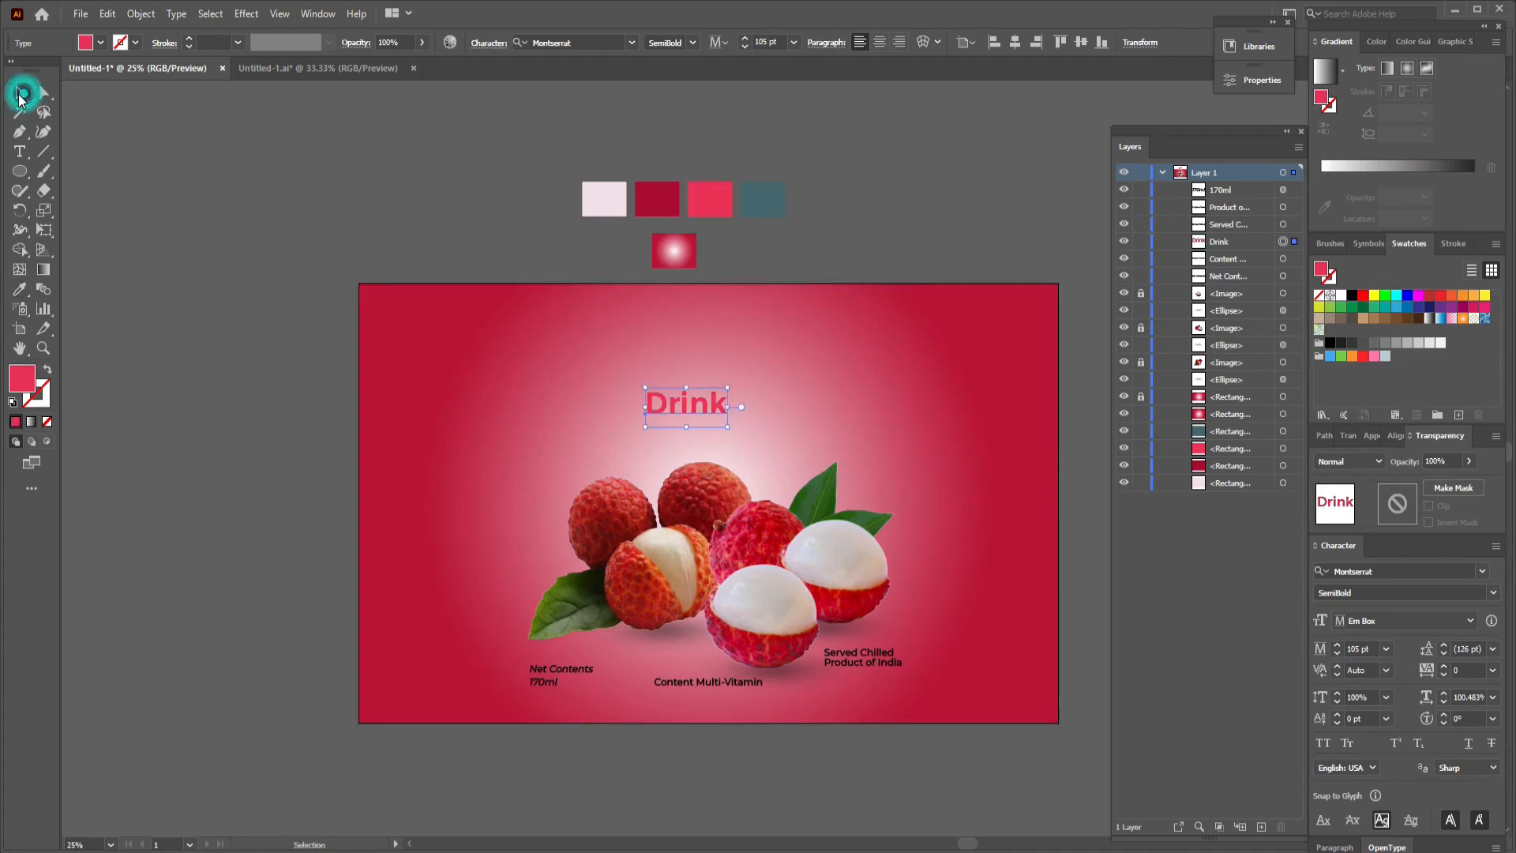
drag(703, 412, 724, 413)
Step: Convert the "Drink" text to outlines and add a 7 px offset path with Miter joins
right_click(724, 414)
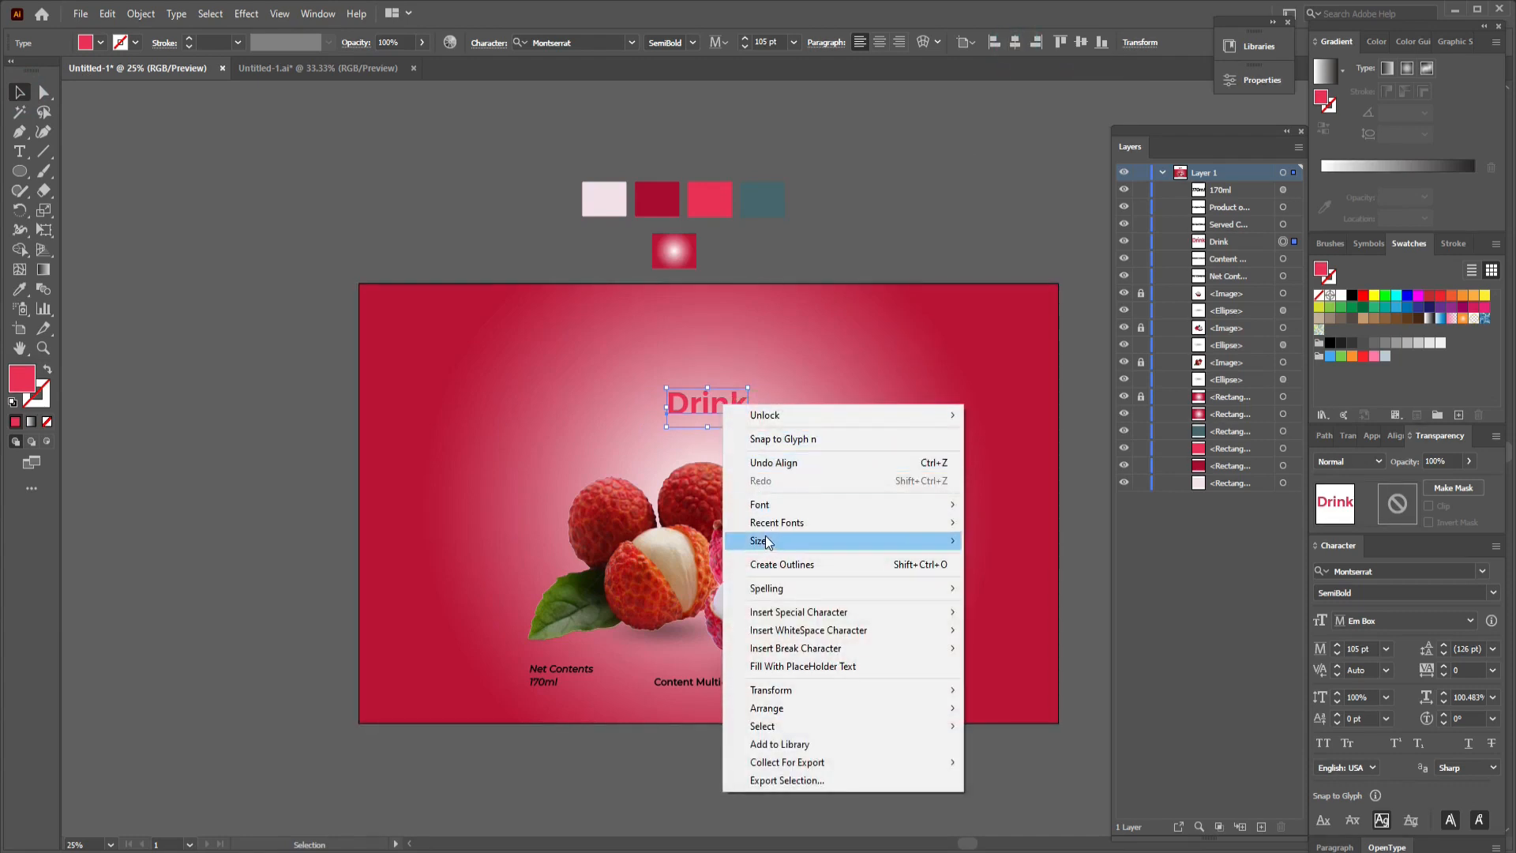
click(777, 564)
click(141, 13)
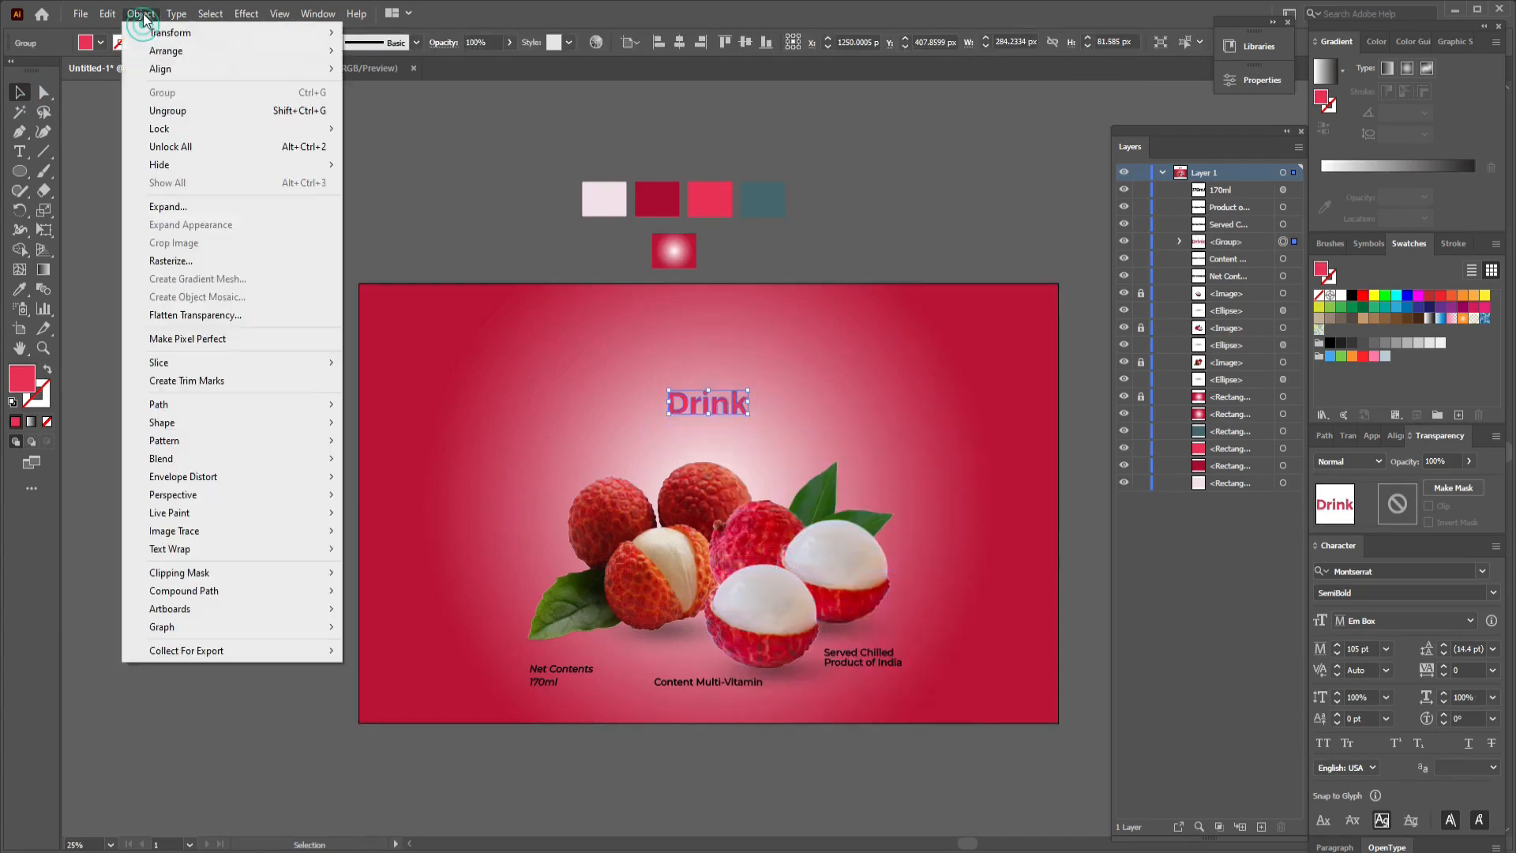
mouse_move(223, 405)
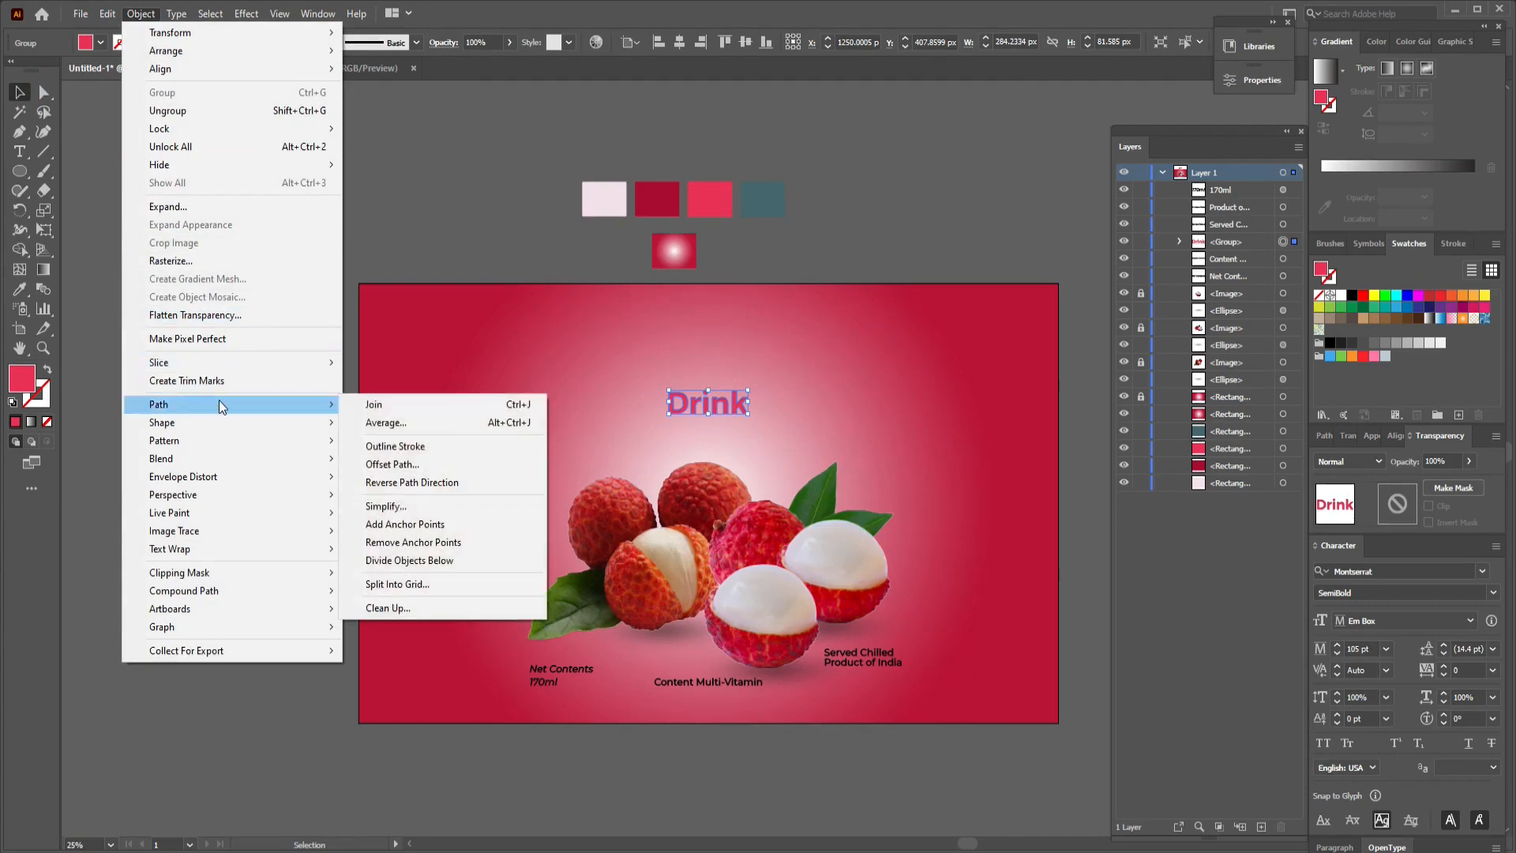
click(393, 464)
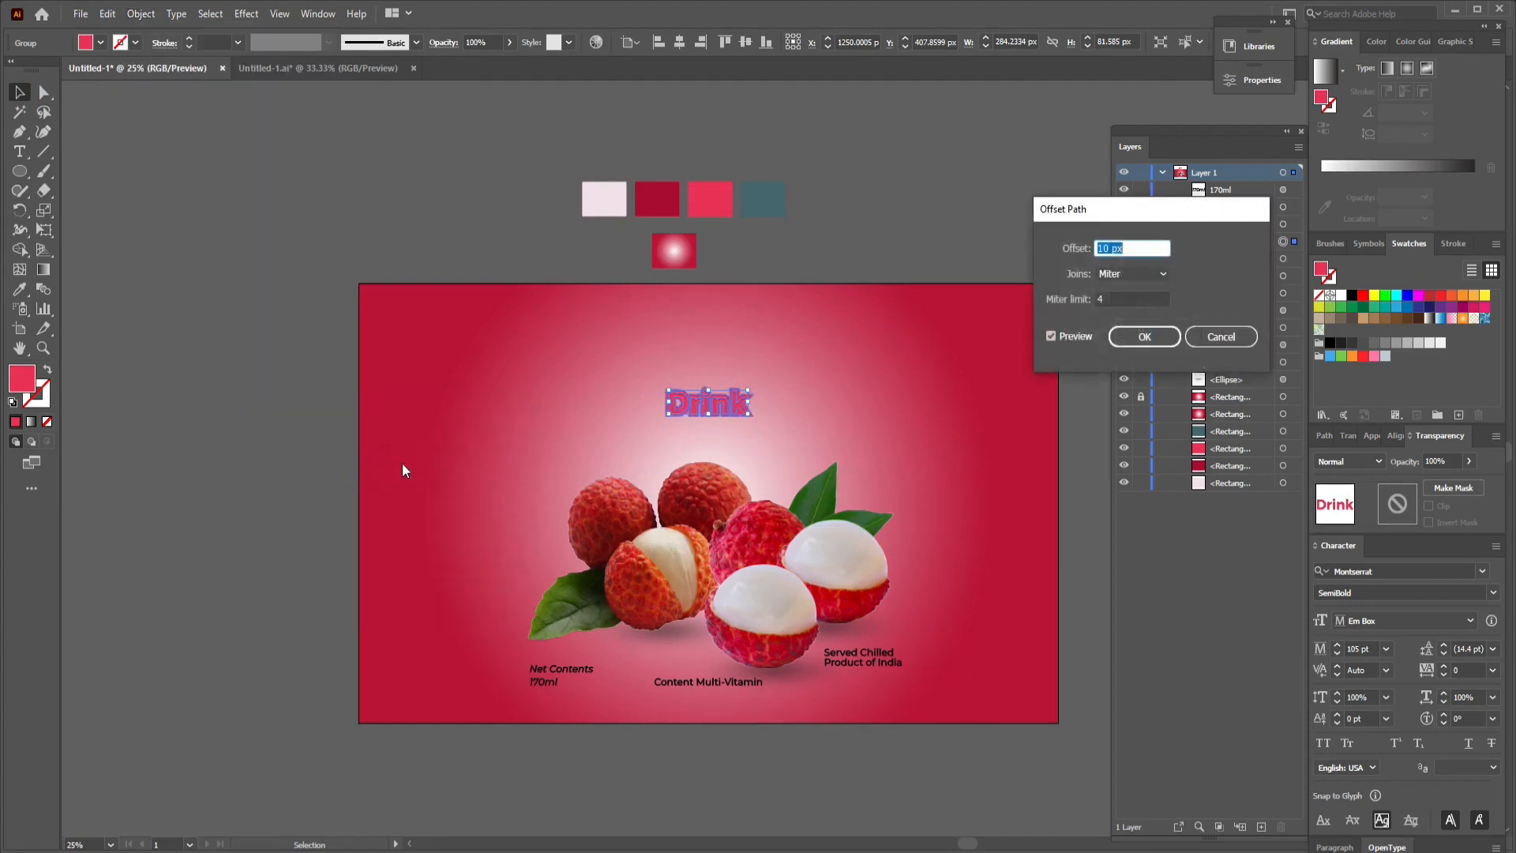
drag(1151, 219, 888, 195)
text(7)
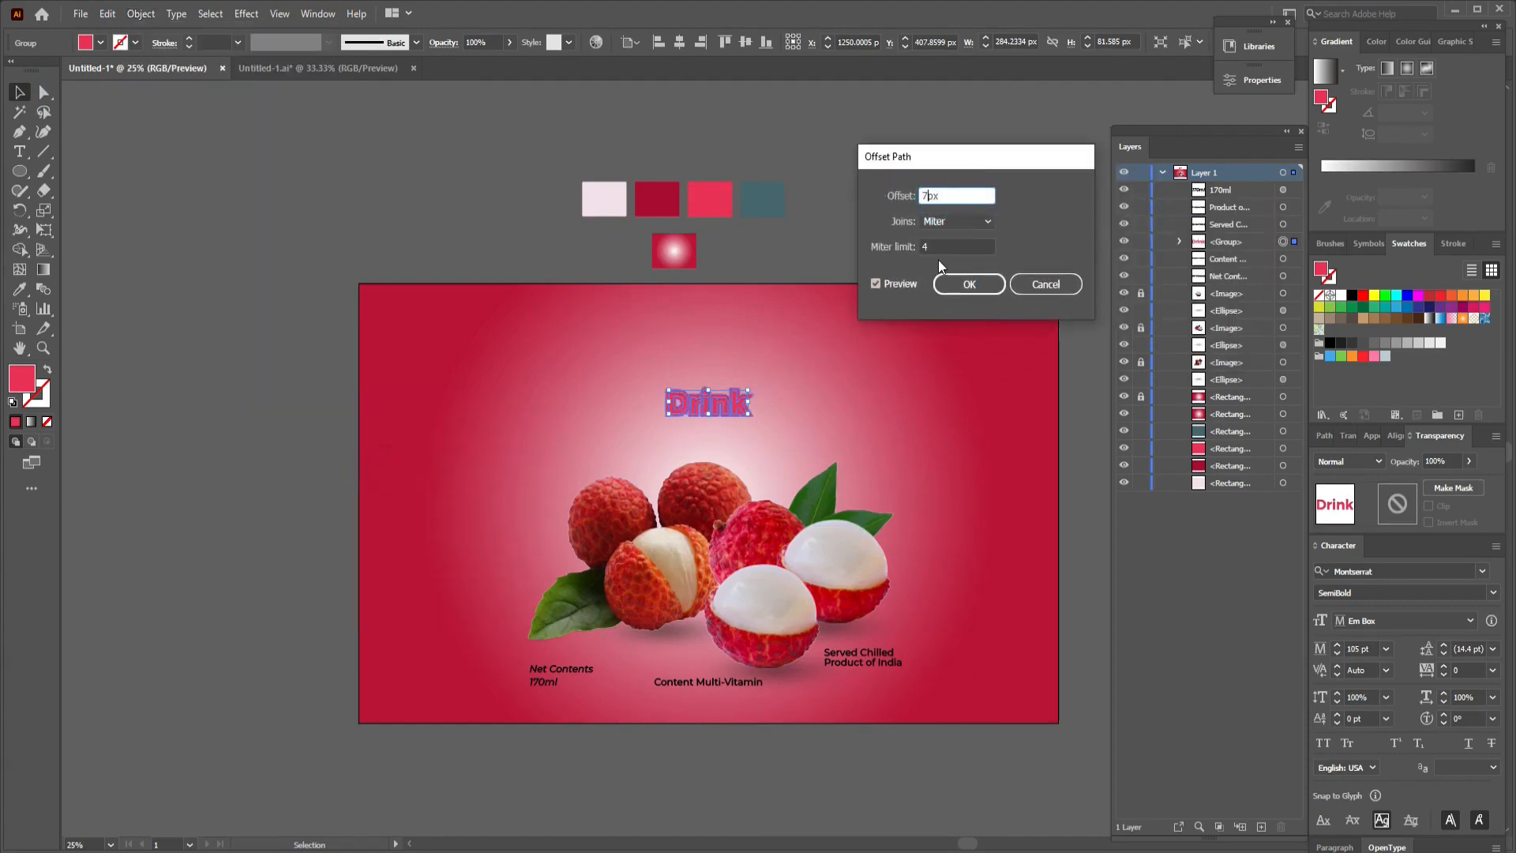
click(970, 284)
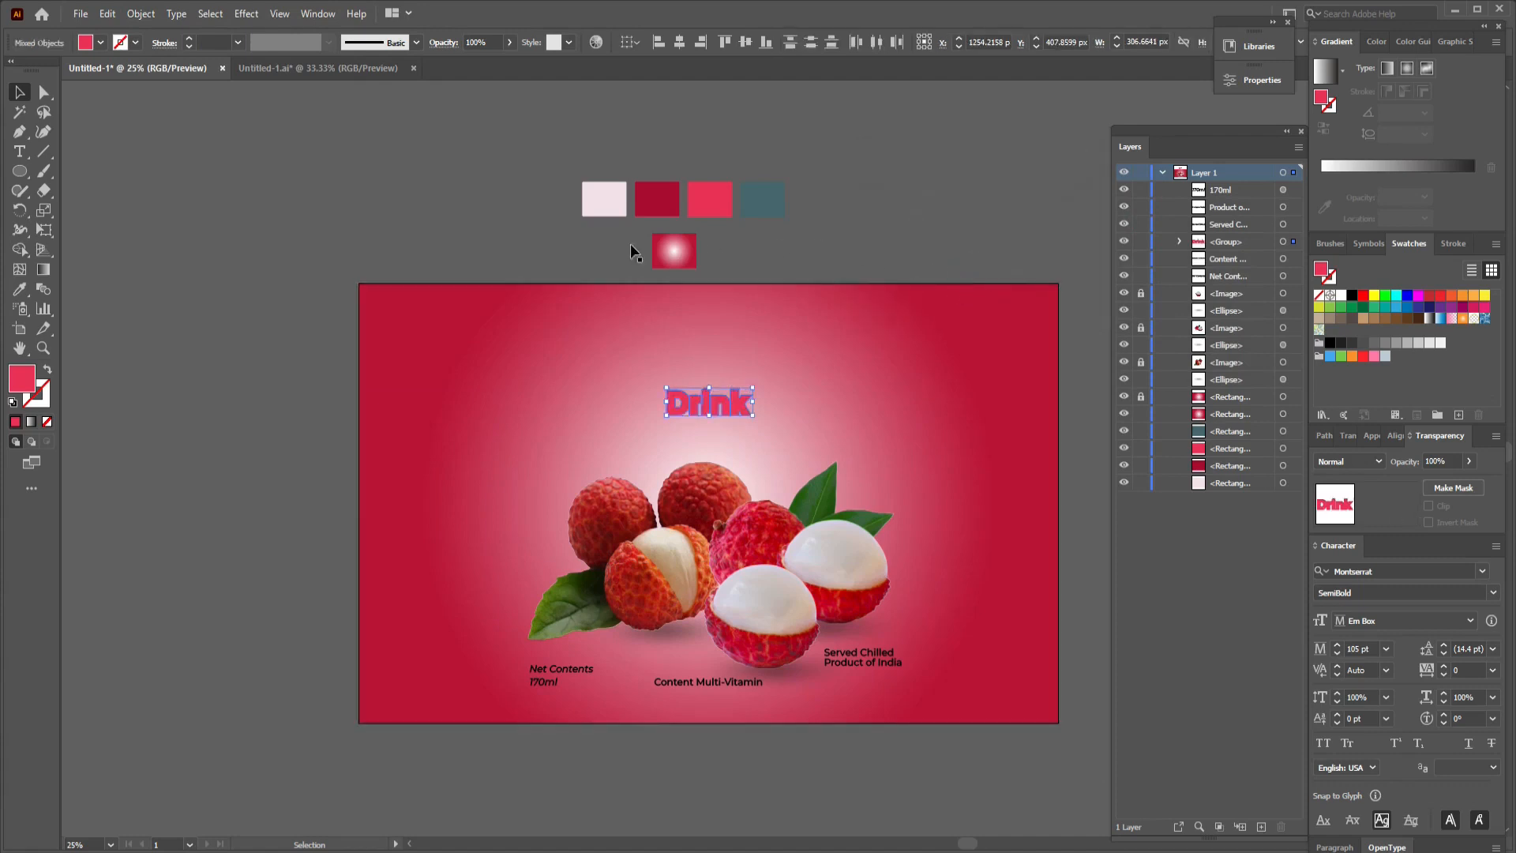
Step: Color the offset path behind "Drink" with the teal swatch and group the slanted lettering, centered horizontally on the artboard
click(20, 289)
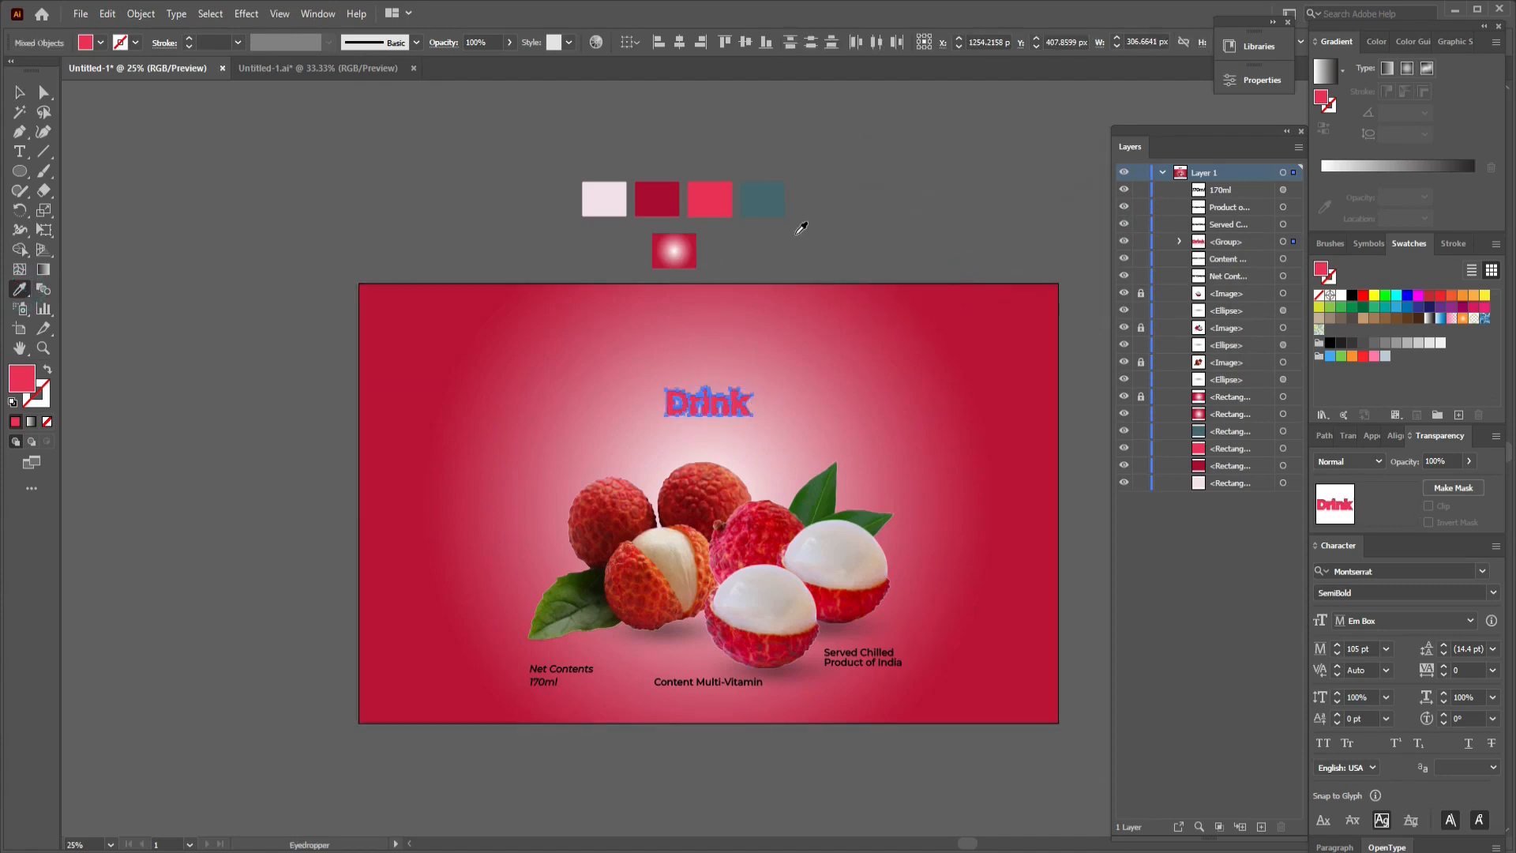
key(ctrl+g)
key(v)
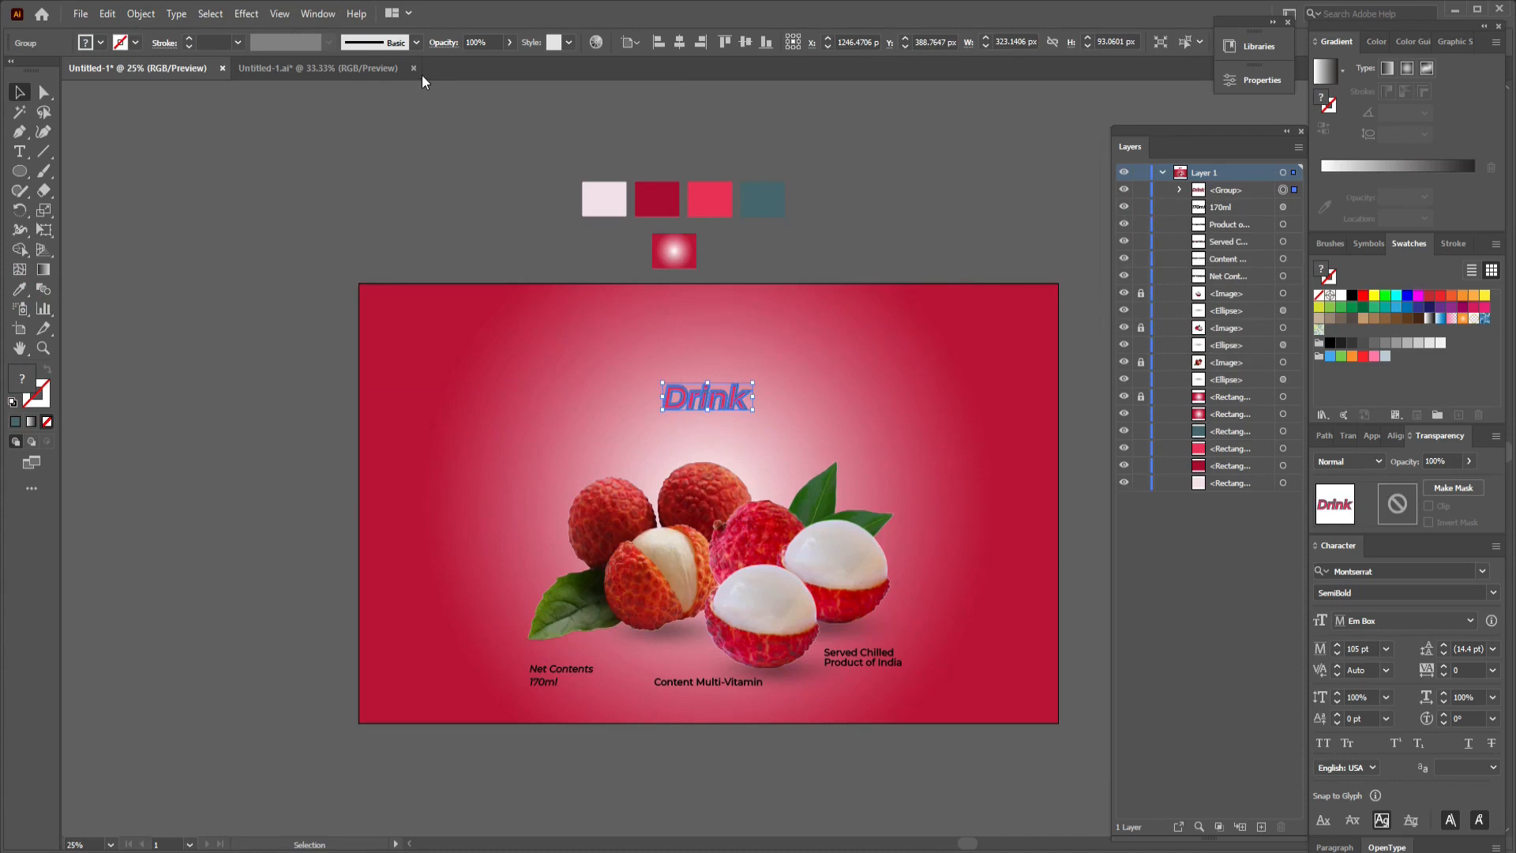
click(682, 43)
click(757, 254)
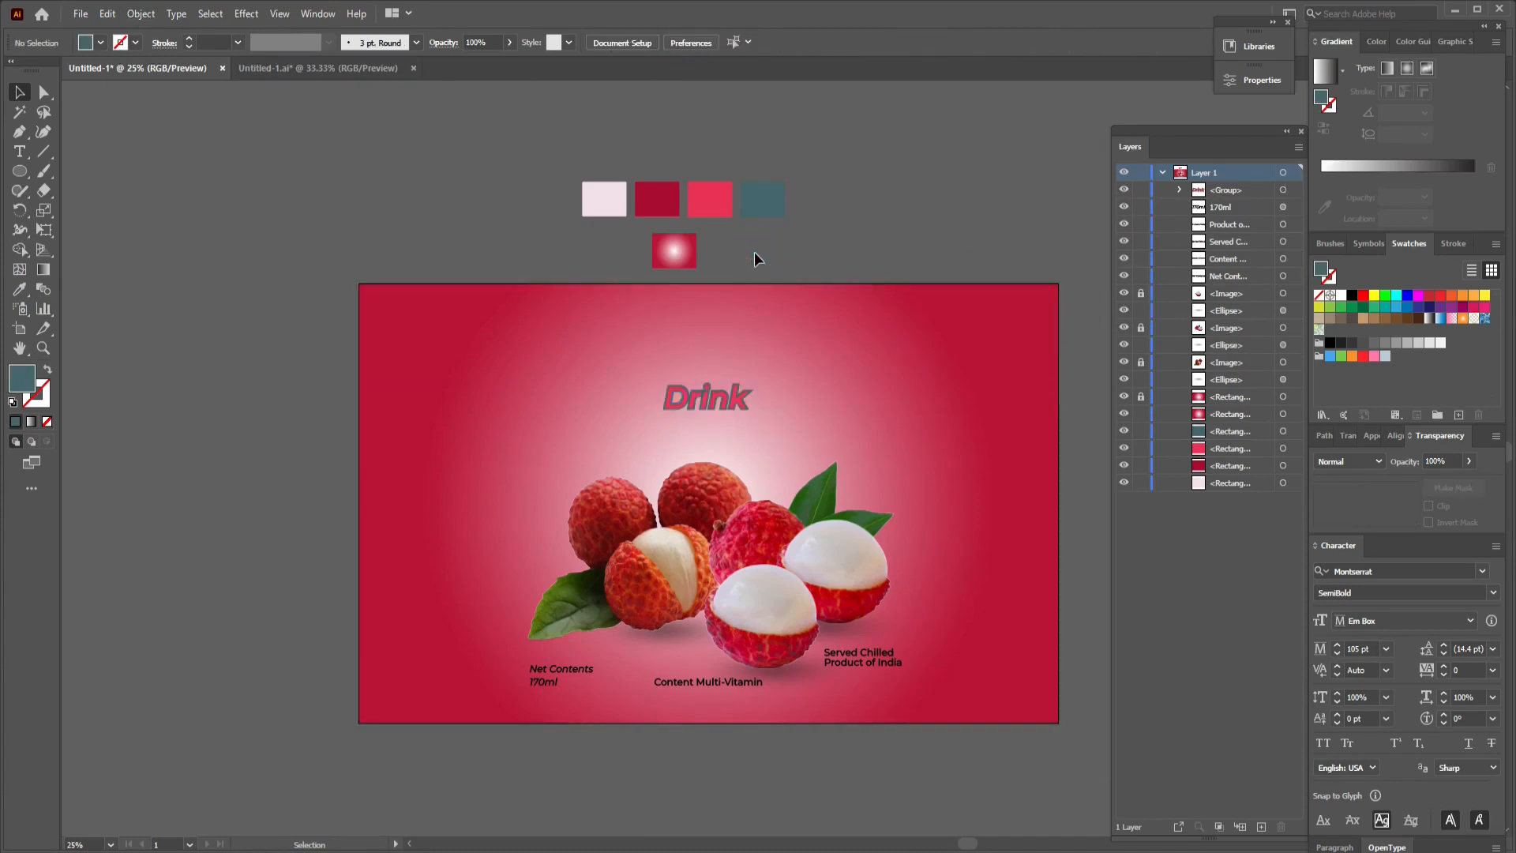
Step: Draw a square of about 106 px at the upper right of the label and fill it with green 04A156
click(19, 171)
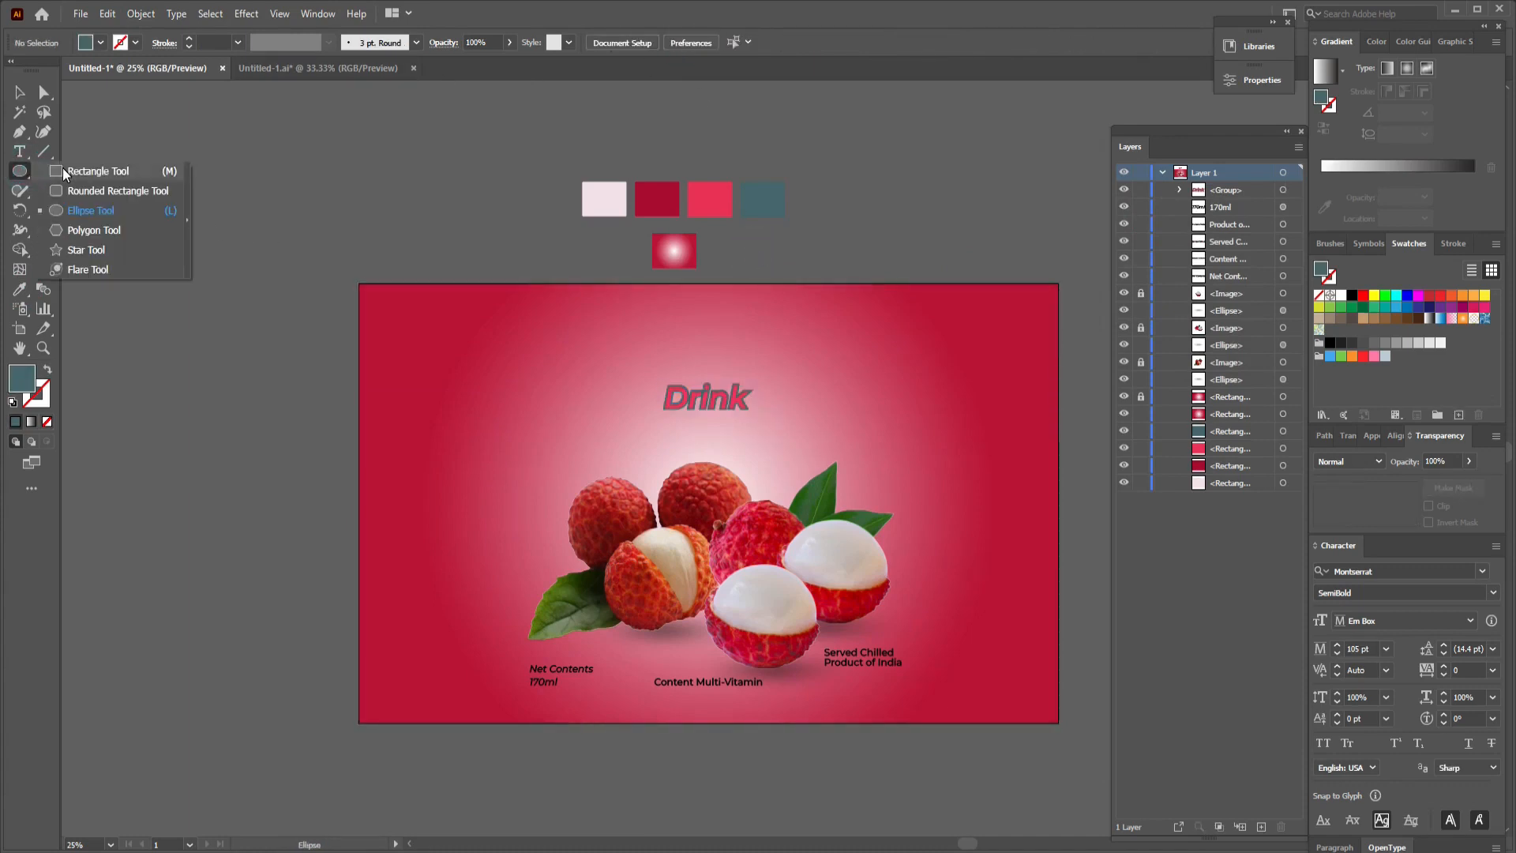
click(102, 170)
mouse_move(888, 356)
mouse_down()
mouse_move(930, 385)
mouse_move(905, 373)
mouse_up()
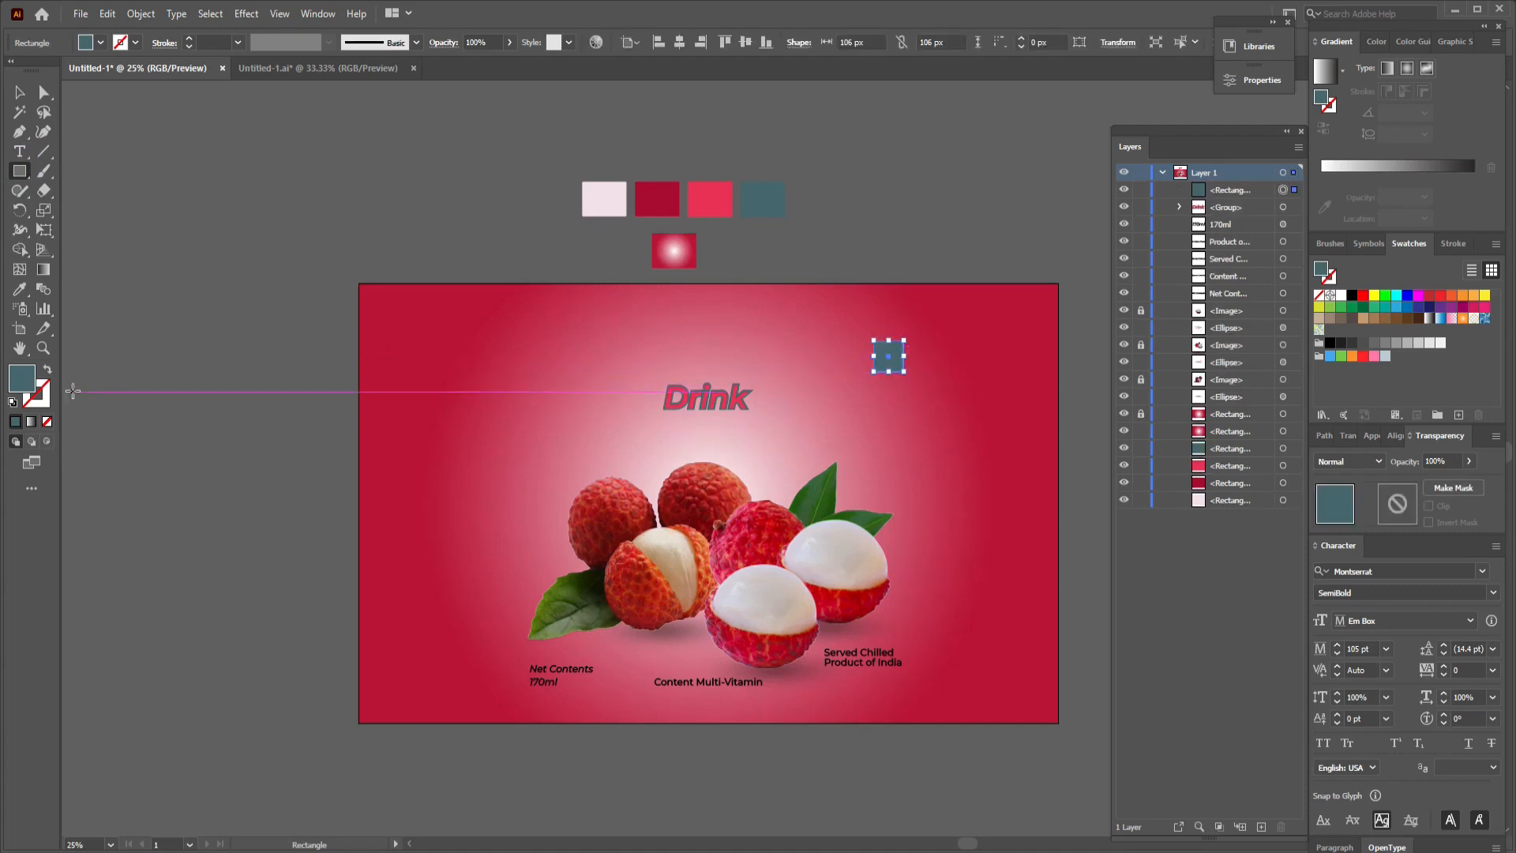
double_click(23, 385)
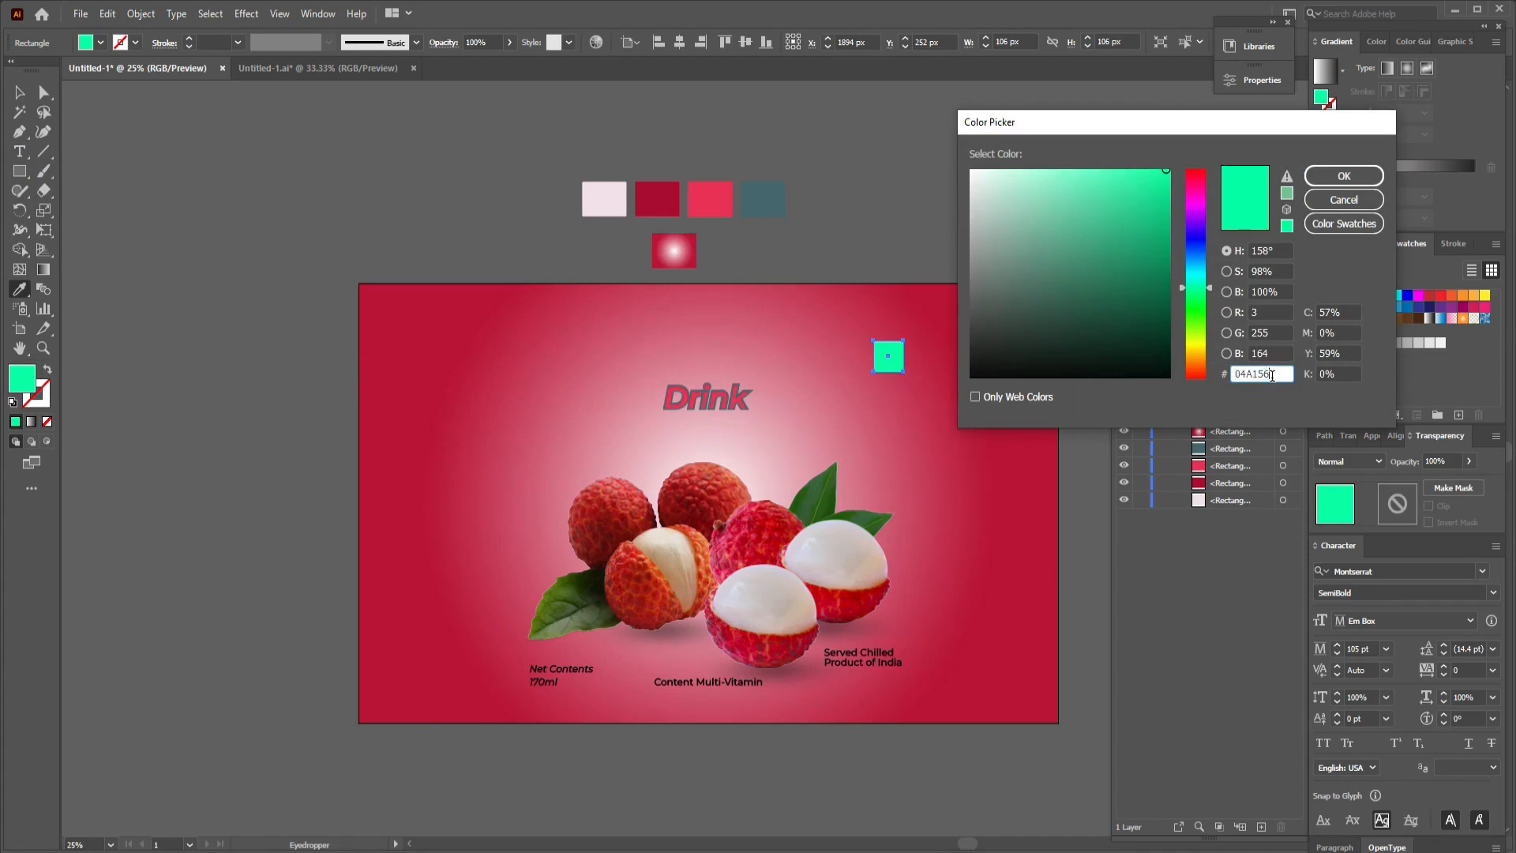
click(1342, 176)
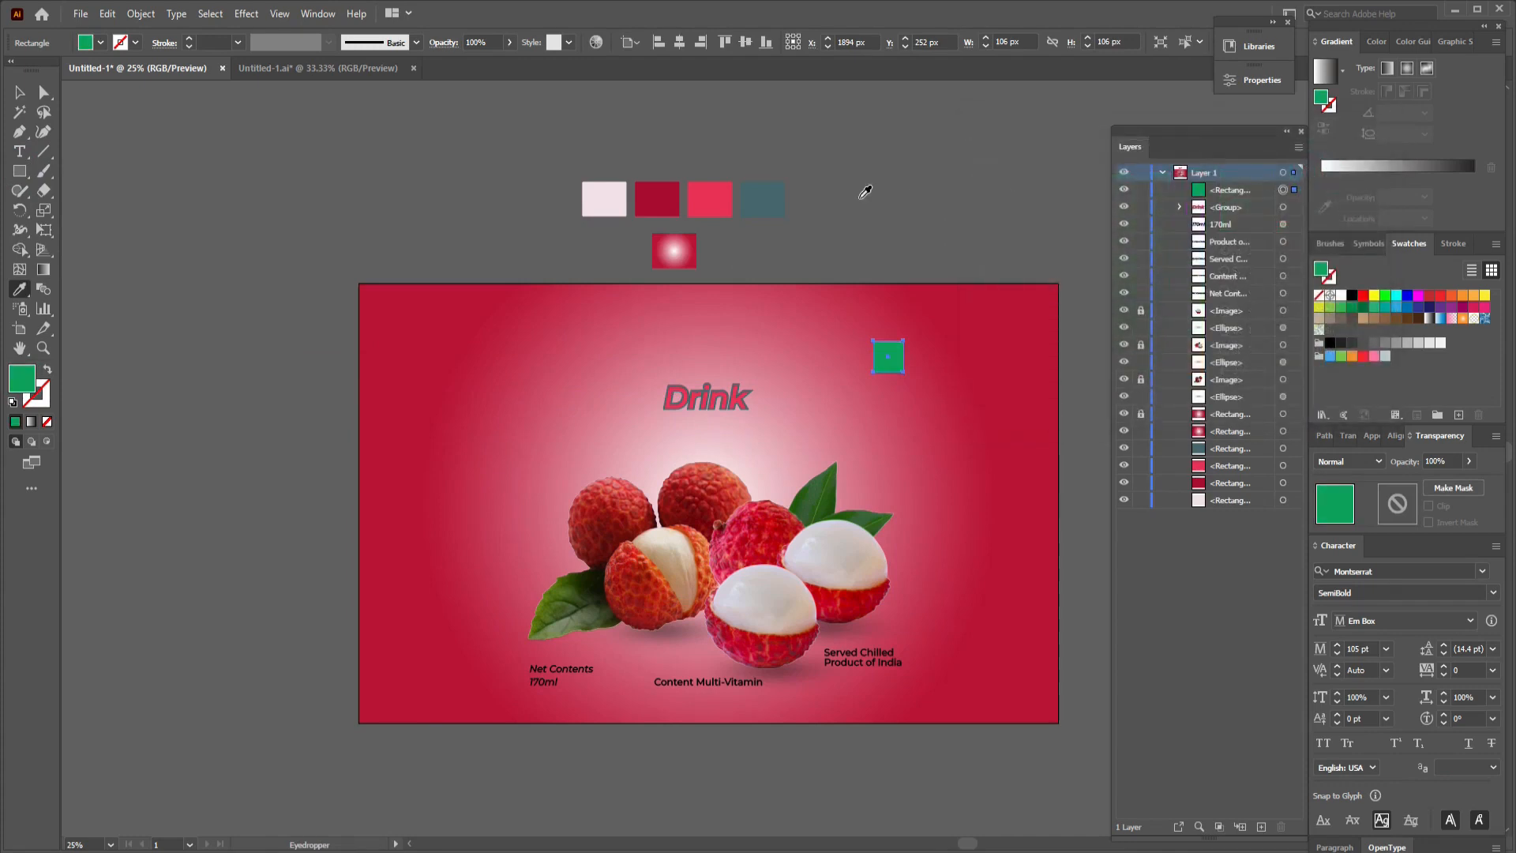
Step: Draw a green circle about 62 px in diameter to the left of the "Drink" lettering
click(23, 173)
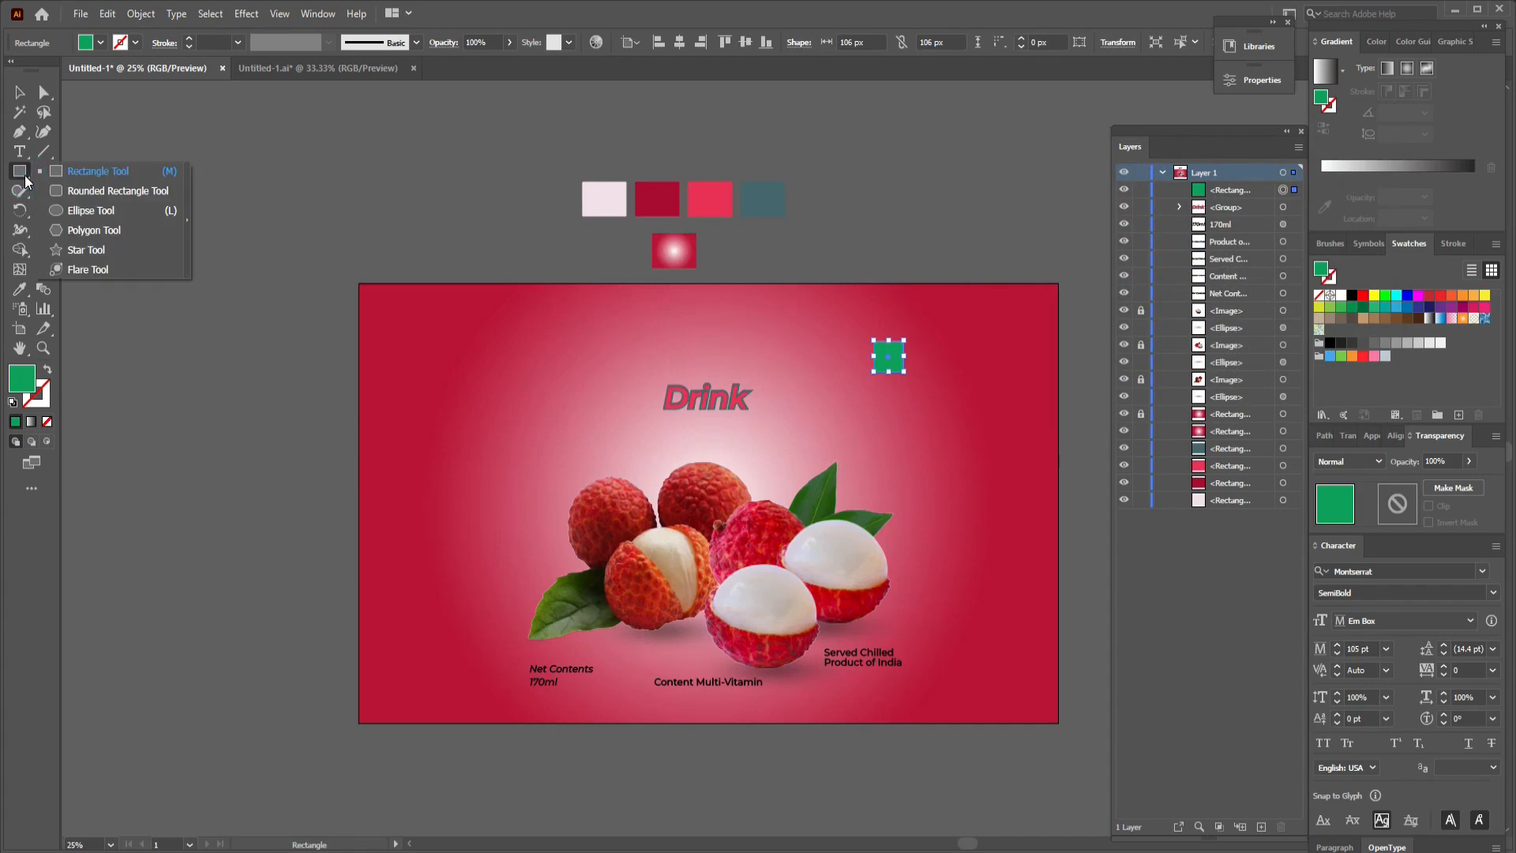
click(91, 210)
drag(542, 374, 555, 386)
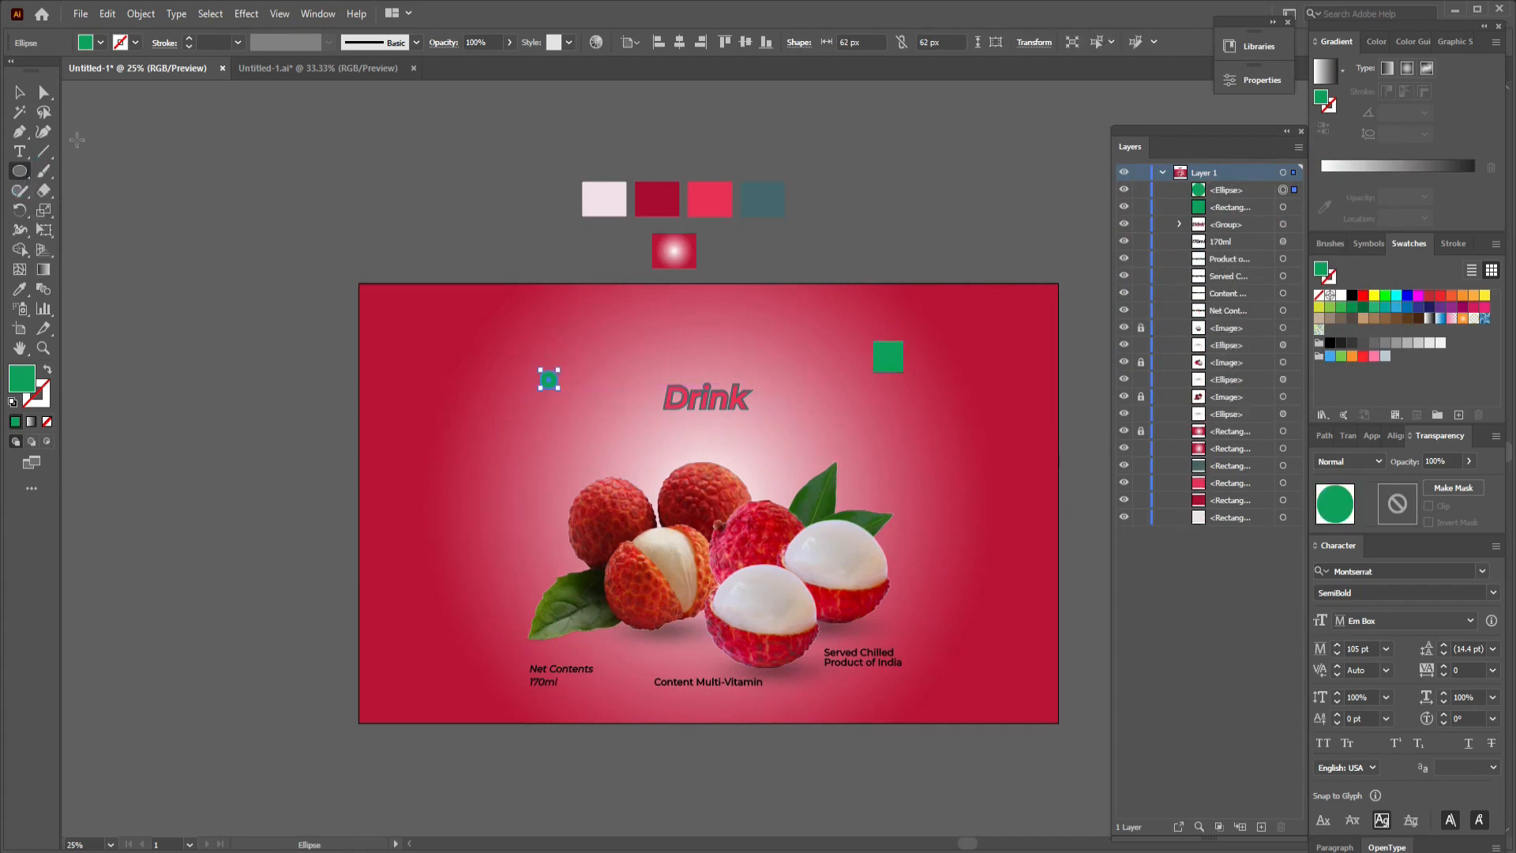
Step: Center the green circle on the green square and move both to the right of the "Drink" lettering
key(v)
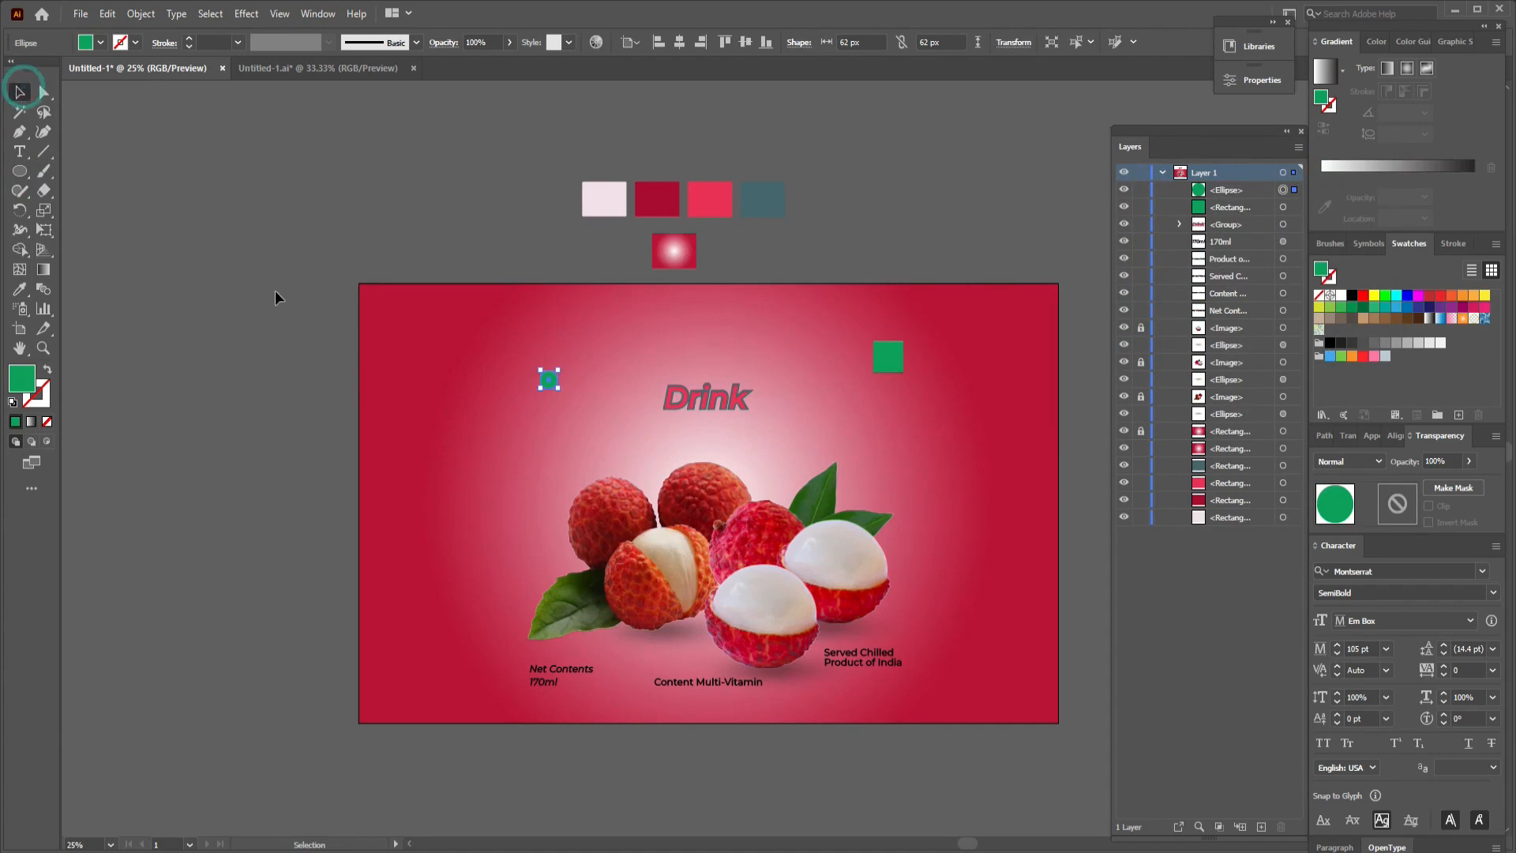
shift+click(888, 355)
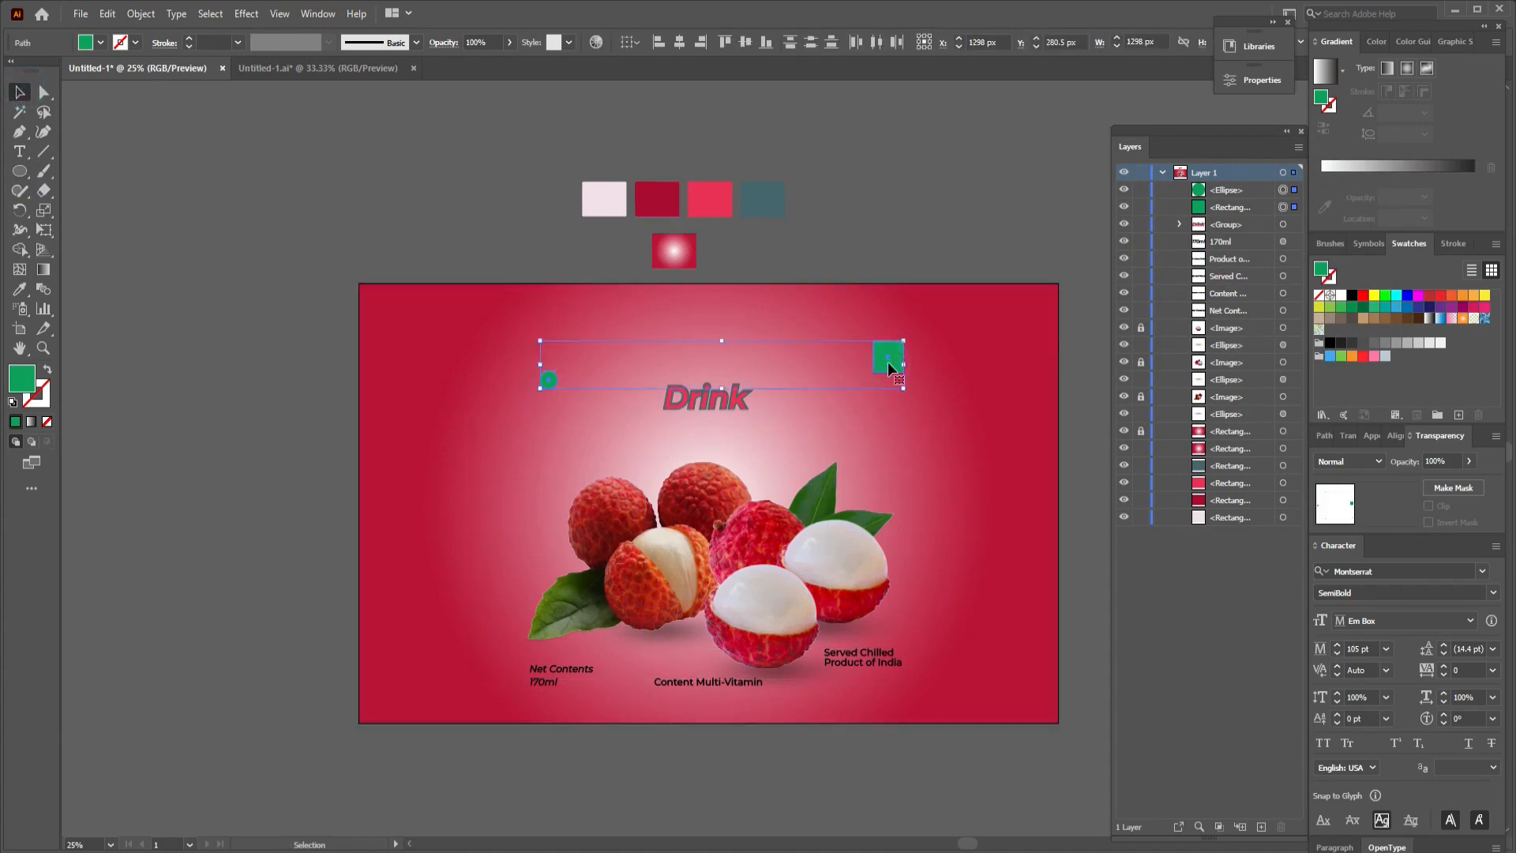
click(679, 42)
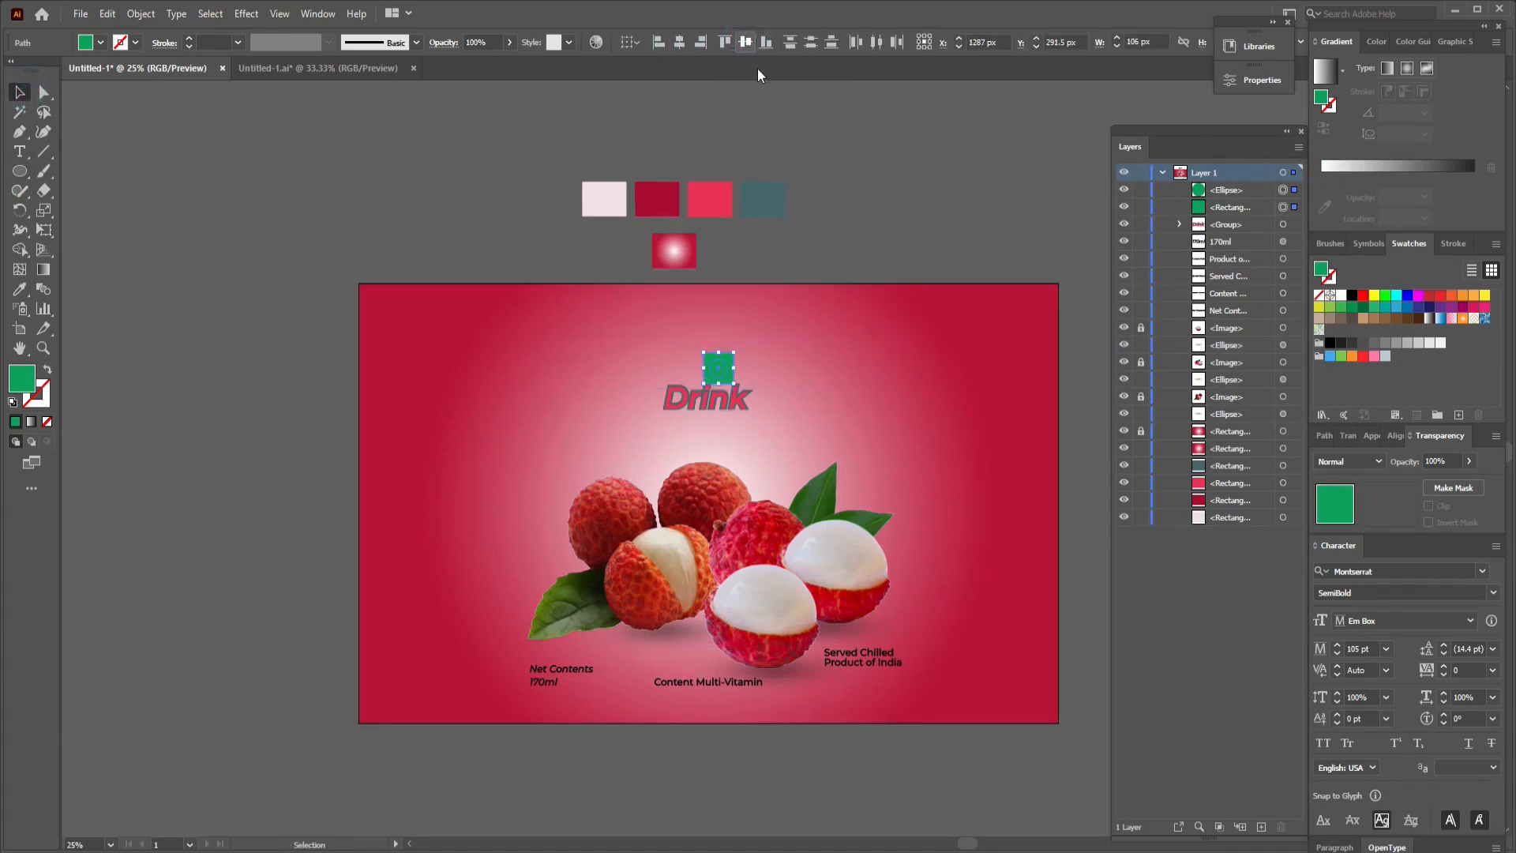
click(746, 42)
drag(716, 373, 906, 381)
click(1003, 260)
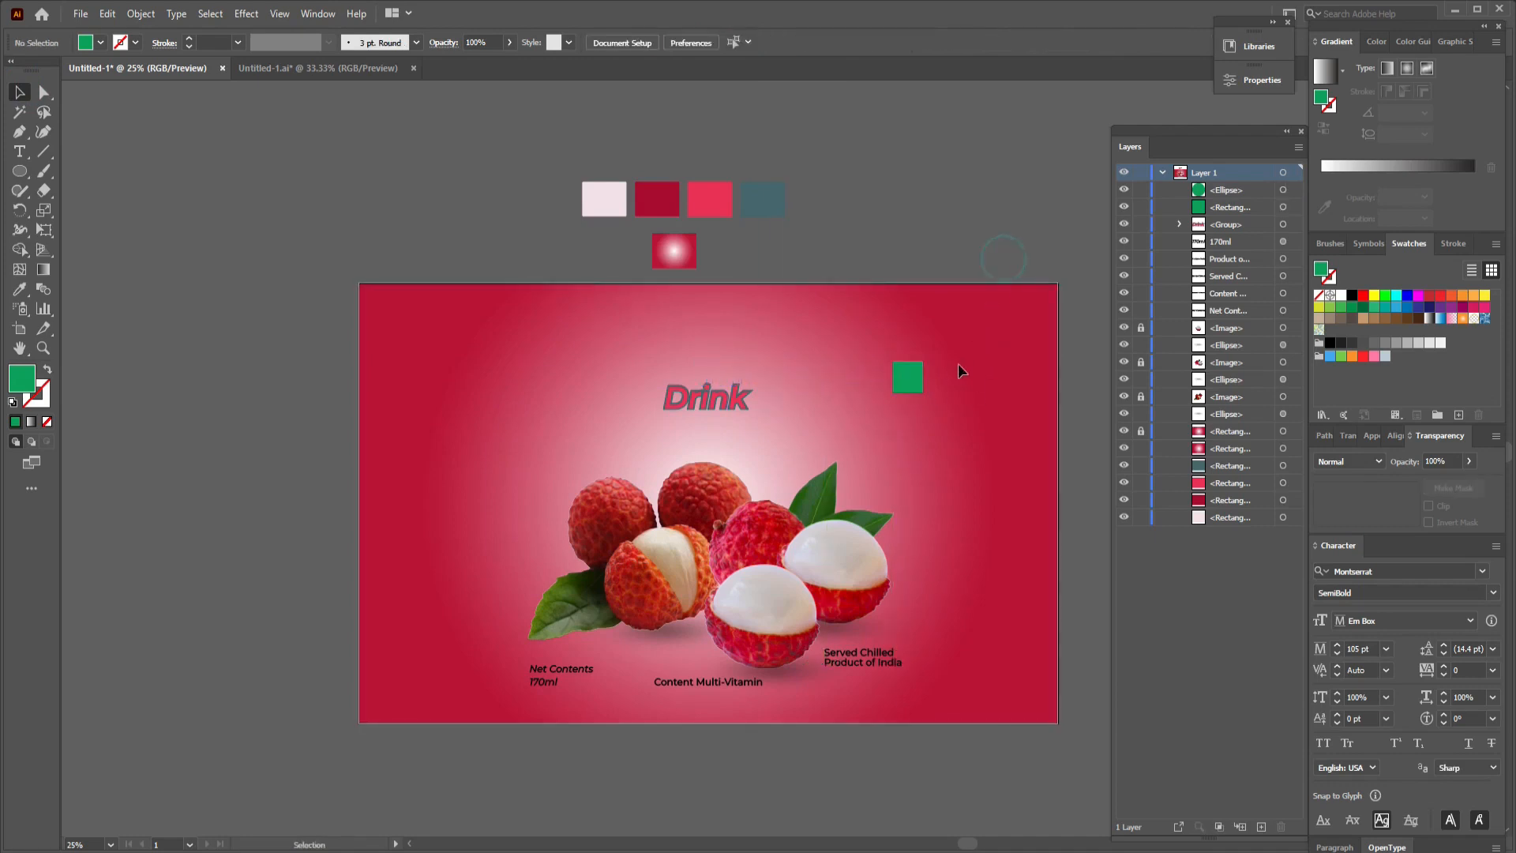
Step: Give the square behind the green circle a white fill and a 3 pt green stroke
click(919, 383)
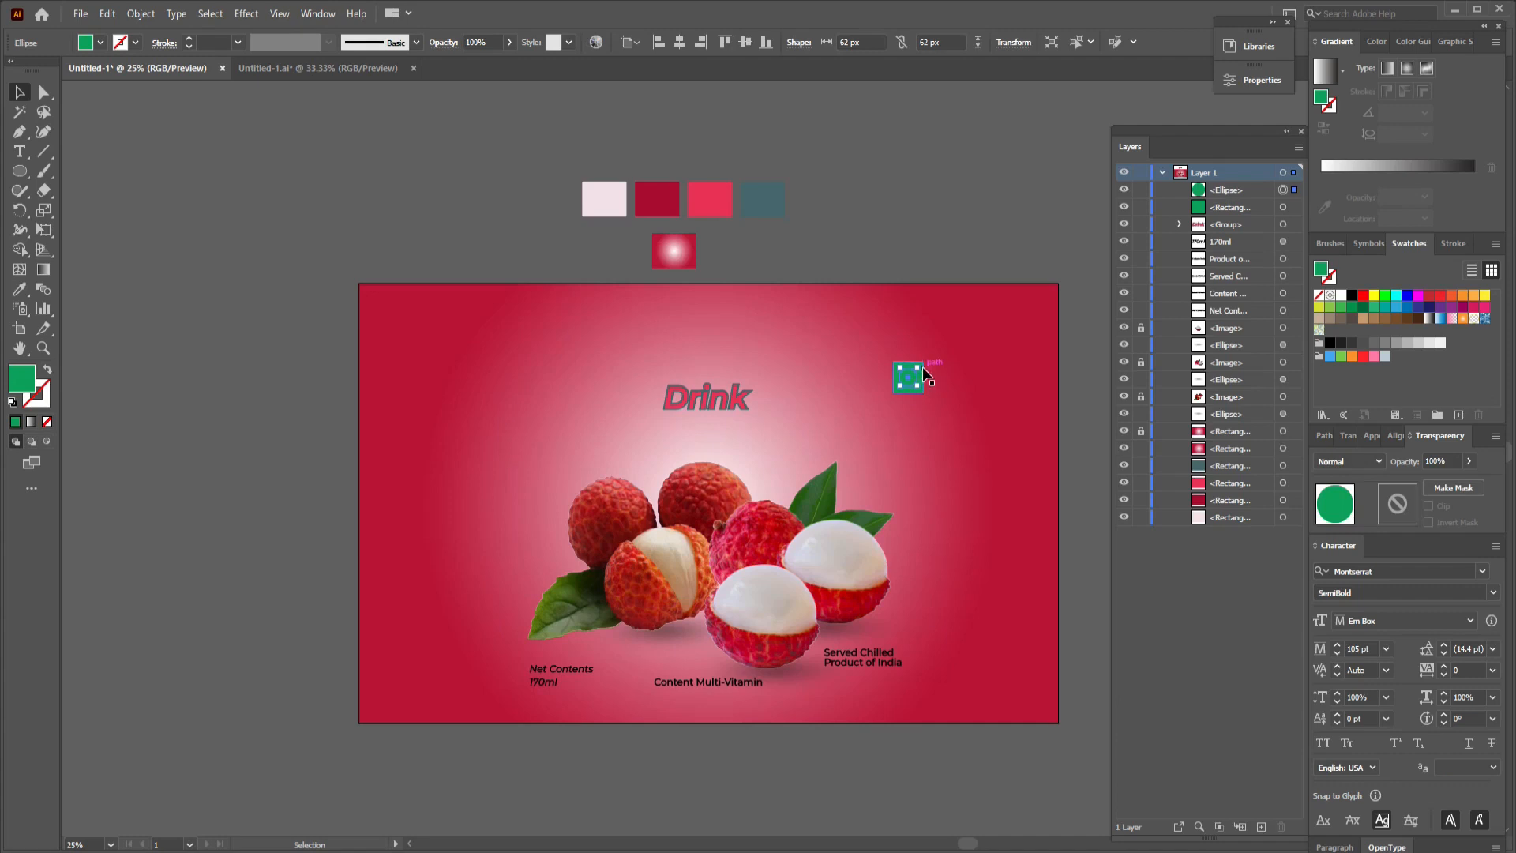
click(925, 377)
click(49, 370)
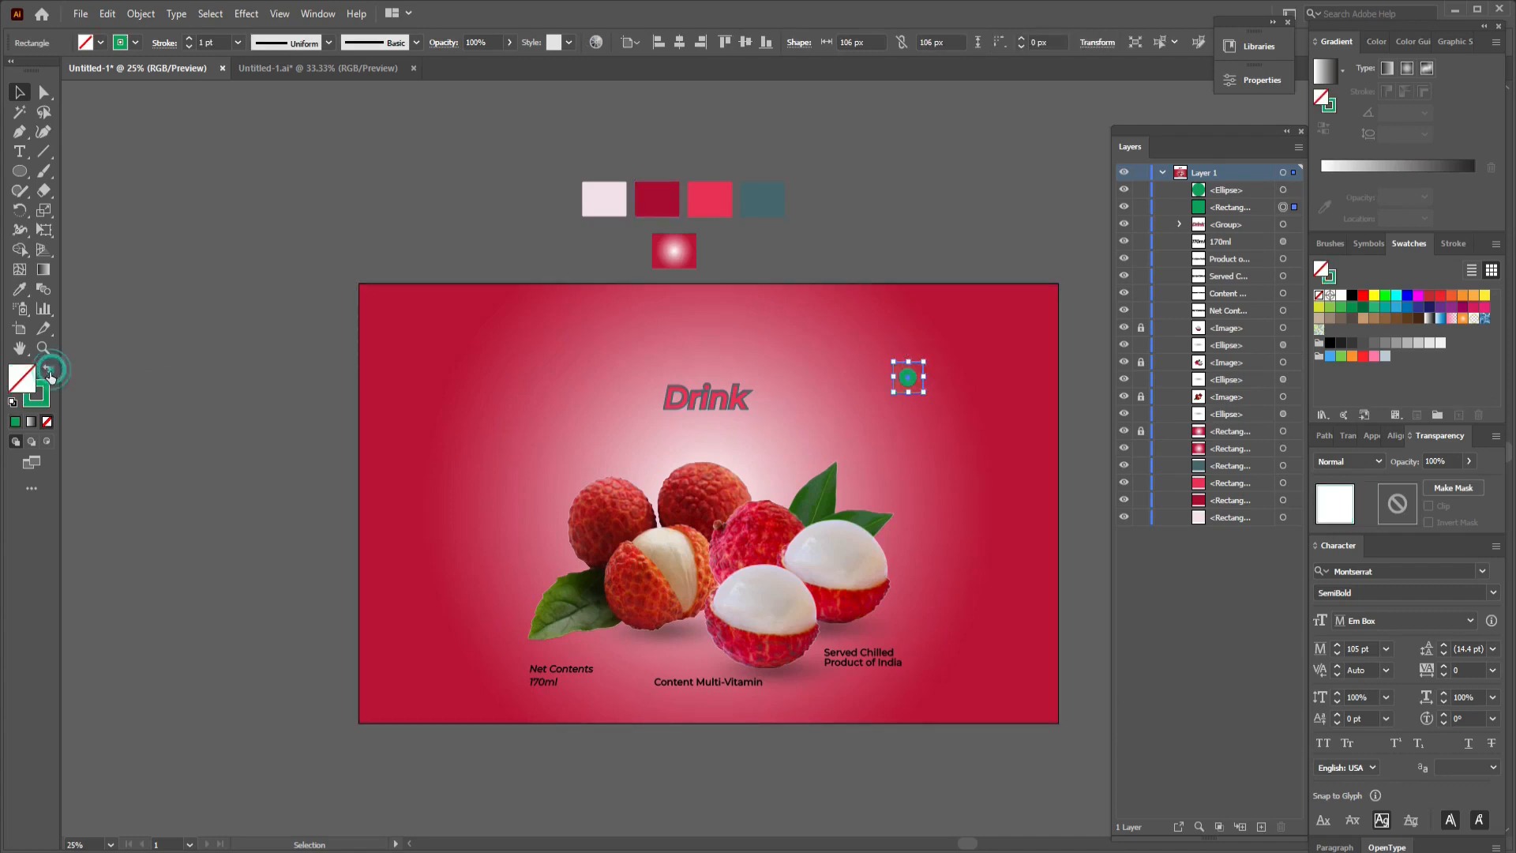
double_click(23, 379)
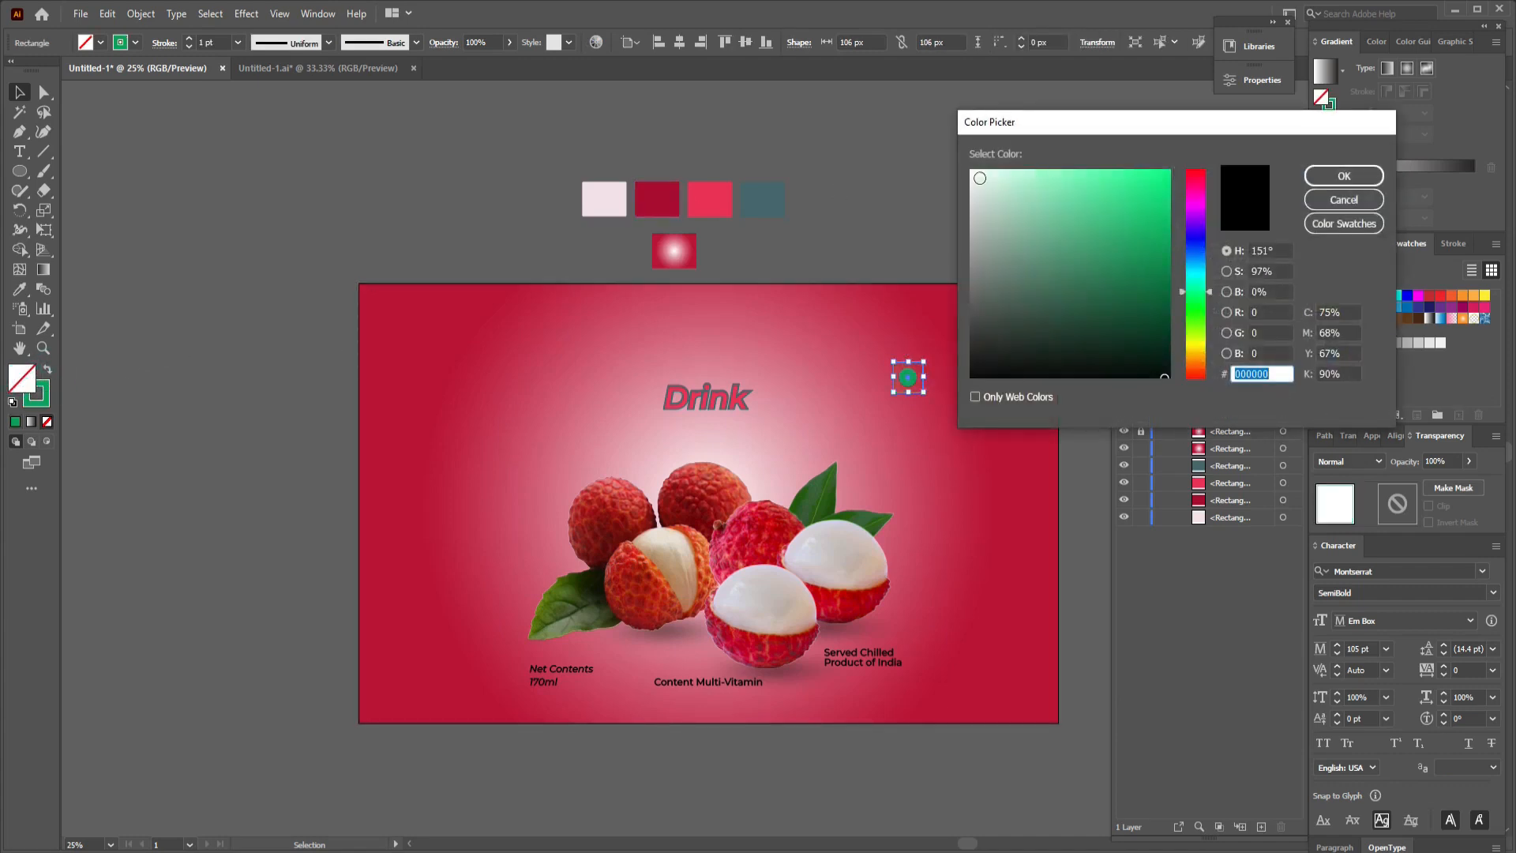
click(972, 170)
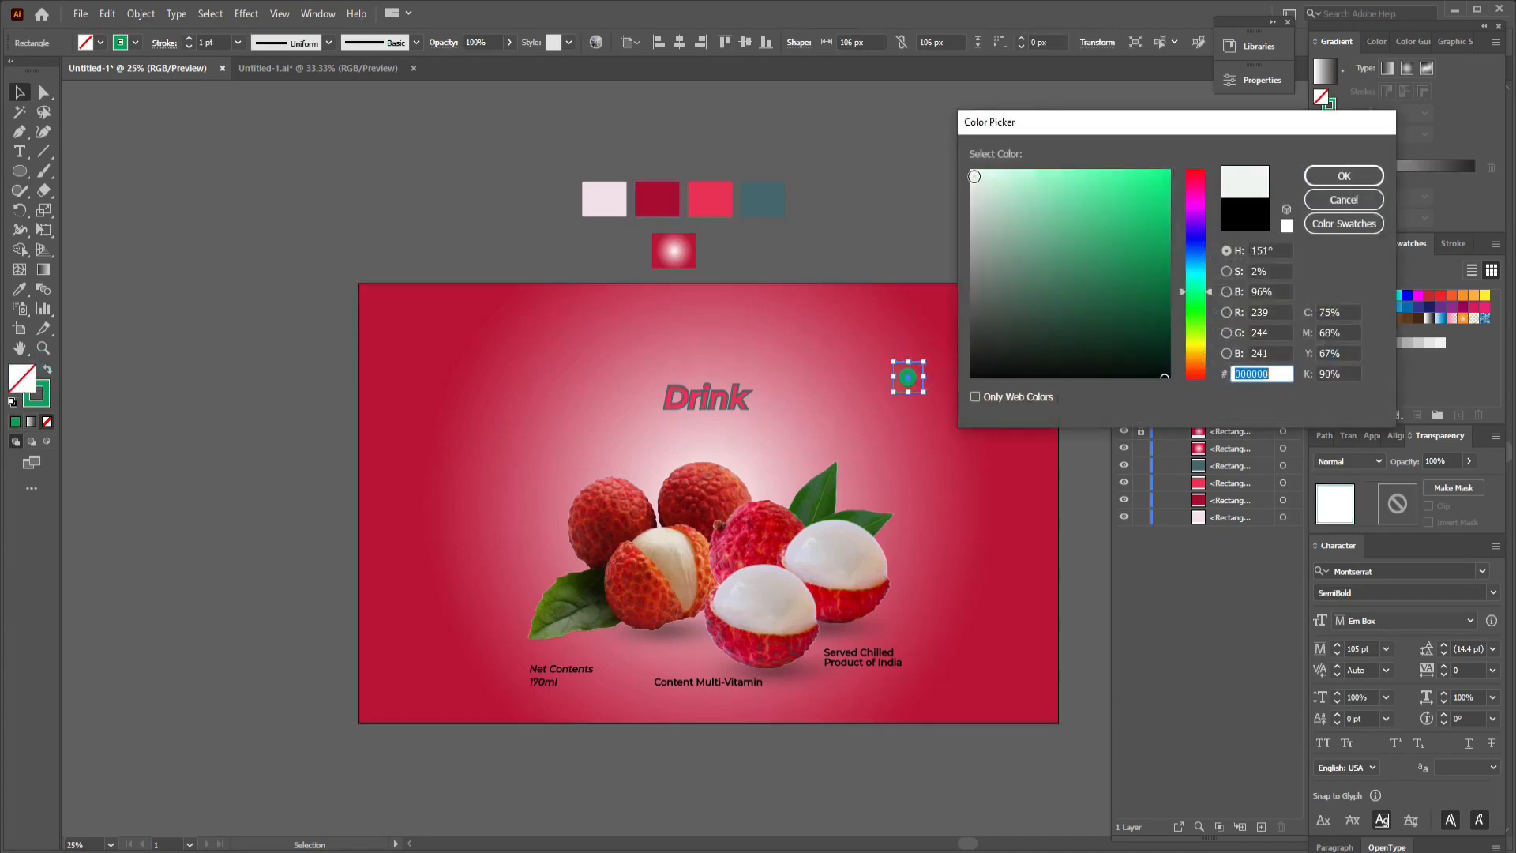
click(1330, 173)
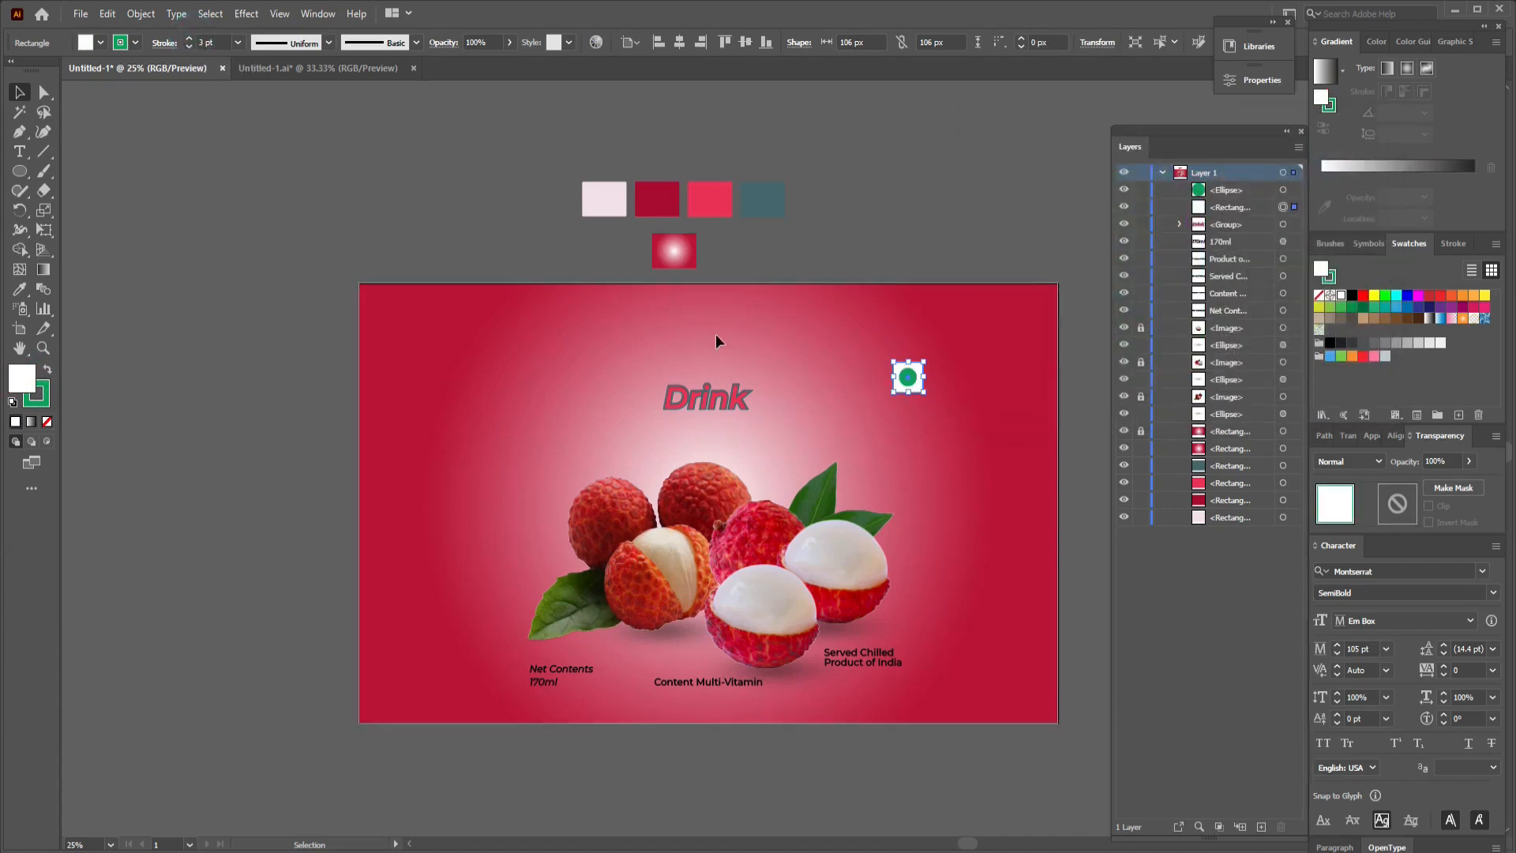
click(839, 261)
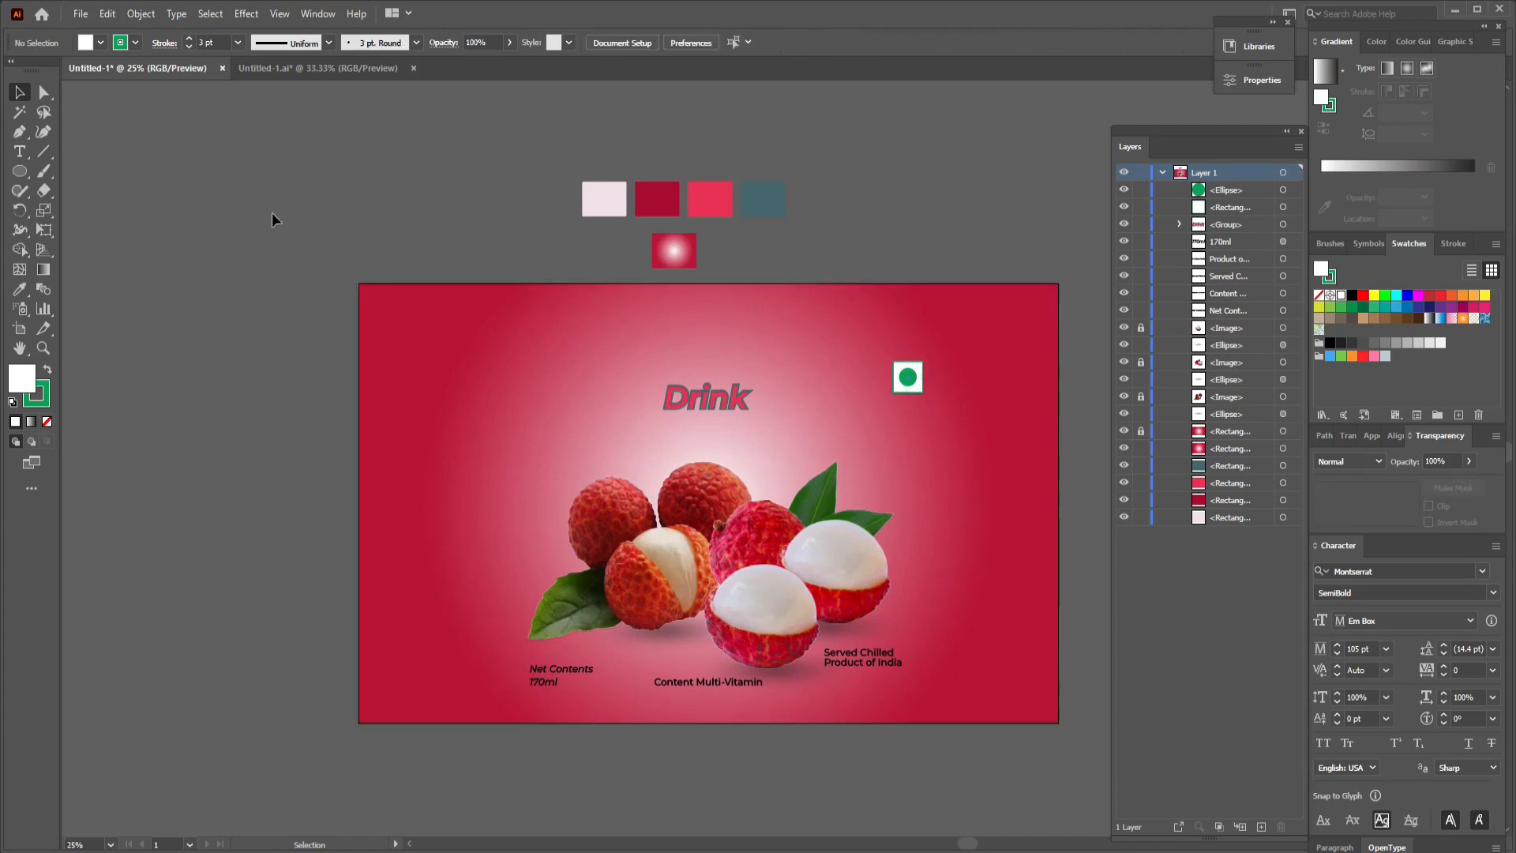
Step: Add the text "Litchi" above the "Drink" lettering and center it horizontally on the artboard
click(19, 150)
click(668, 349)
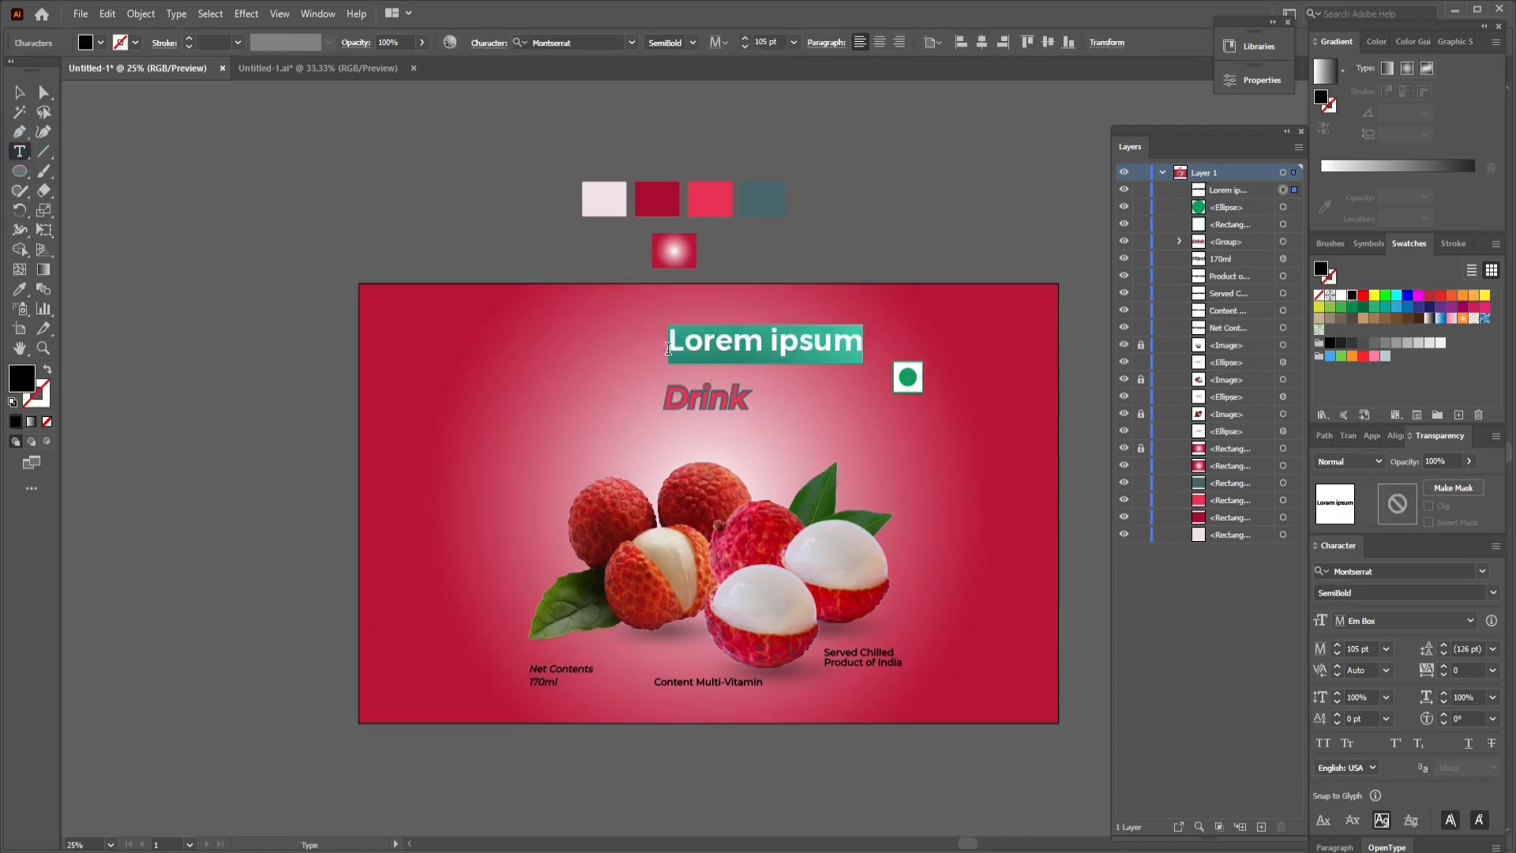
text(Litc)
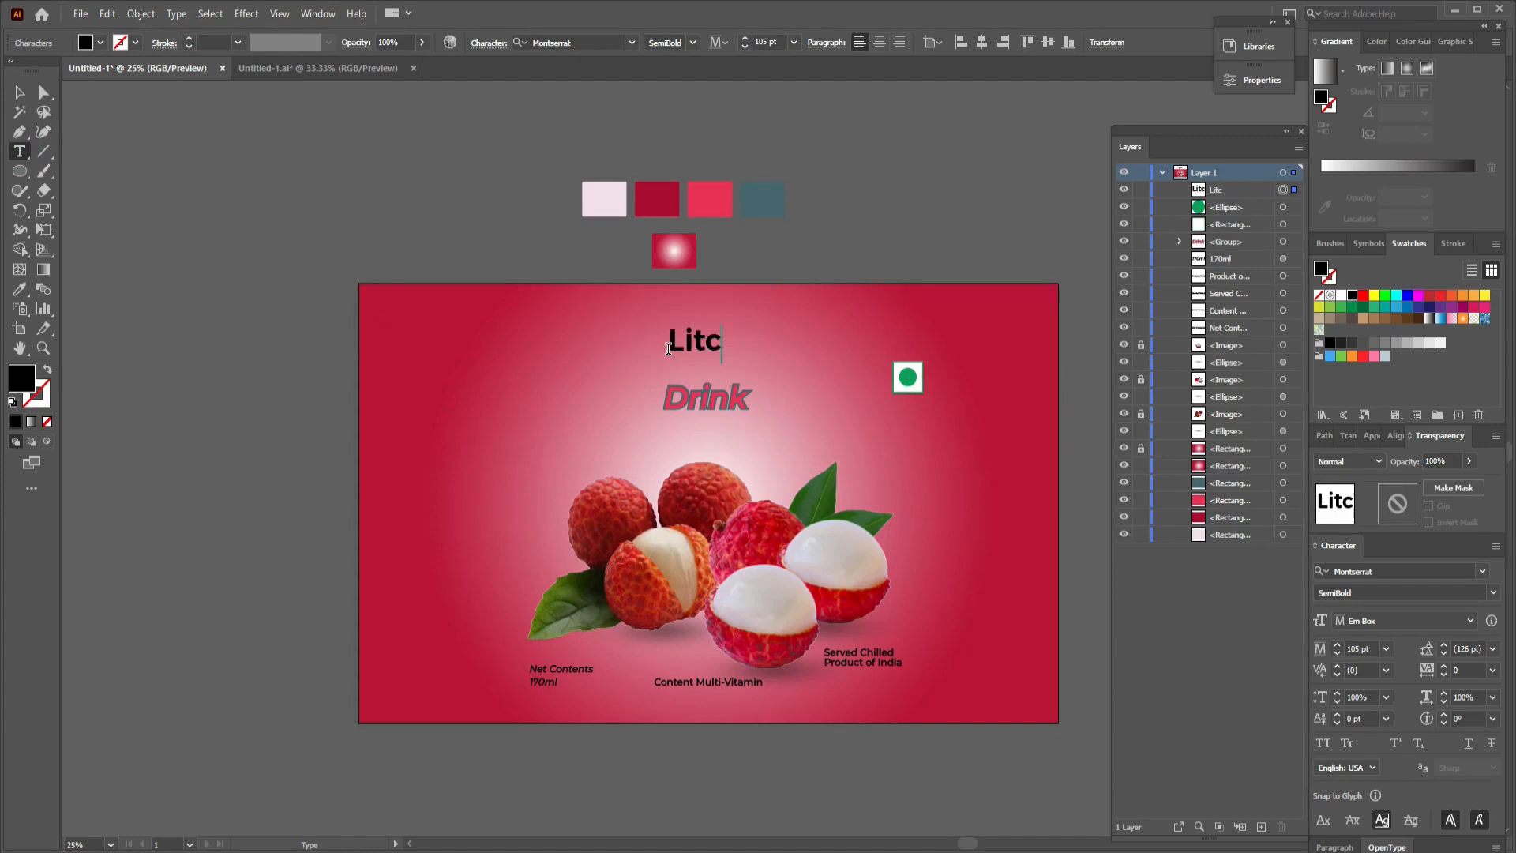
text(hi)
click(20, 91)
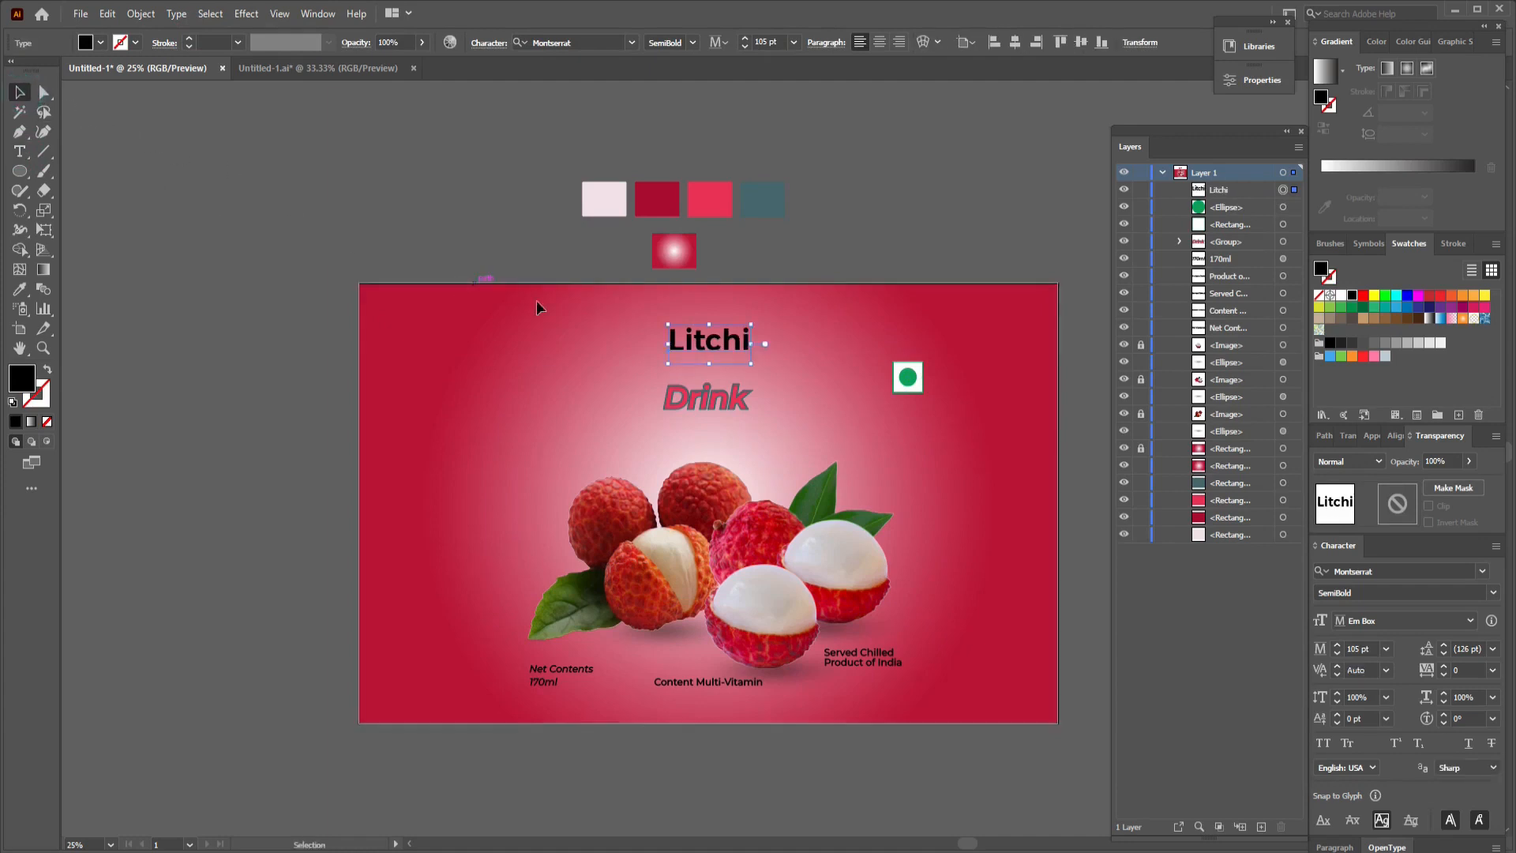
click(1016, 43)
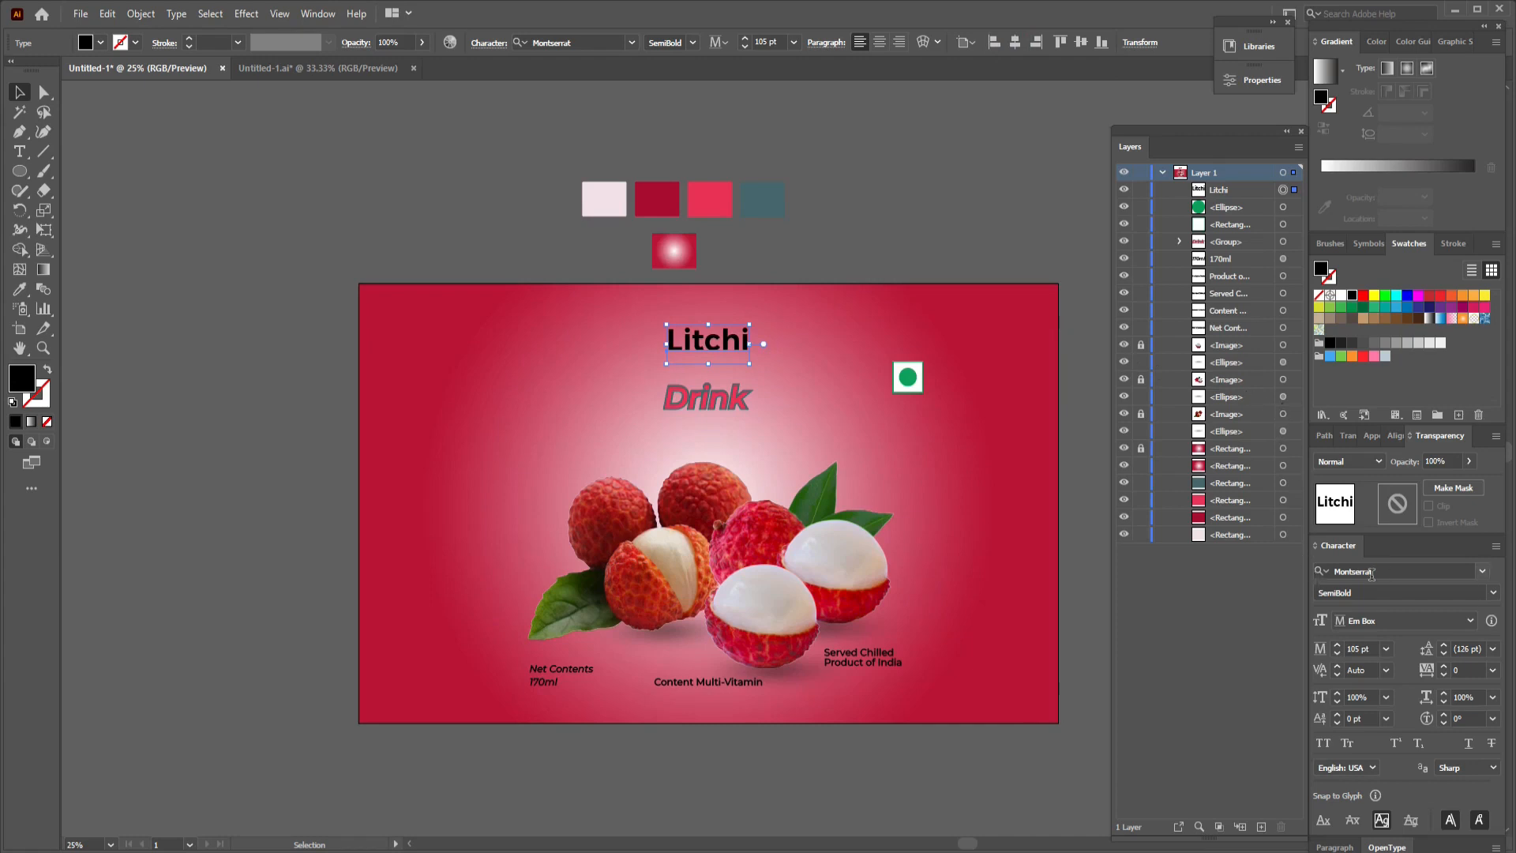
Step: Set the "Litchi" text in BelvedereRMU-Italic, enlarge it to about 259 pt and position it just above the "Drink" lettering
click(1371, 570)
click(1483, 571)
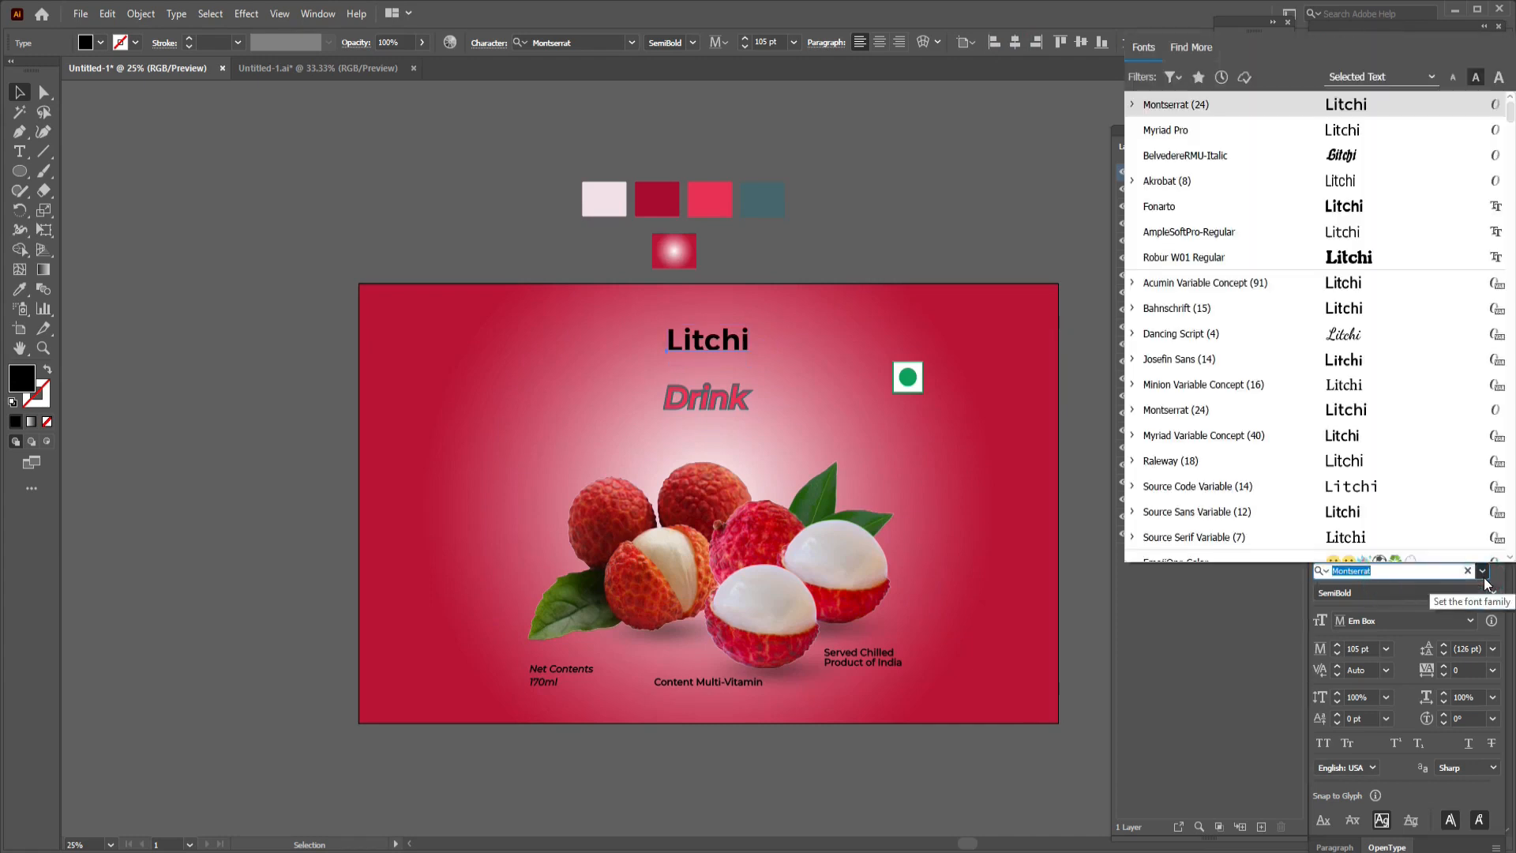
click(1343, 155)
drag(728, 324, 815, 315)
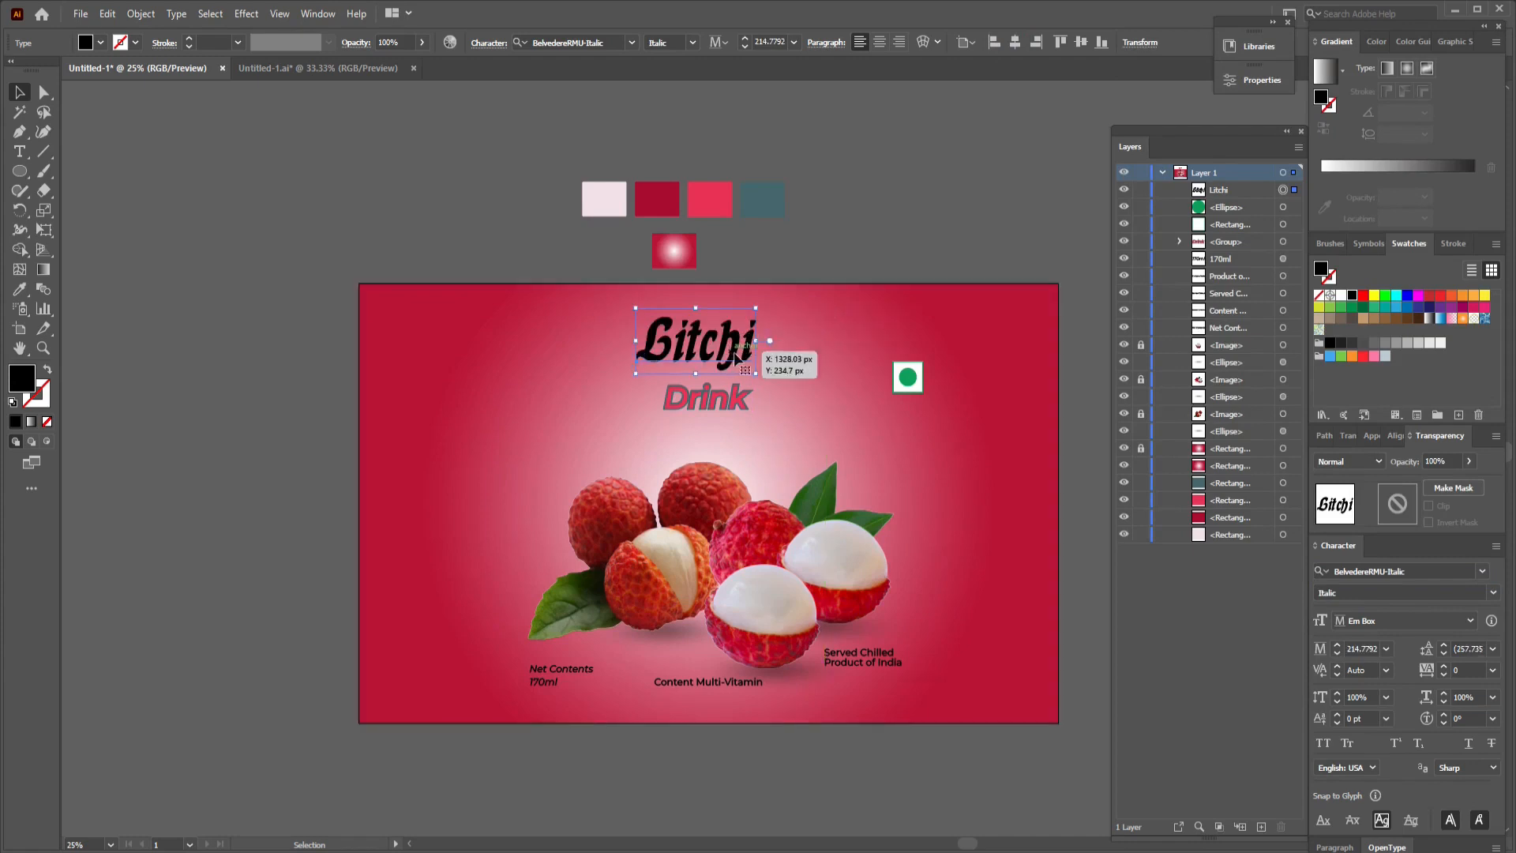
drag(730, 359, 746, 368)
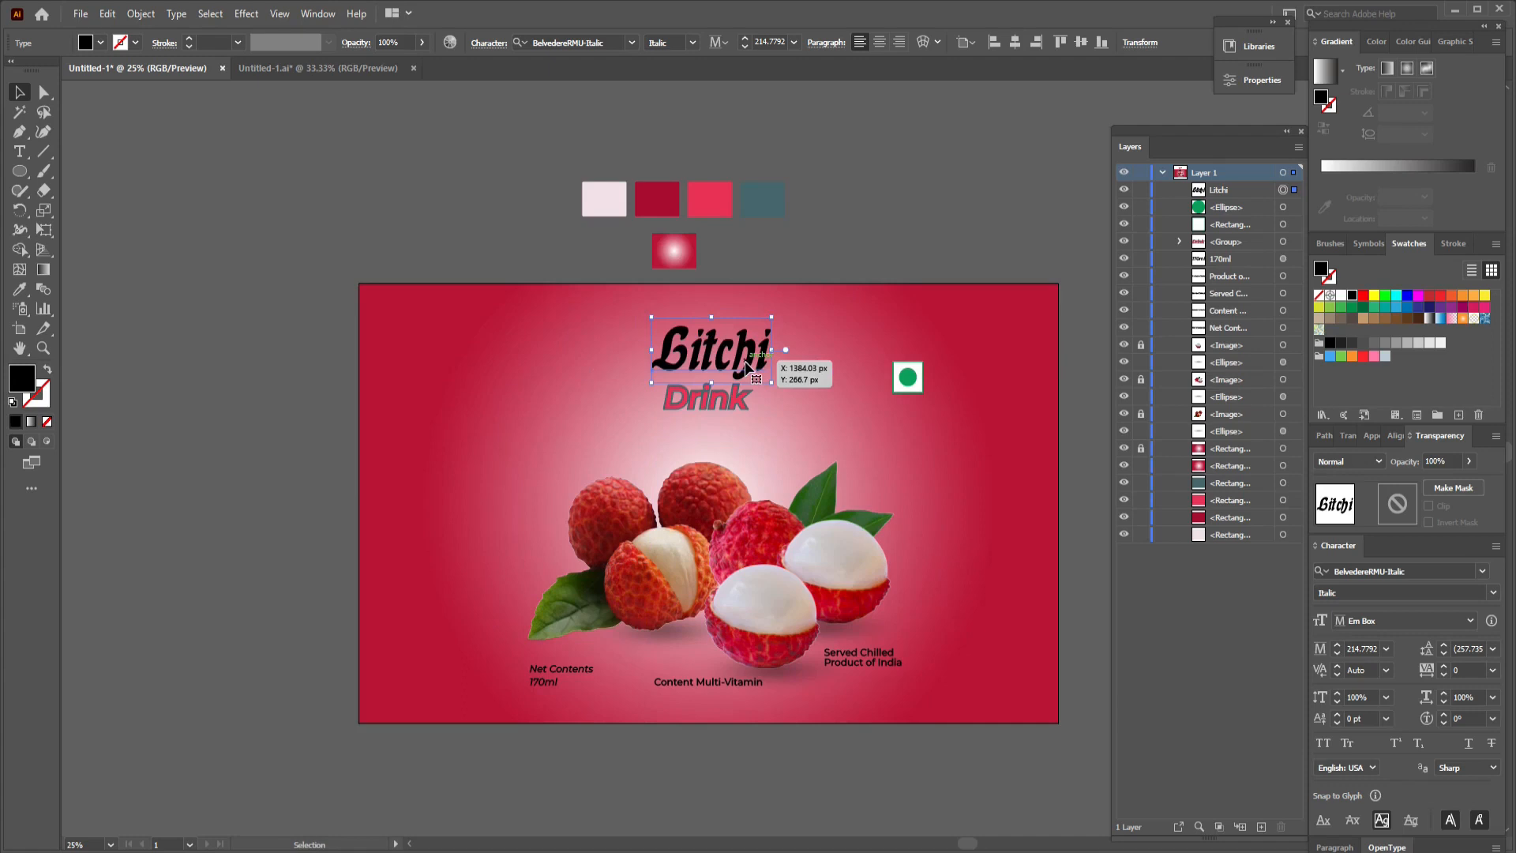
drag(772, 317, 788, 311)
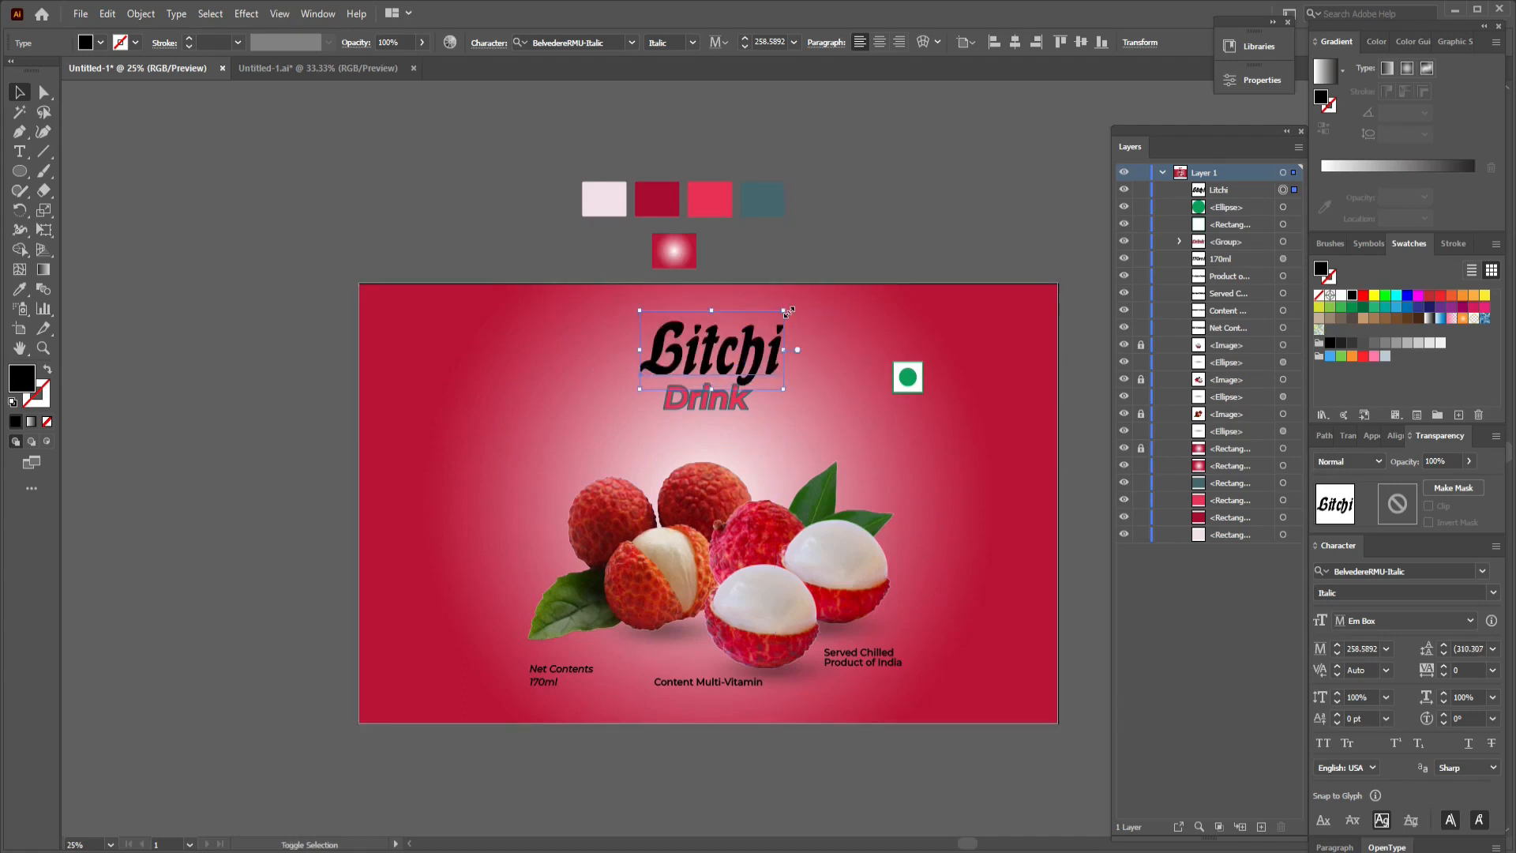
Step: Recolor the "Litchi" text with the pale pink palette color and convert it to outlines
click(20, 290)
click(614, 198)
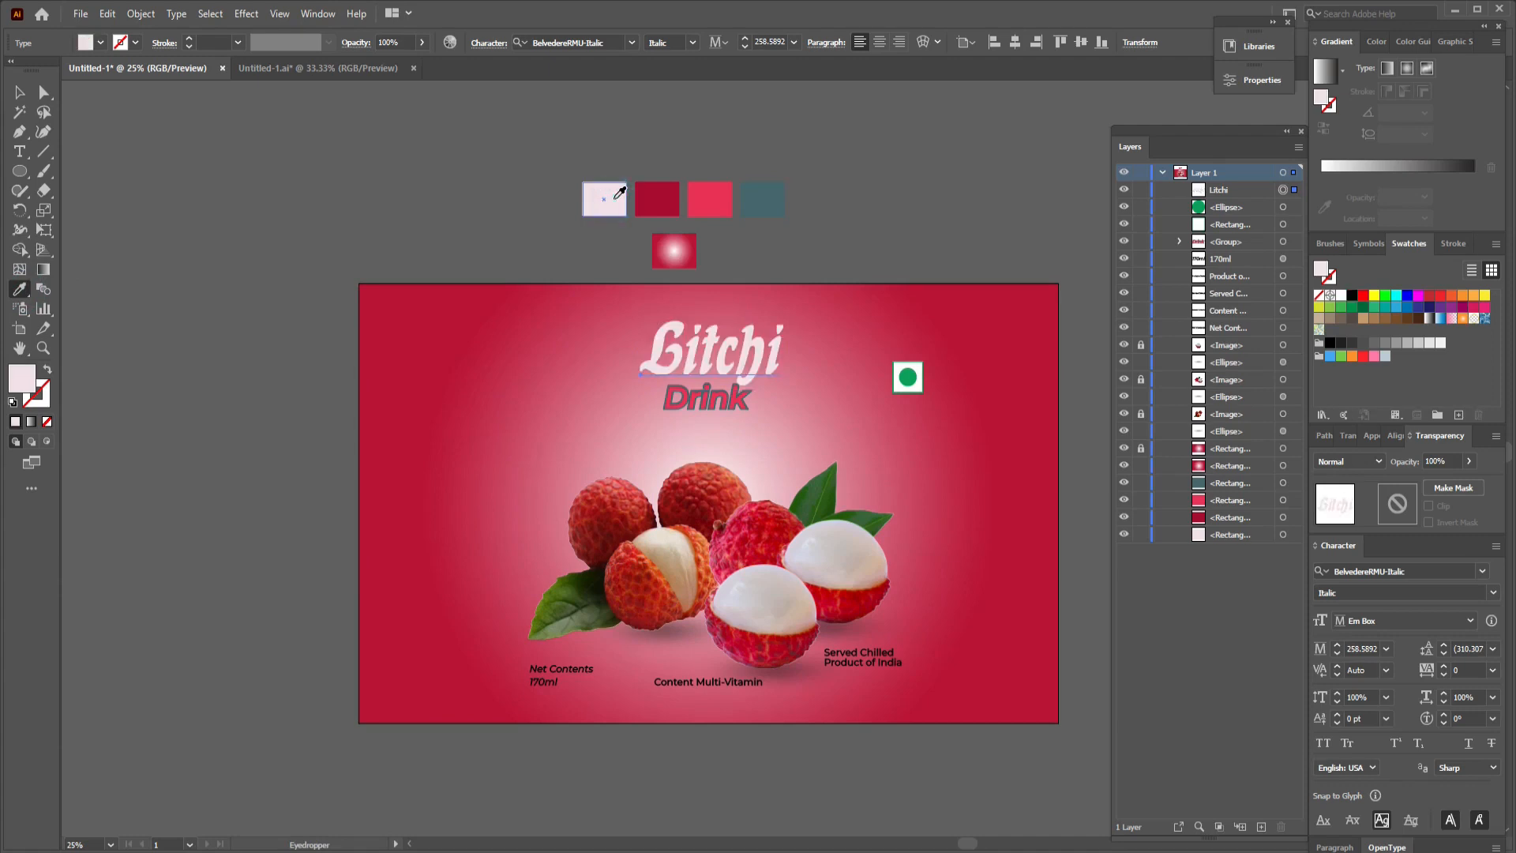
click(20, 92)
right_click(711, 347)
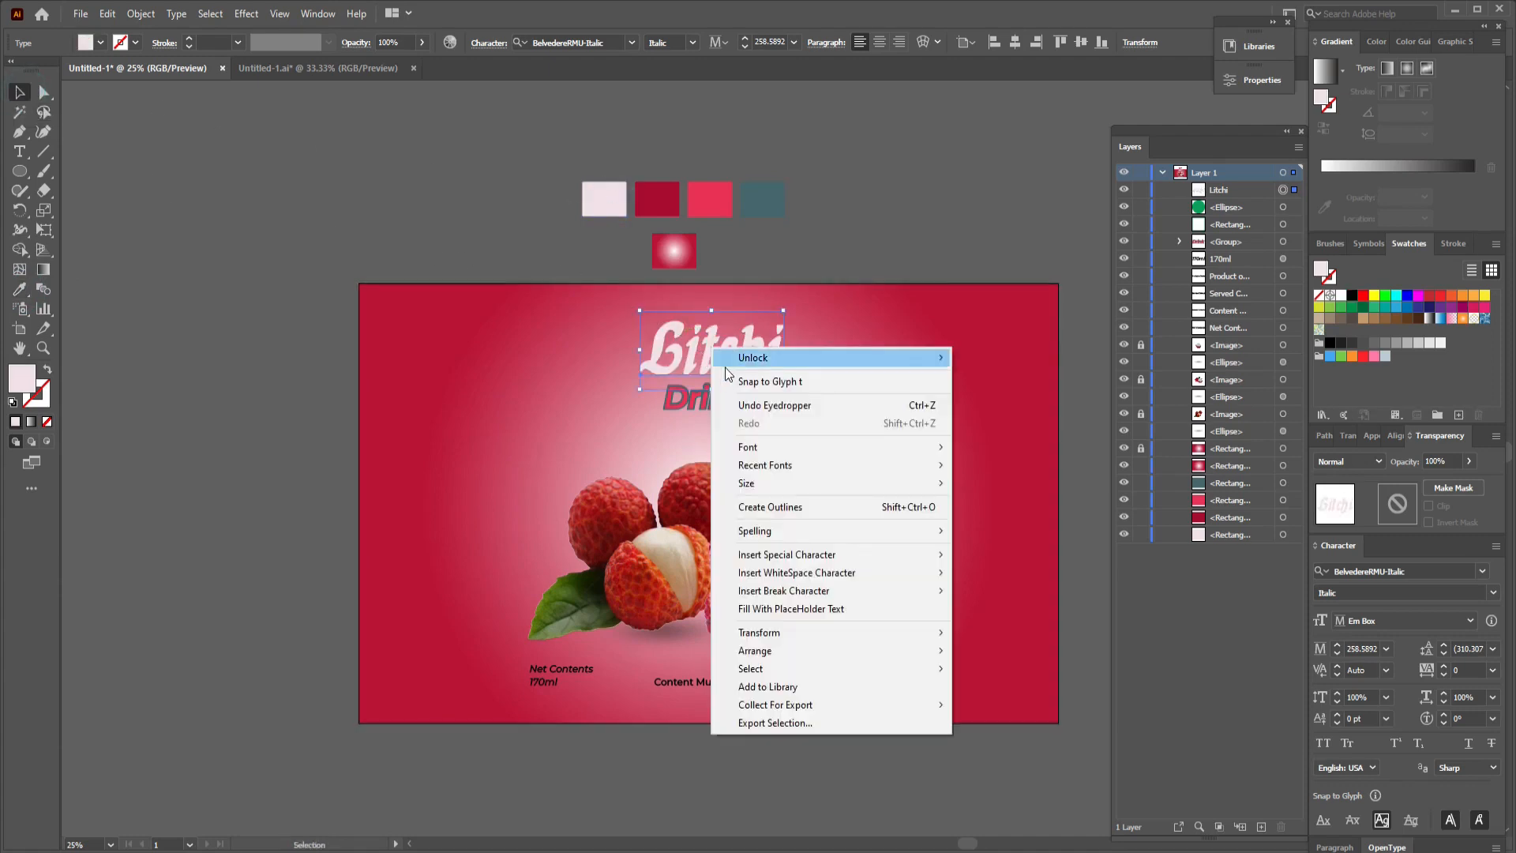
click(770, 507)
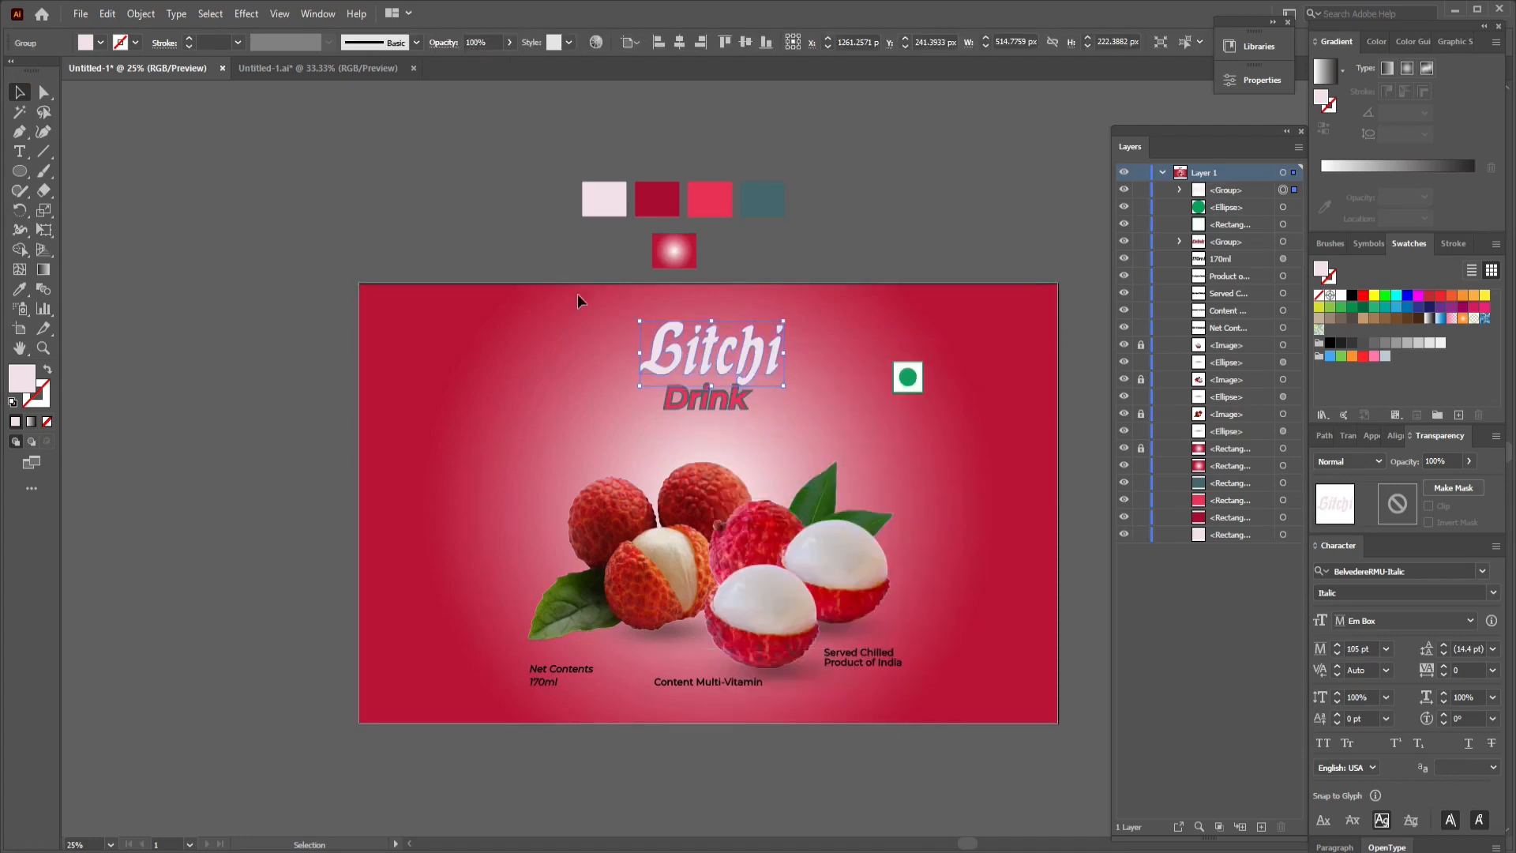
Step: Offset the "Litchi" outlines by 10 px and fill the offset shapes with the dark crimson palette color
click(141, 14)
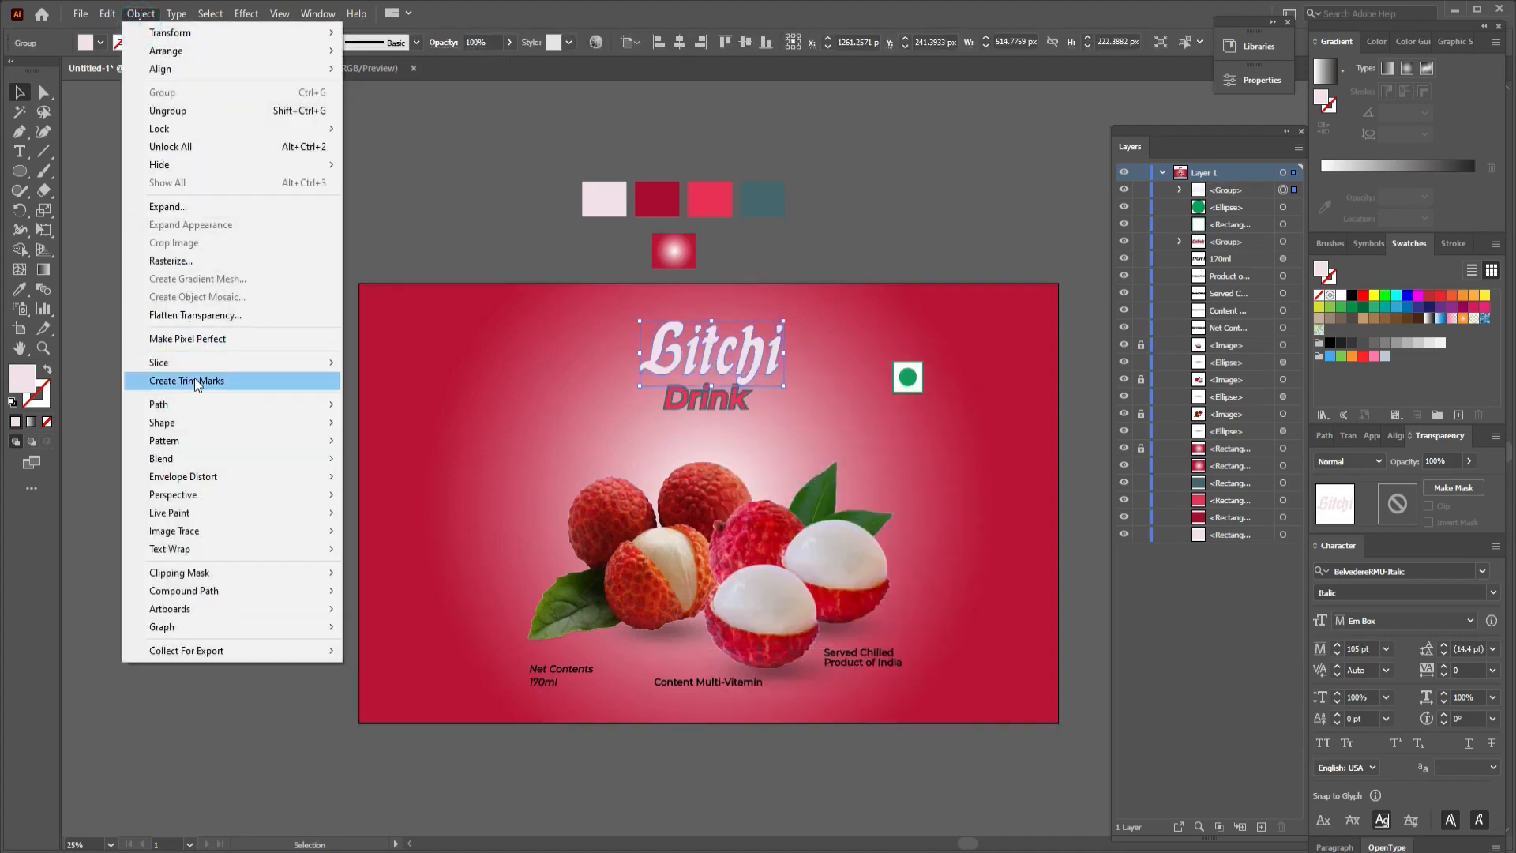
mouse_move(197, 403)
click(407, 465)
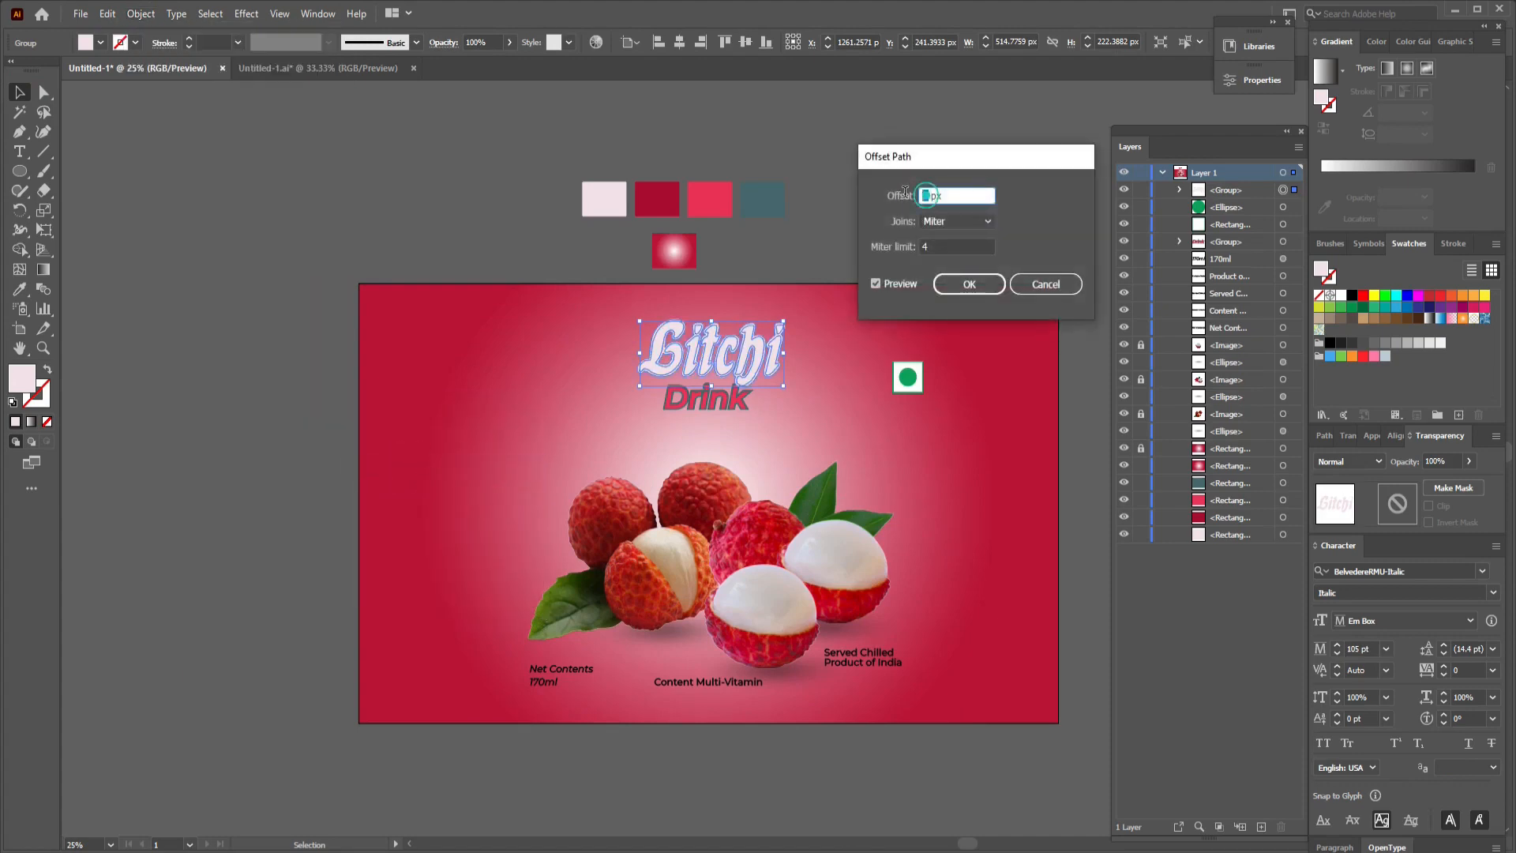
text(10)
click(975, 286)
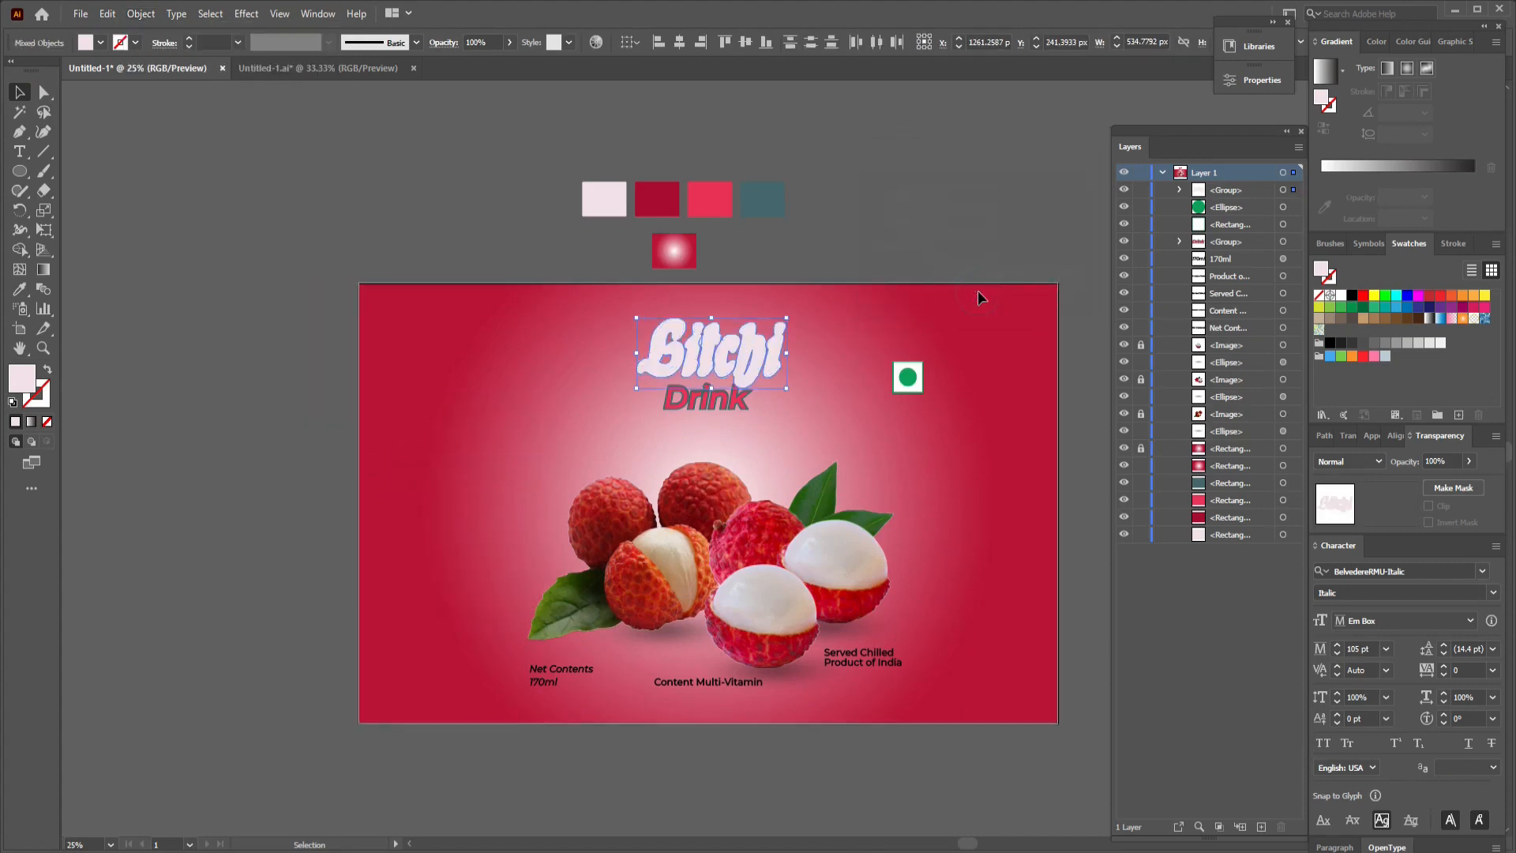
click(20, 288)
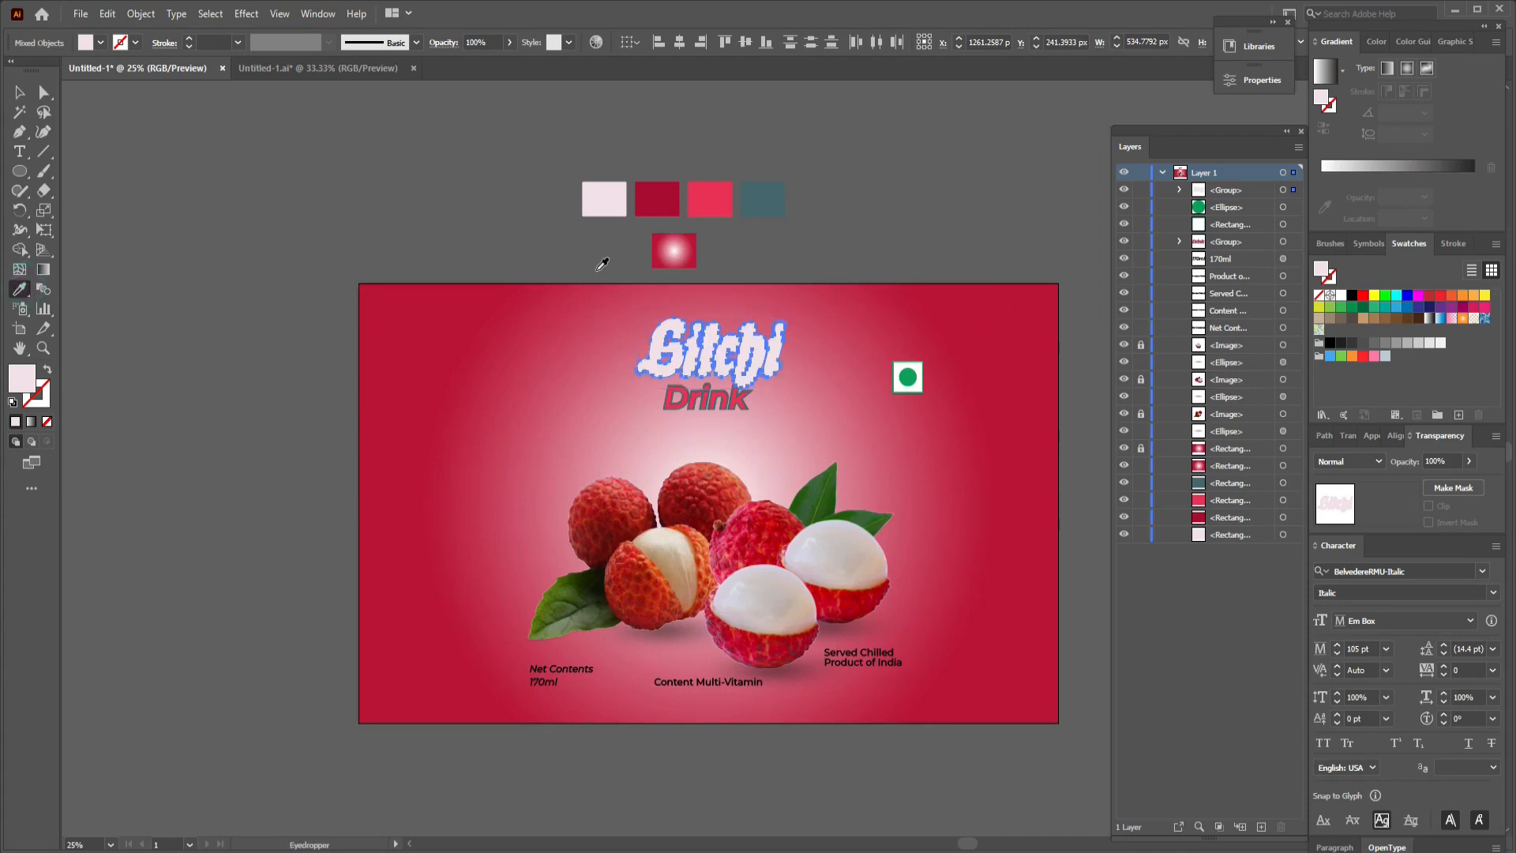
click(667, 198)
key(v)
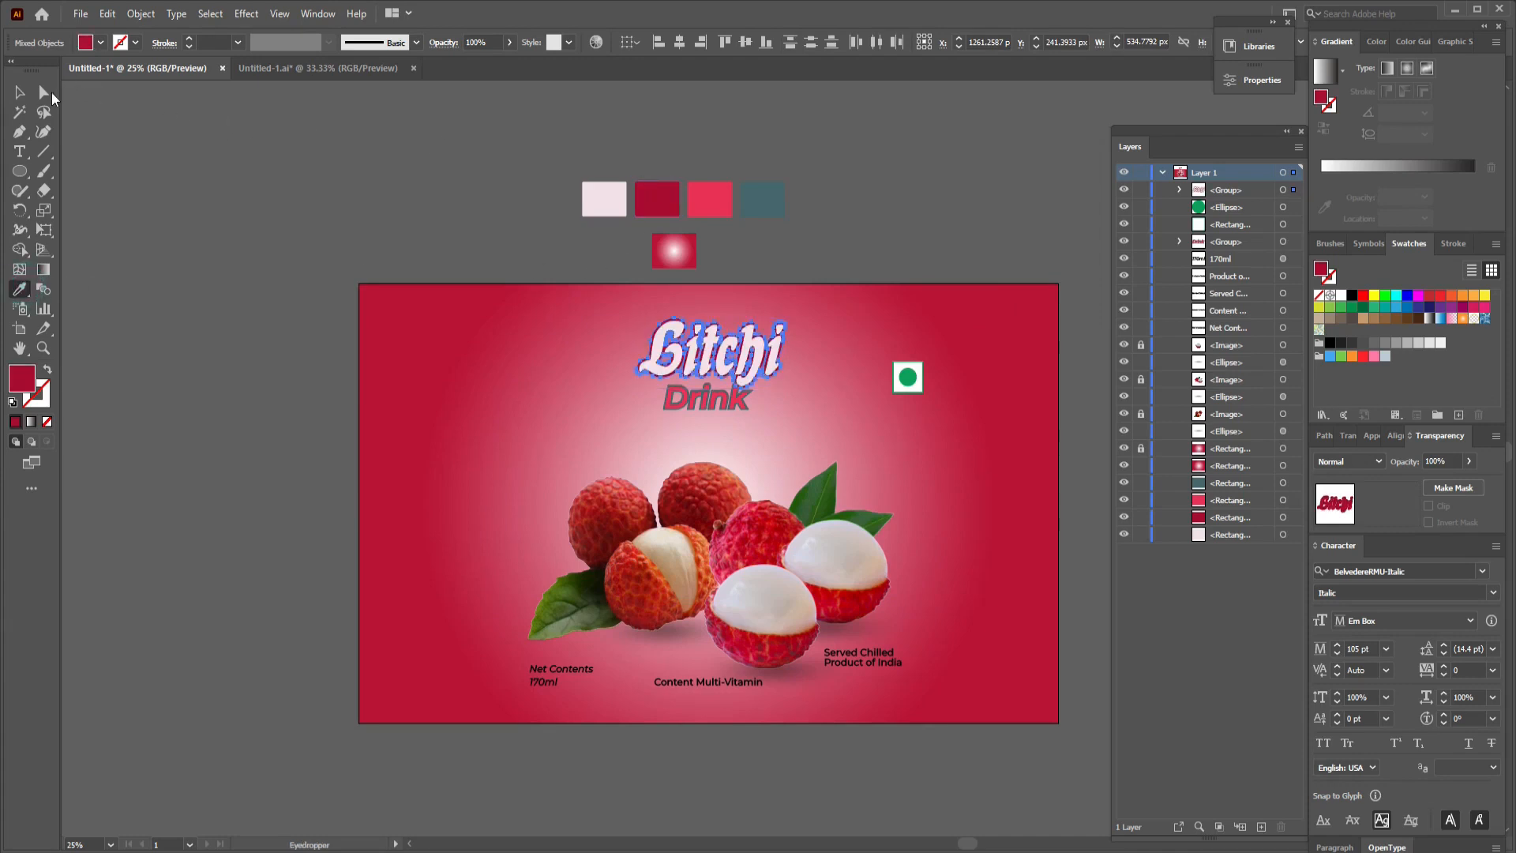
Step: Enlarge the "Litchi" title to about 750 px wide with "Drink" moved slightly lower, and switch to the Untitled-1.ai document
click(774, 365)
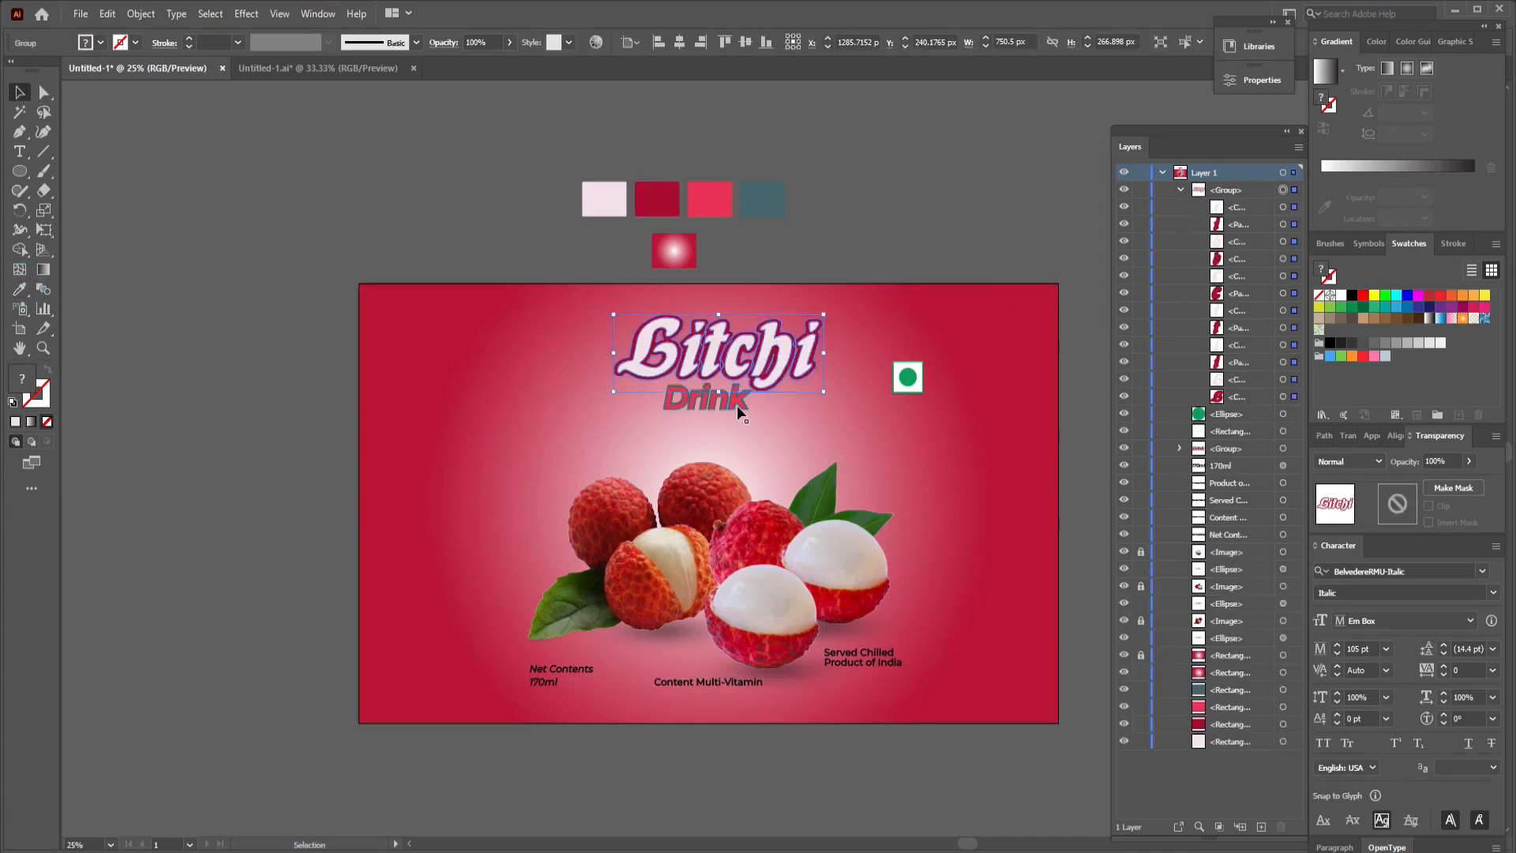
drag(738, 397, 741, 407)
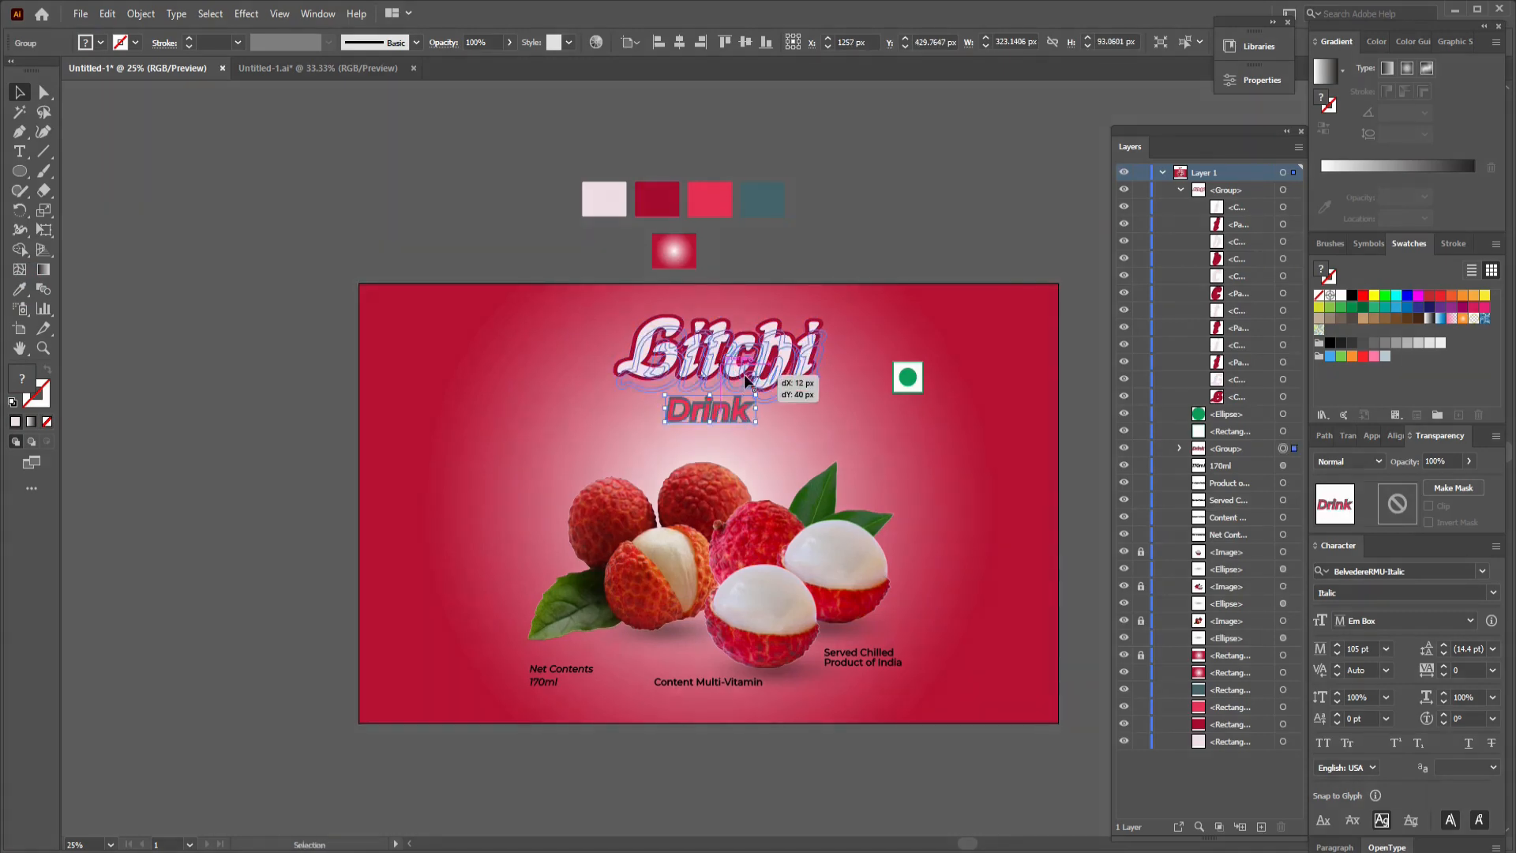
click(317, 67)
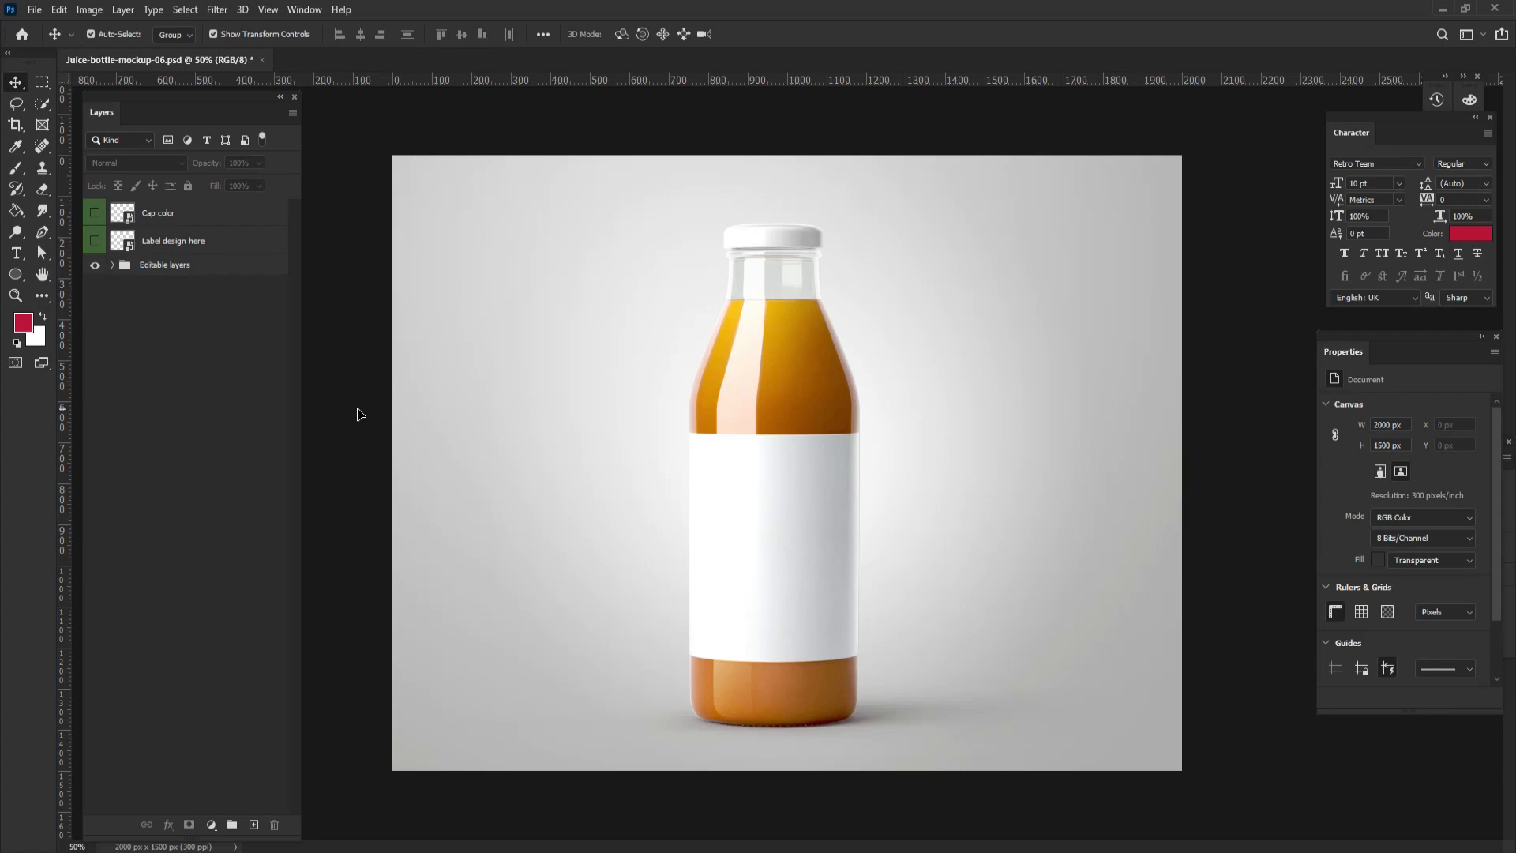
Step: In the Photoshop juice bottle mockup, place the Untitled-1 label artwork in the "Label design here" smart object, then save and close it
click(113, 265)
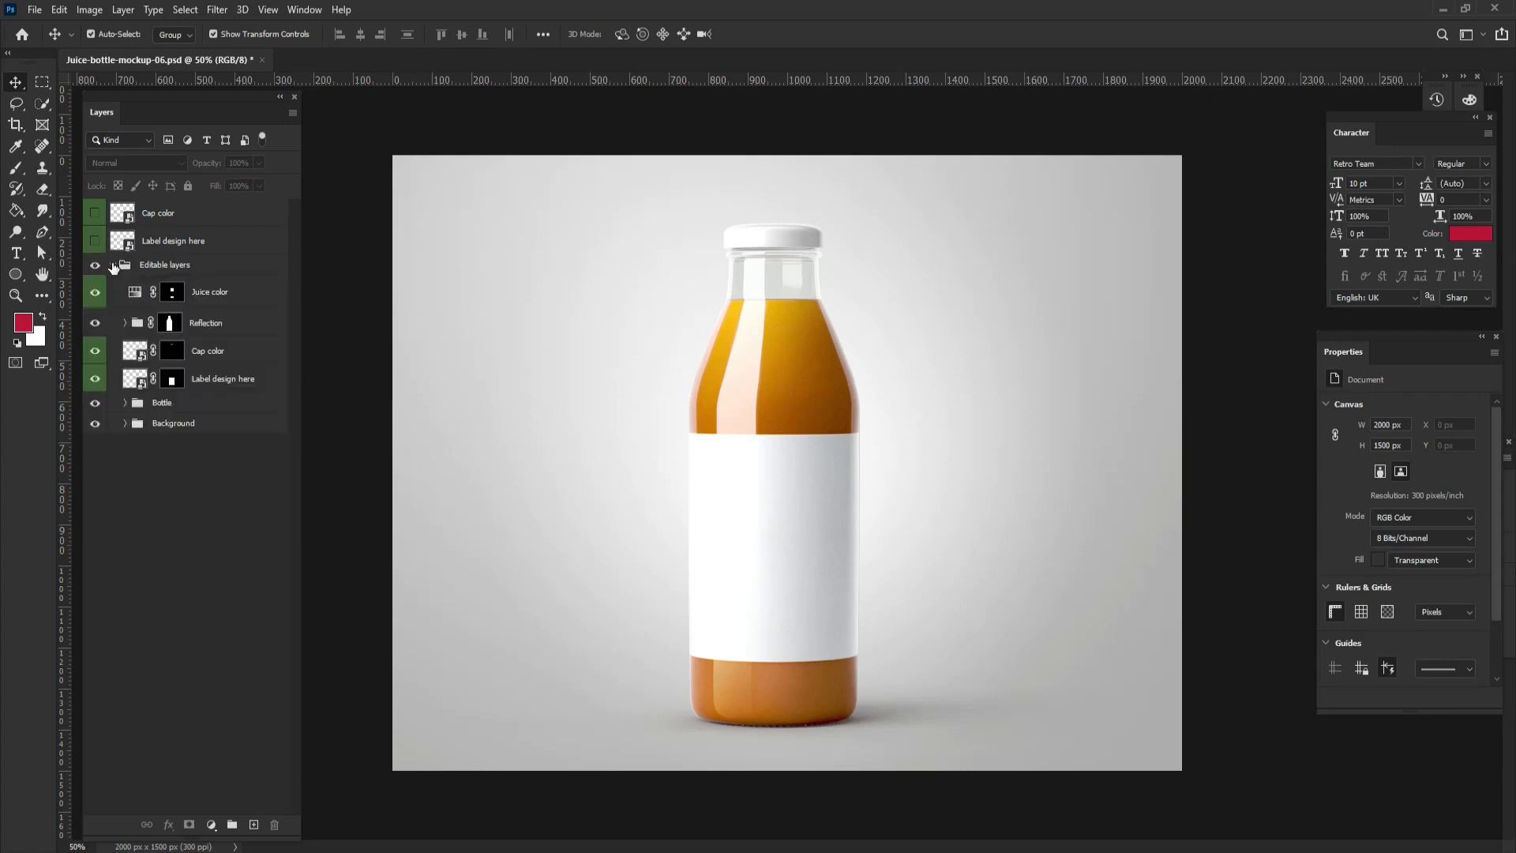
click(125, 323)
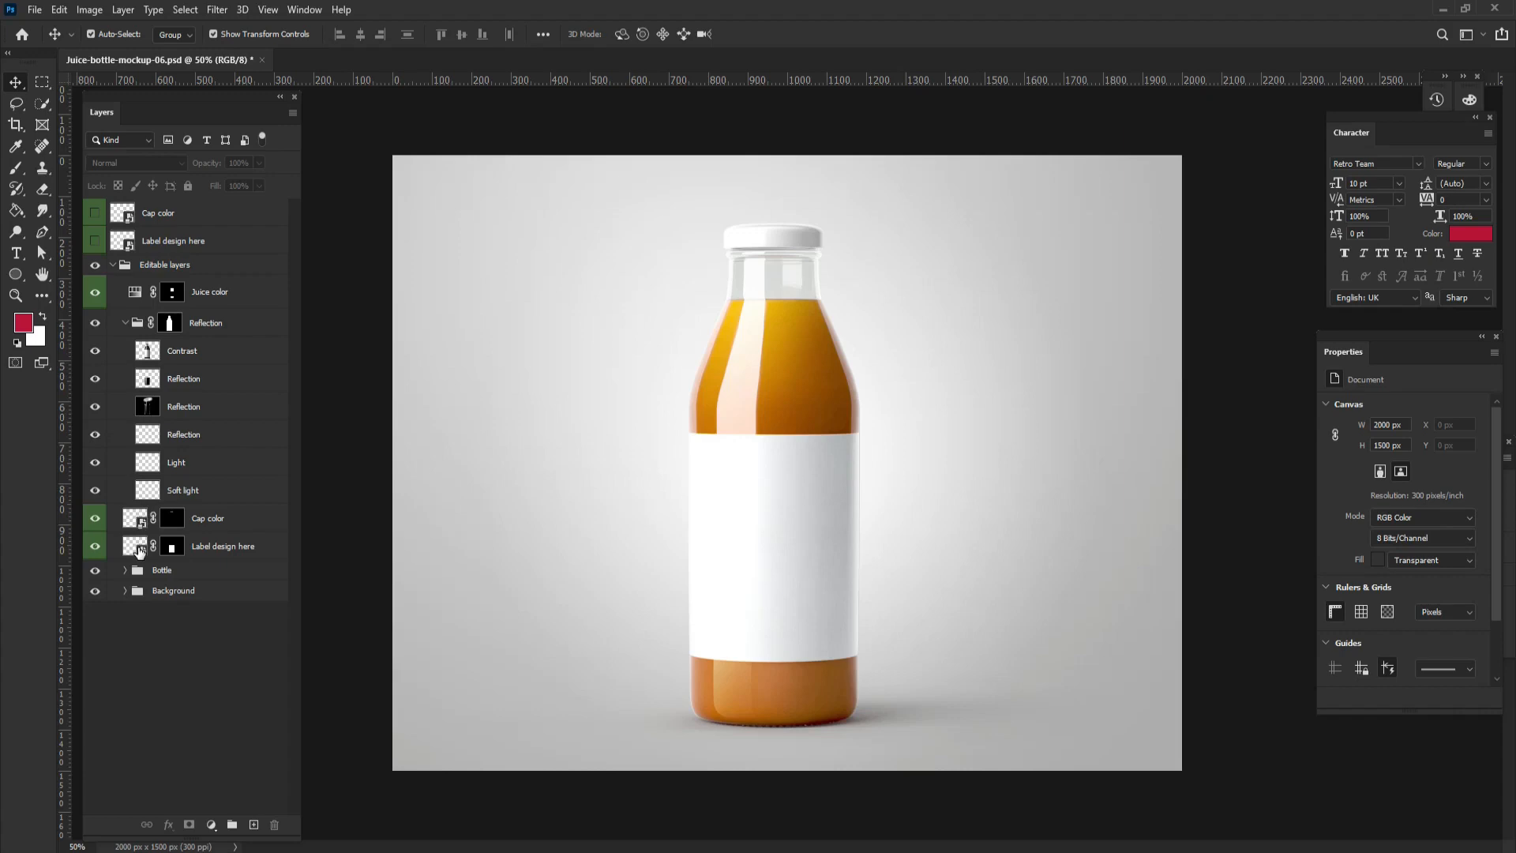
double_click(138, 550)
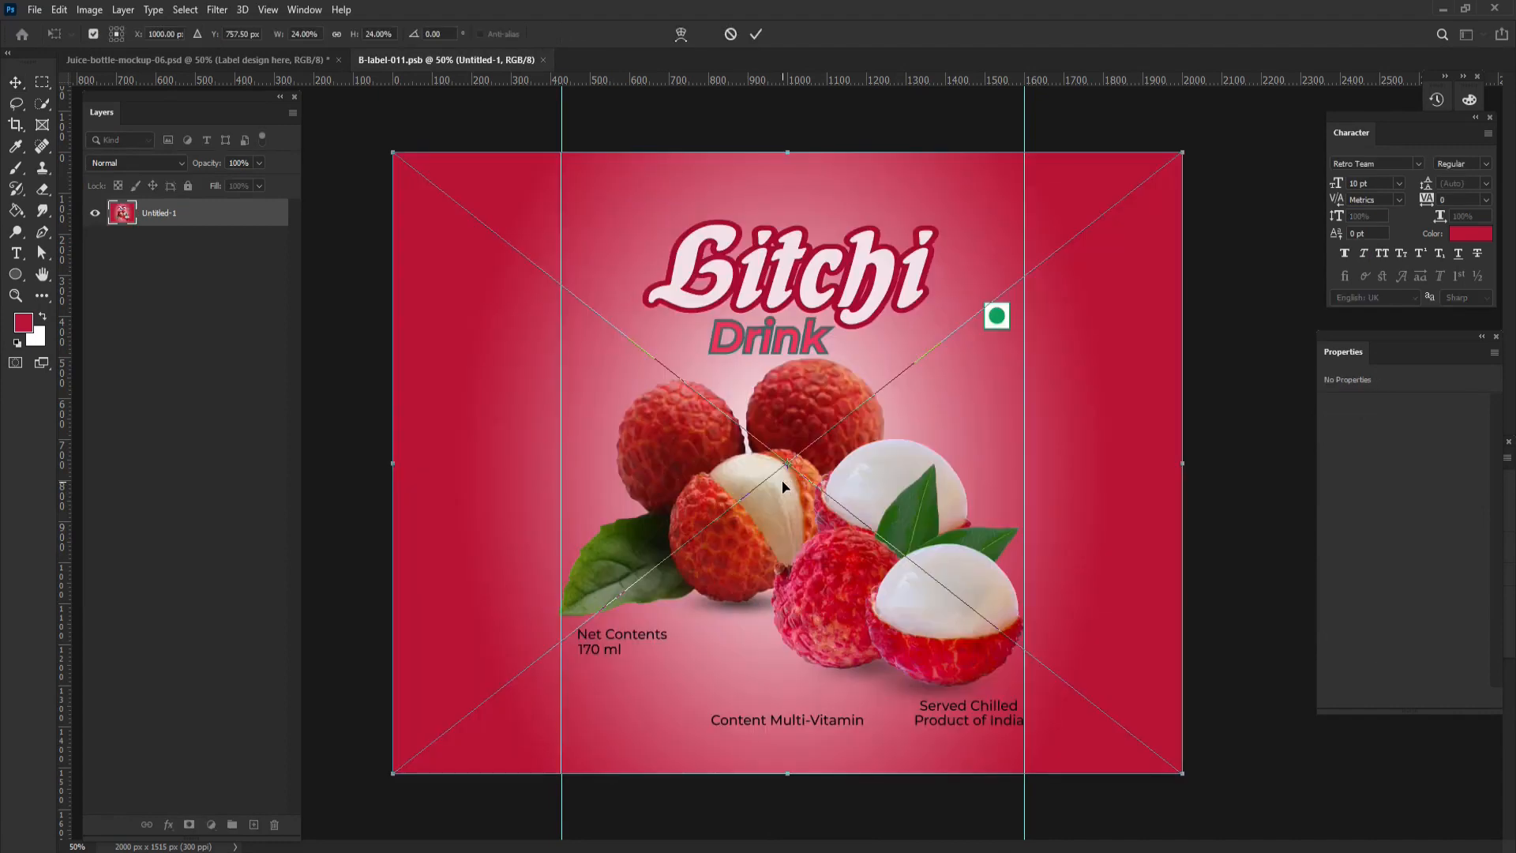
click(758, 34)
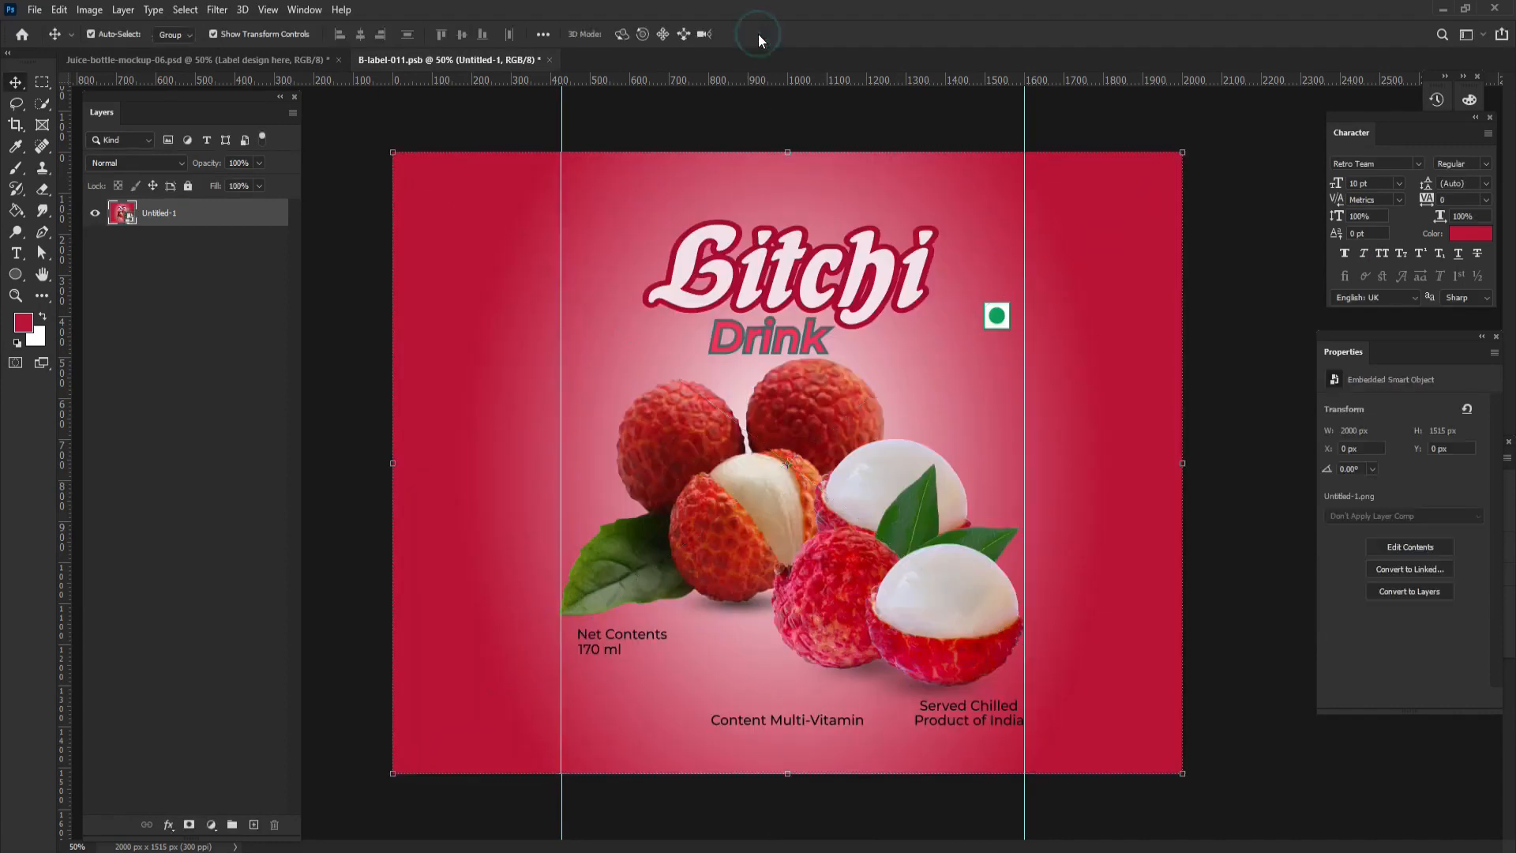
click(34, 9)
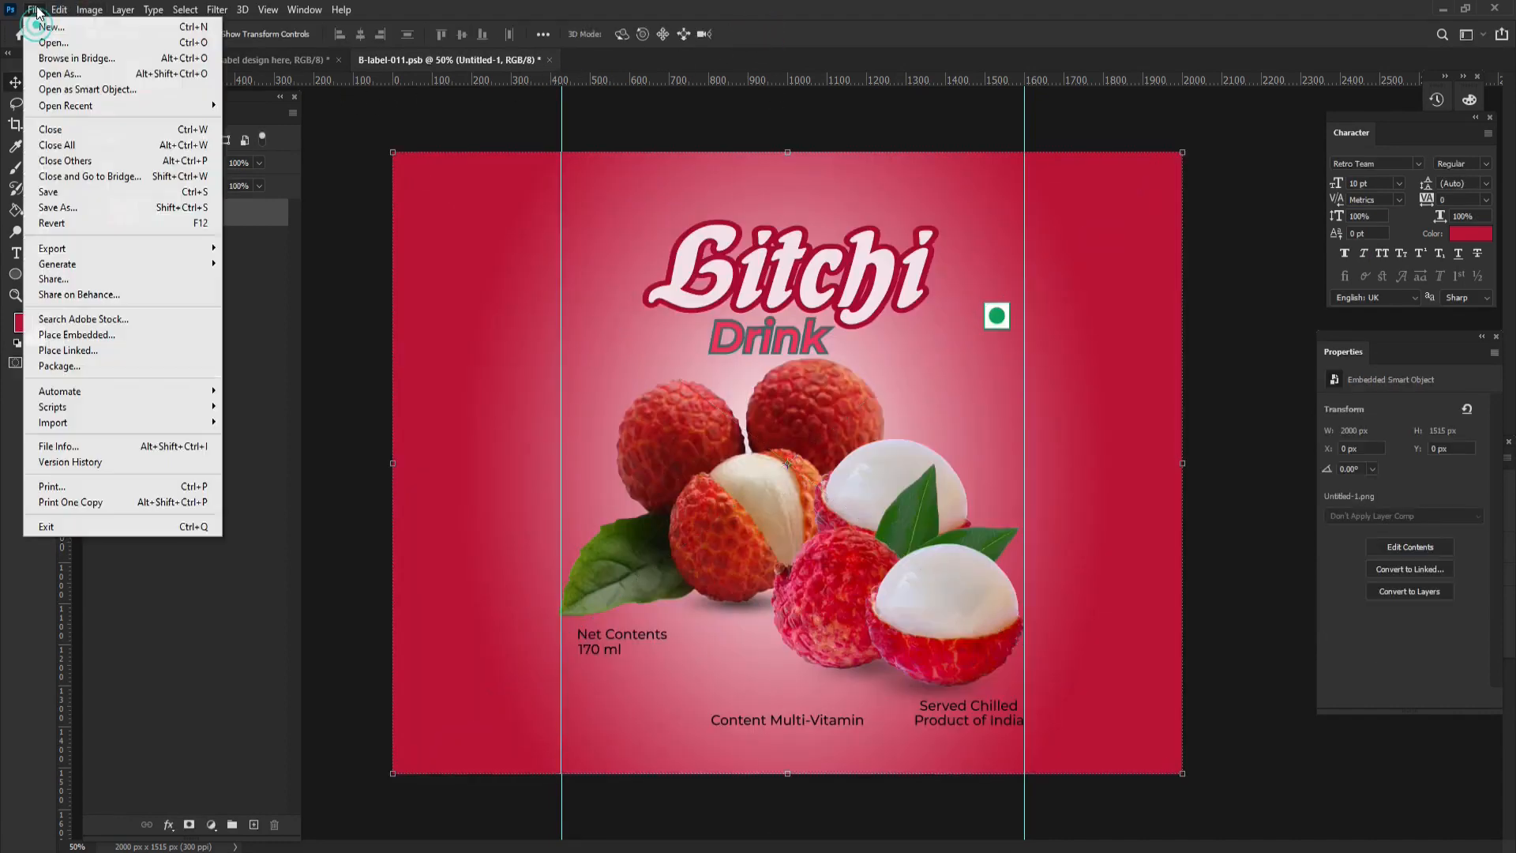
click(55, 192)
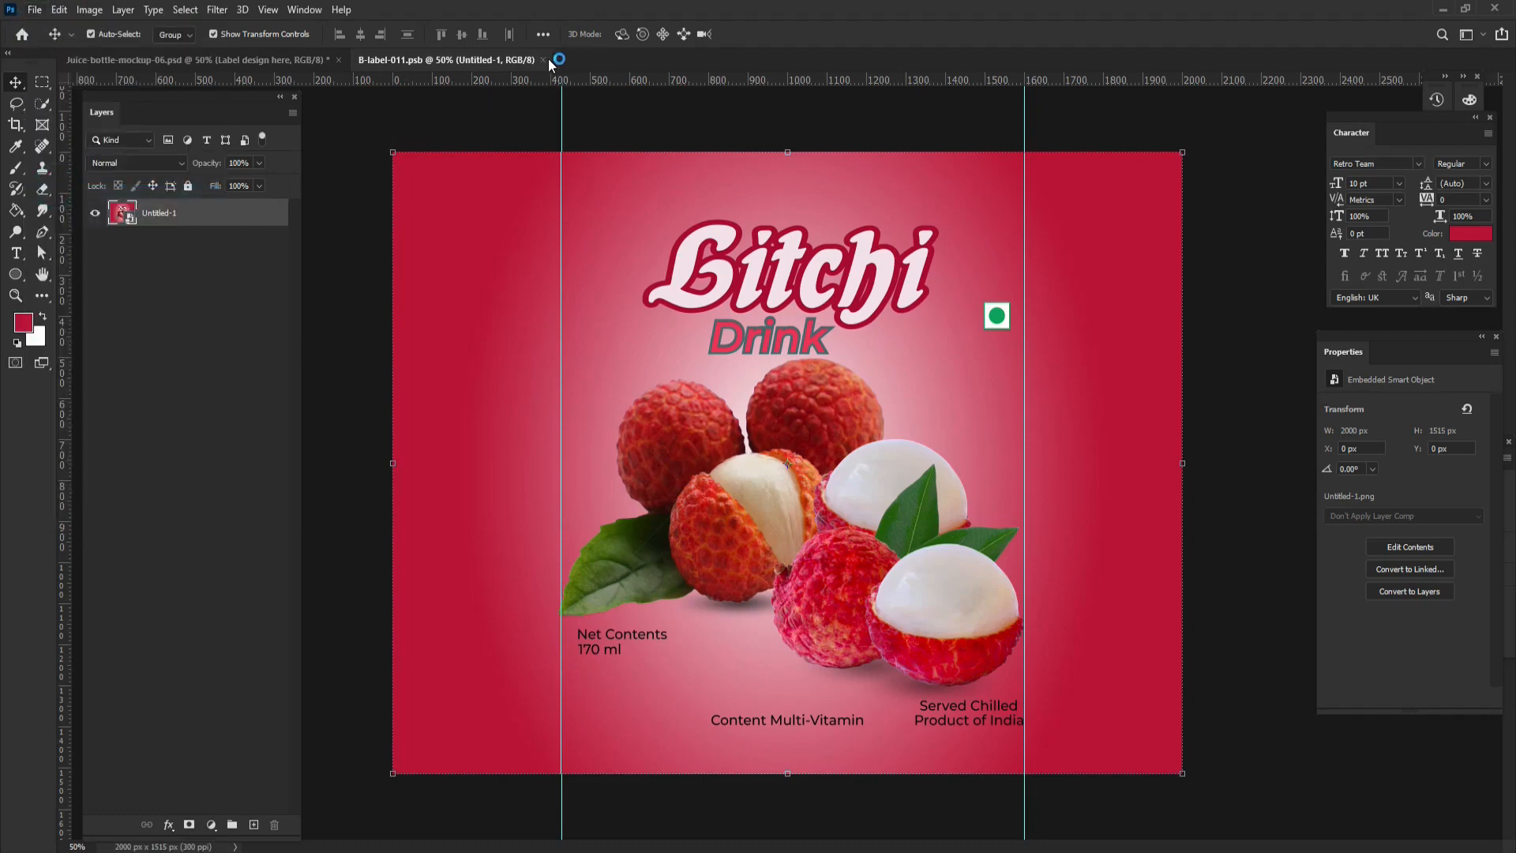
click(543, 59)
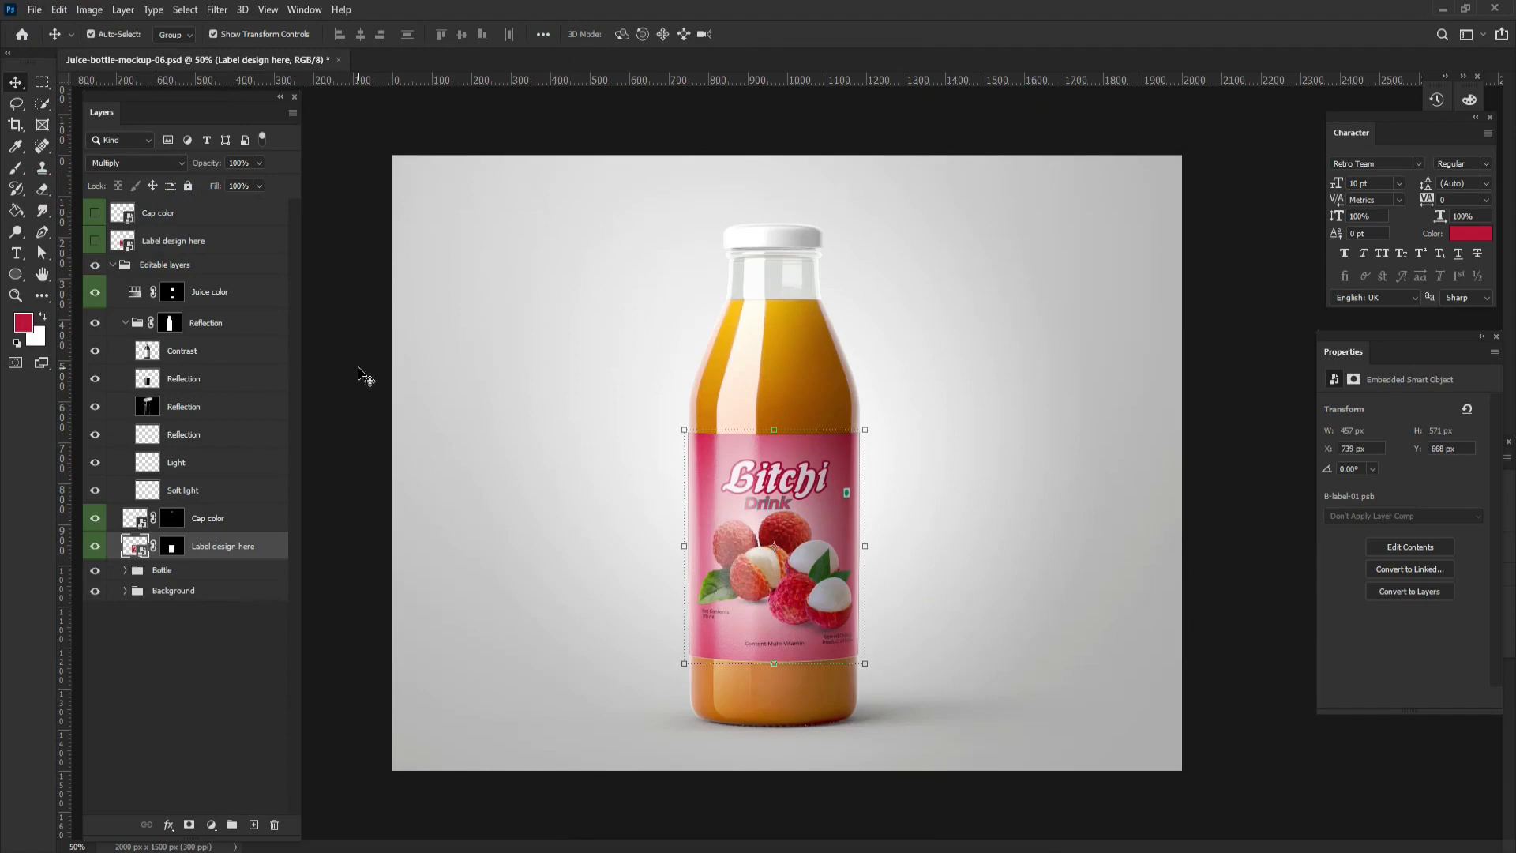
Step: Fill the layer in the mockup's "Cap color" smart object with crimson #ba0b32, then save and close it
click(137, 520)
double_click(137, 519)
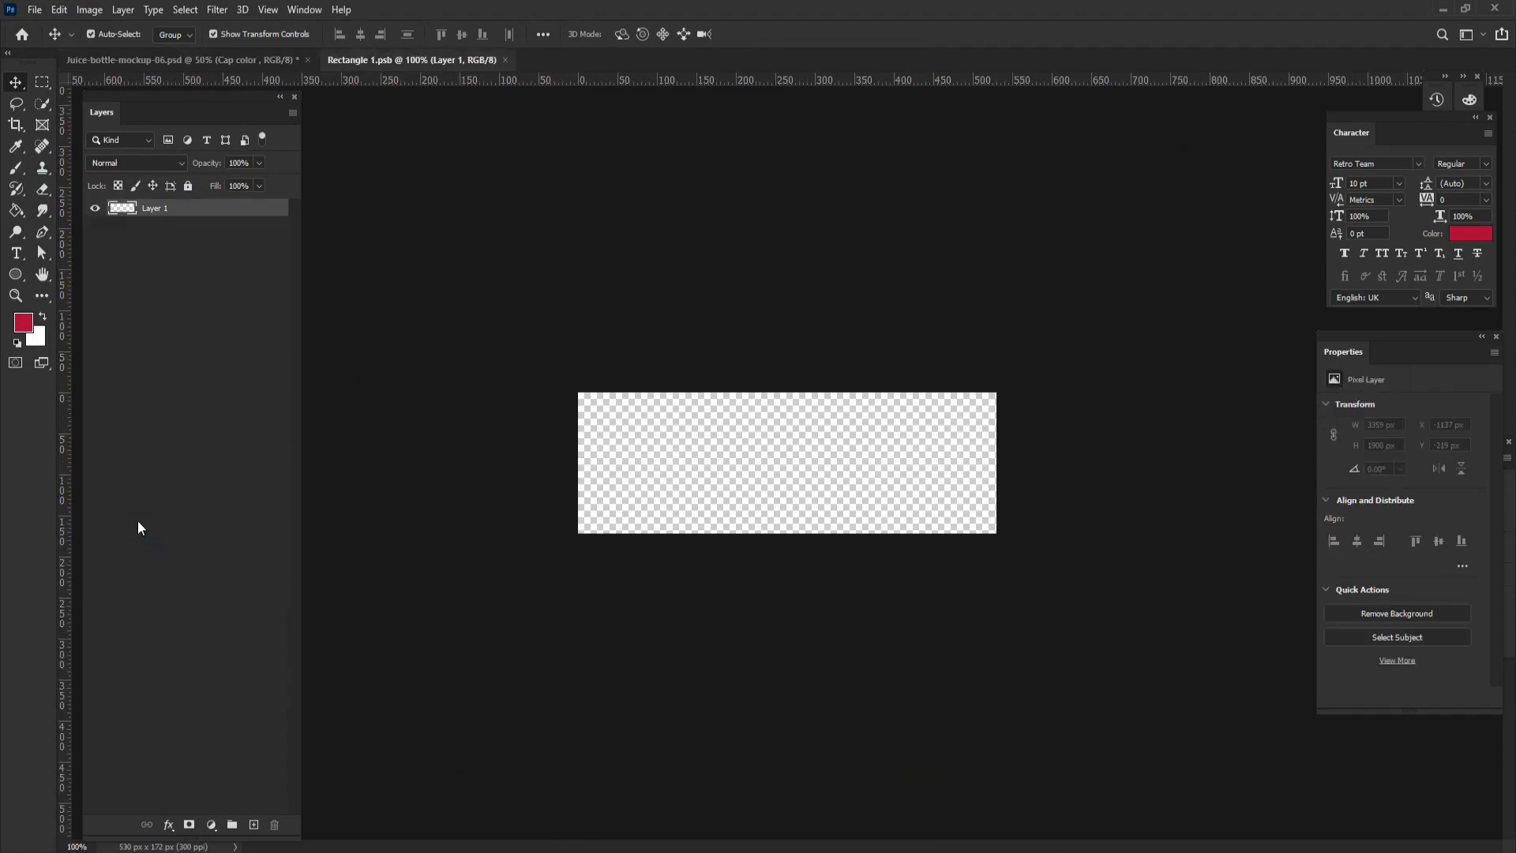
click(25, 323)
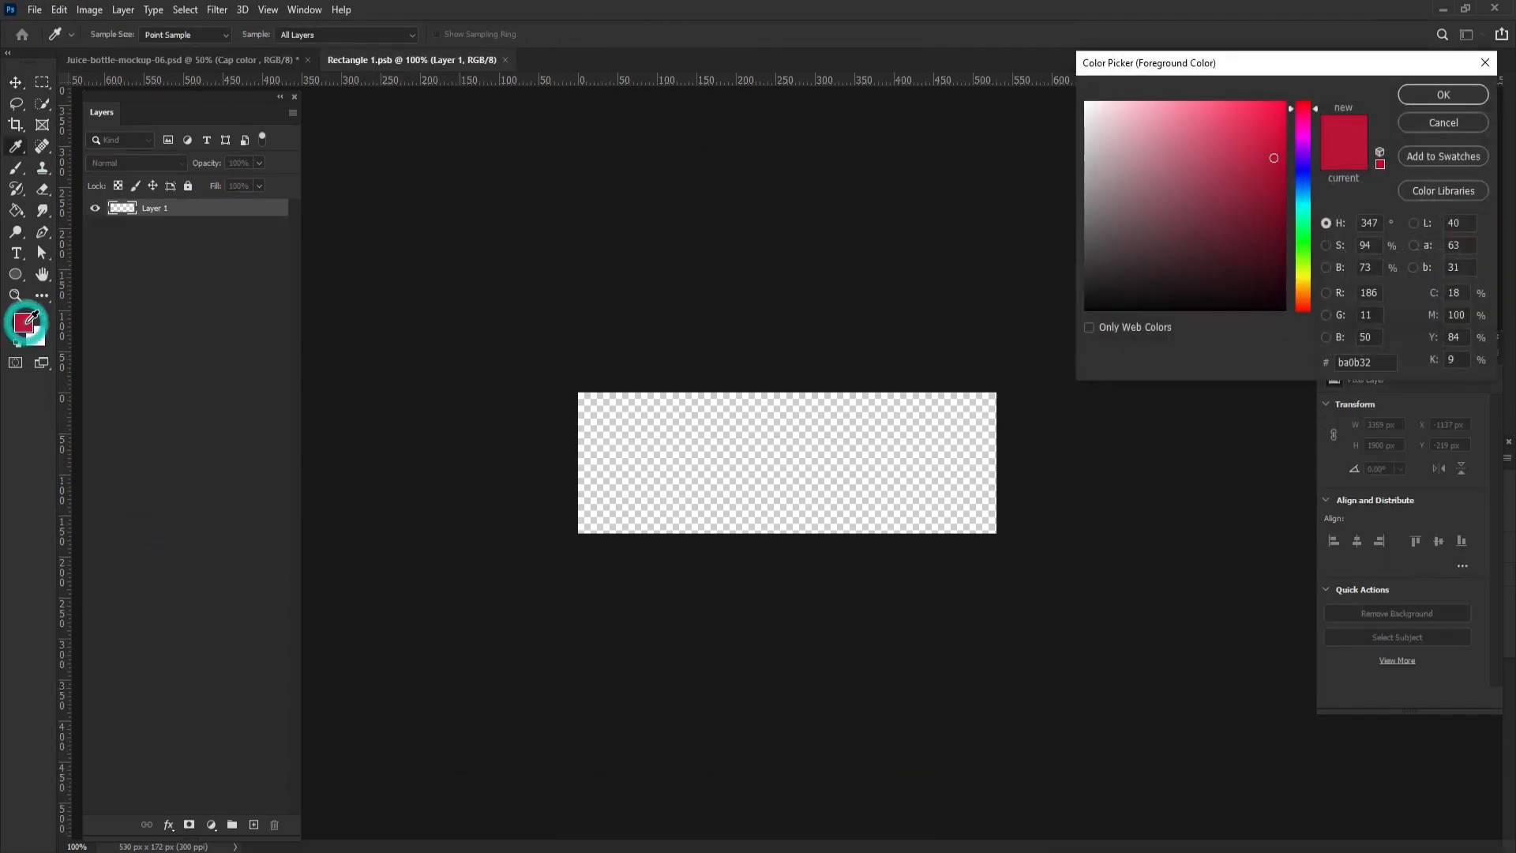
drag(1268, 68, 798, 59)
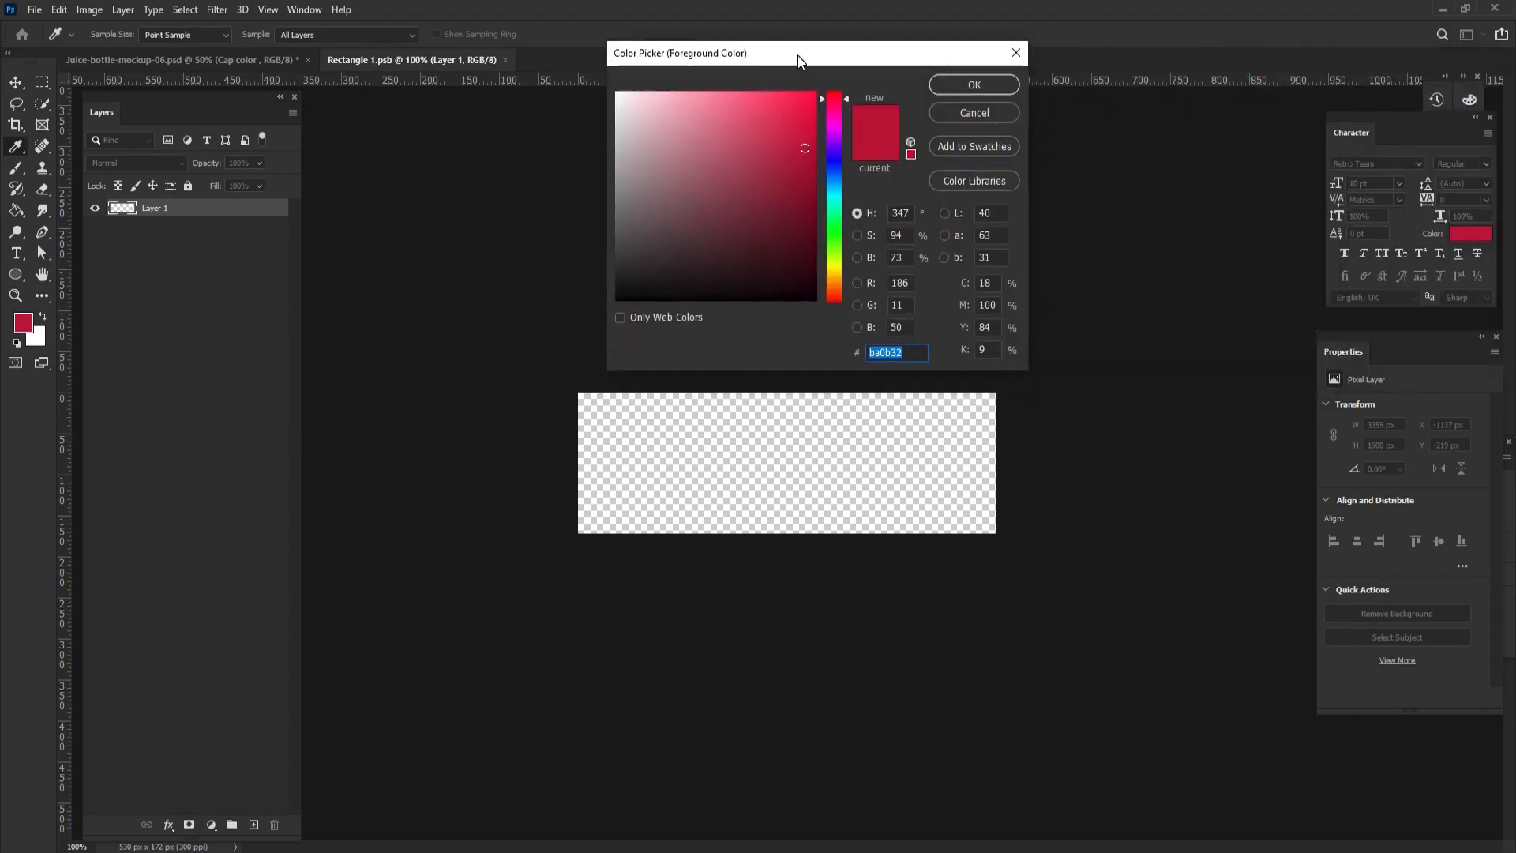
click(947, 82)
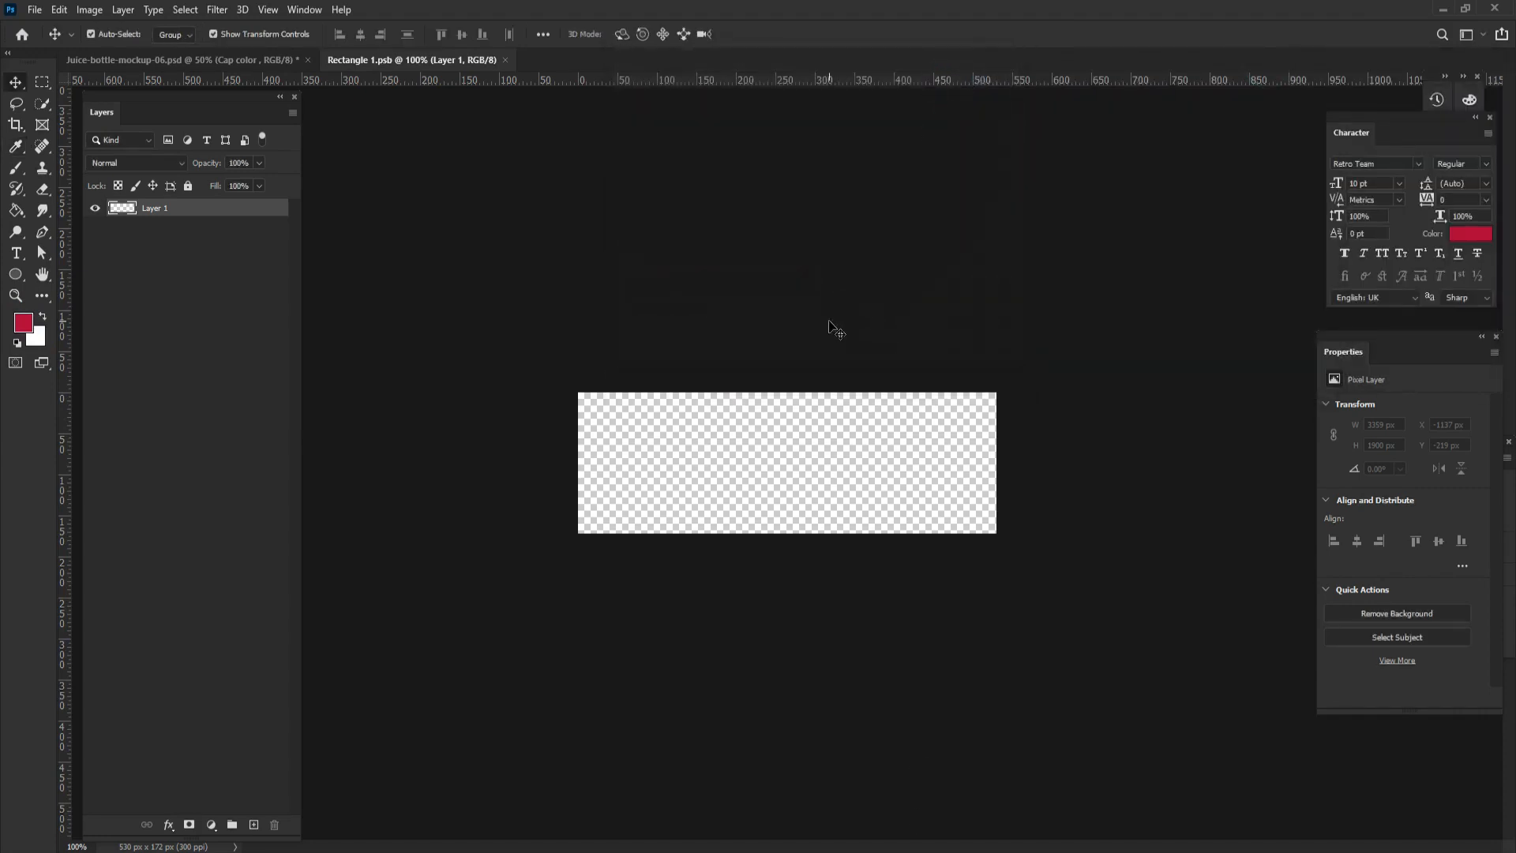
key(alt+BackSpace)
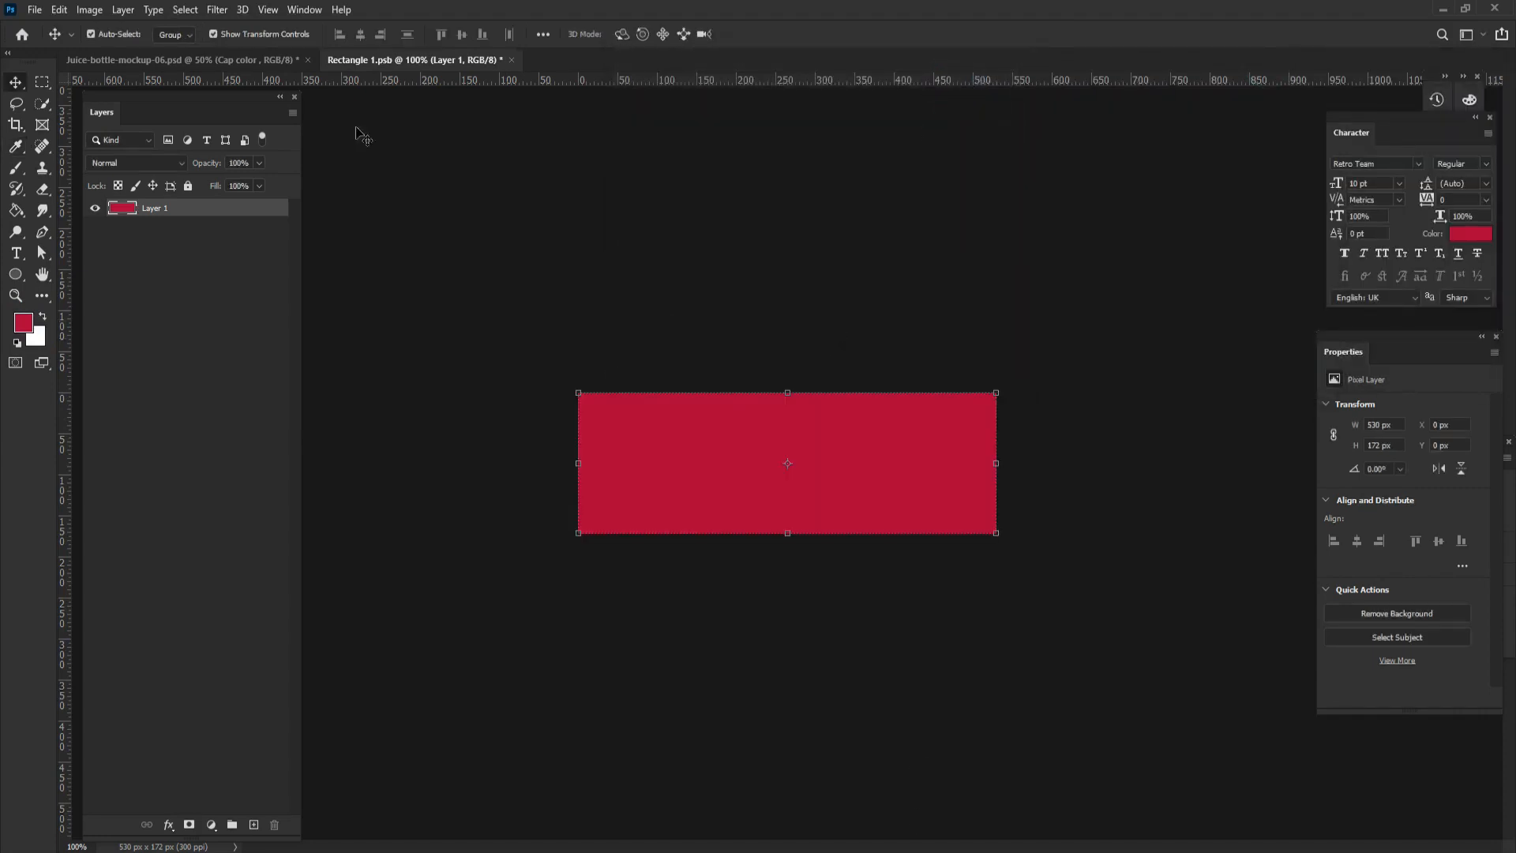
click(34, 9)
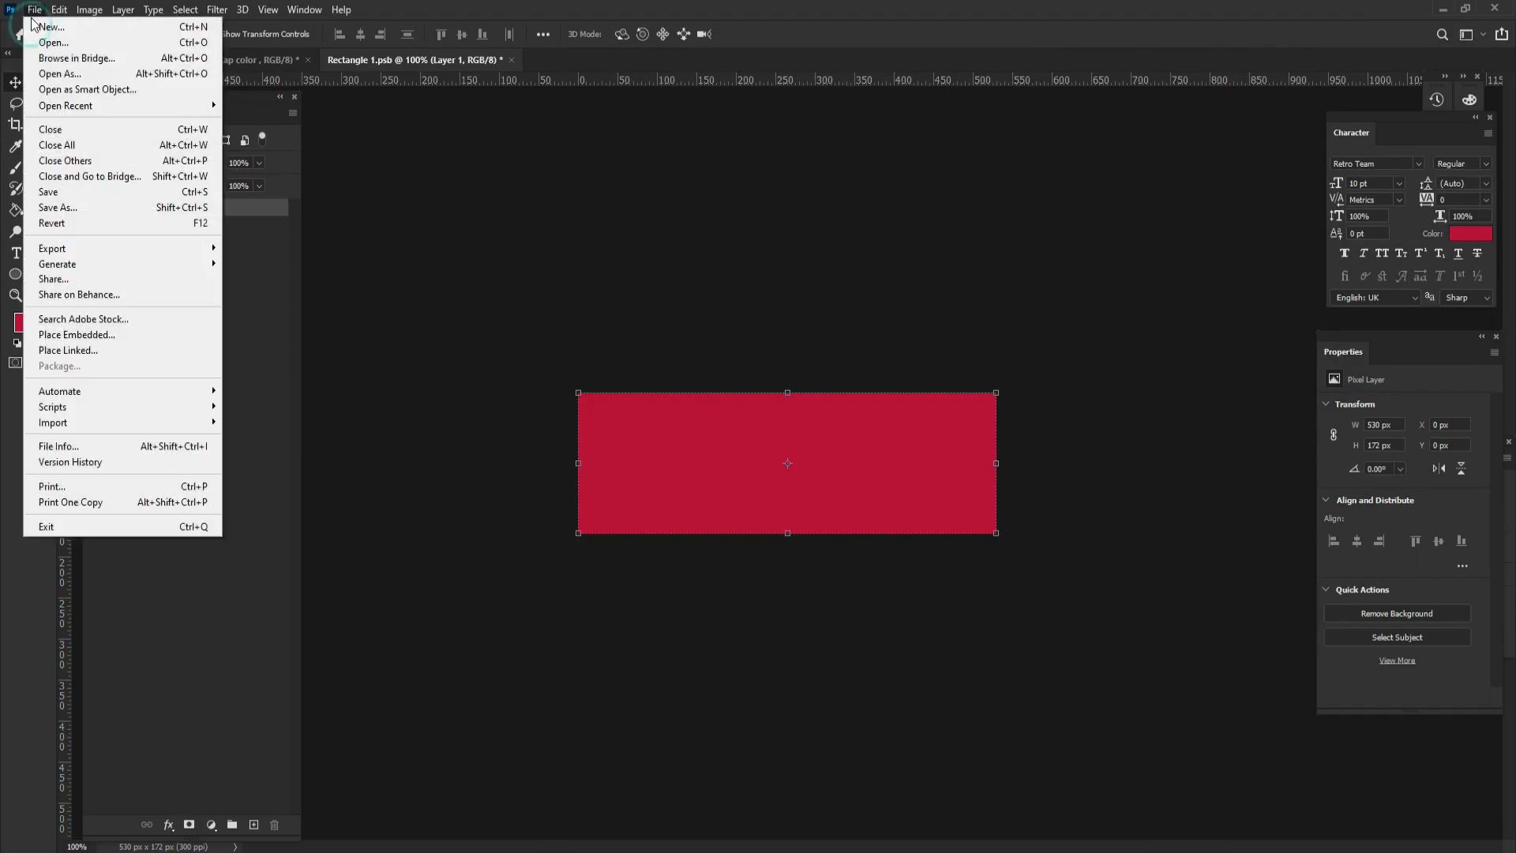
click(70, 192)
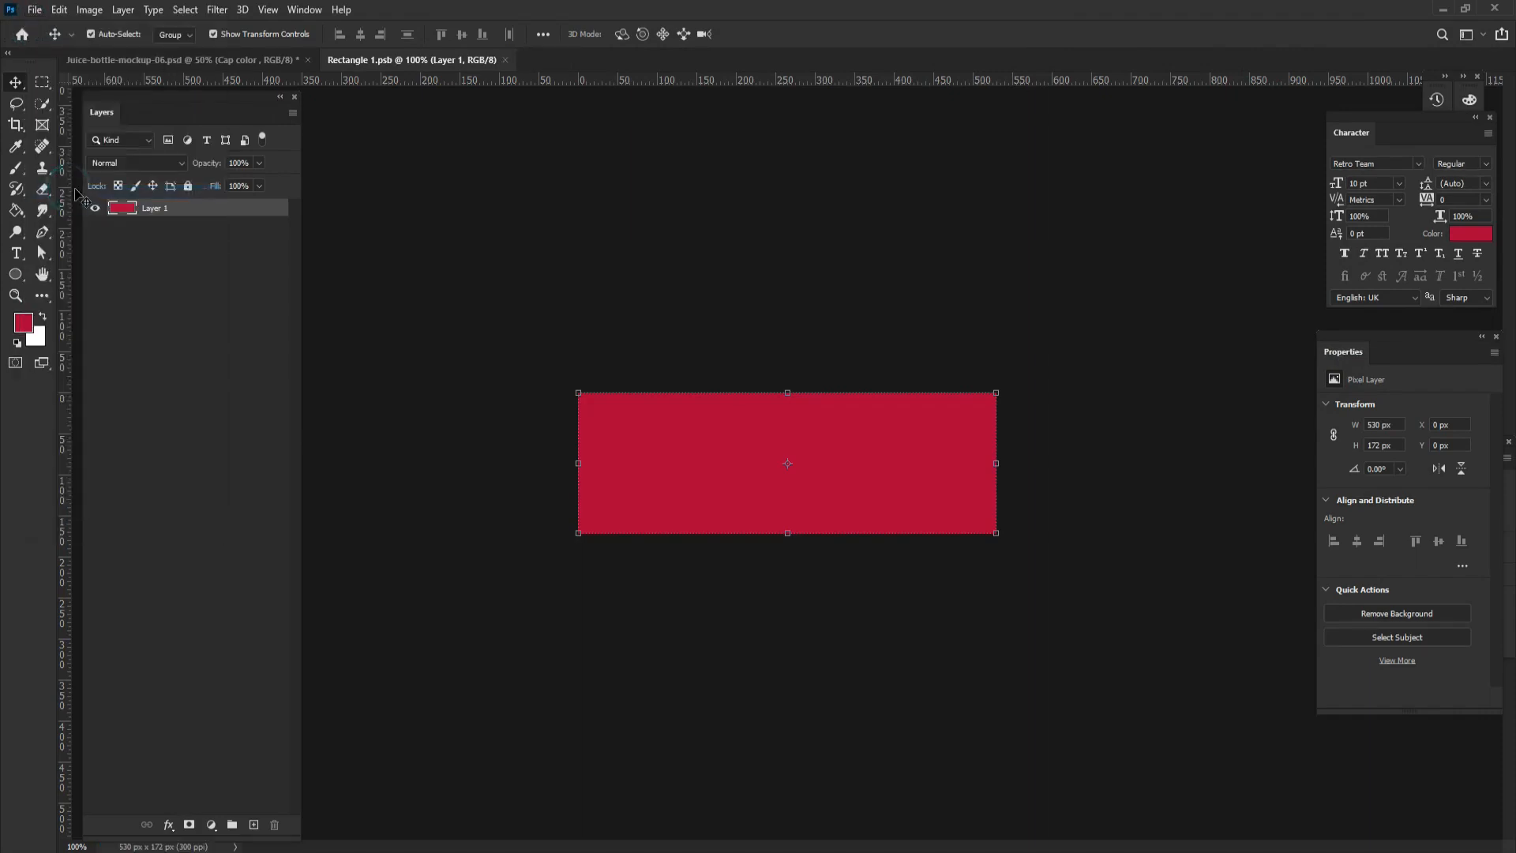
click(505, 59)
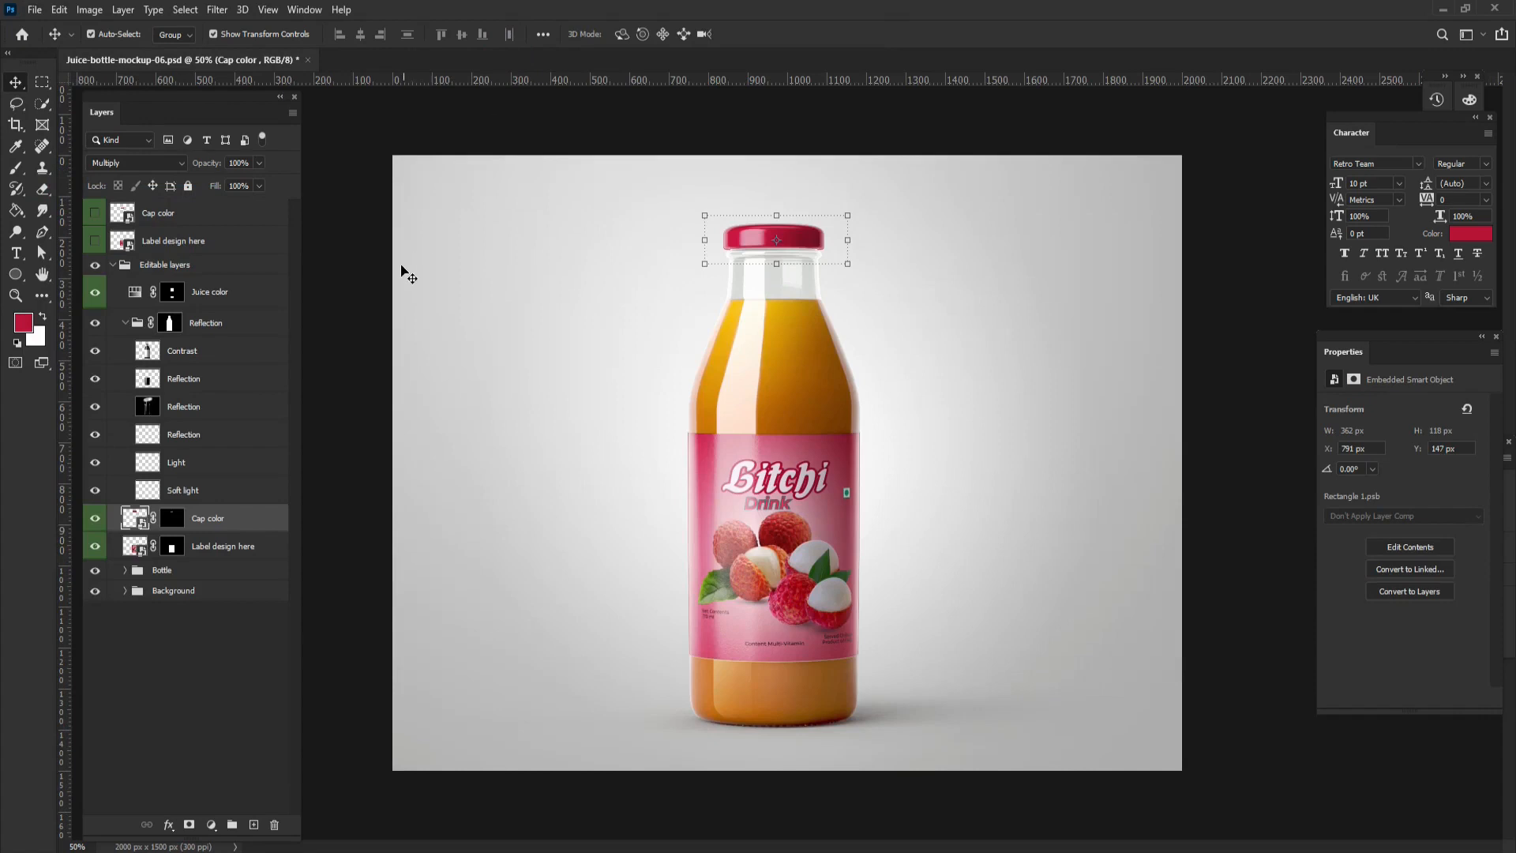
Step: Collapse the Reflection group, expand the Bottle group, and briefly hide its Bottle layer to check which part of the mockup it holds
click(124, 323)
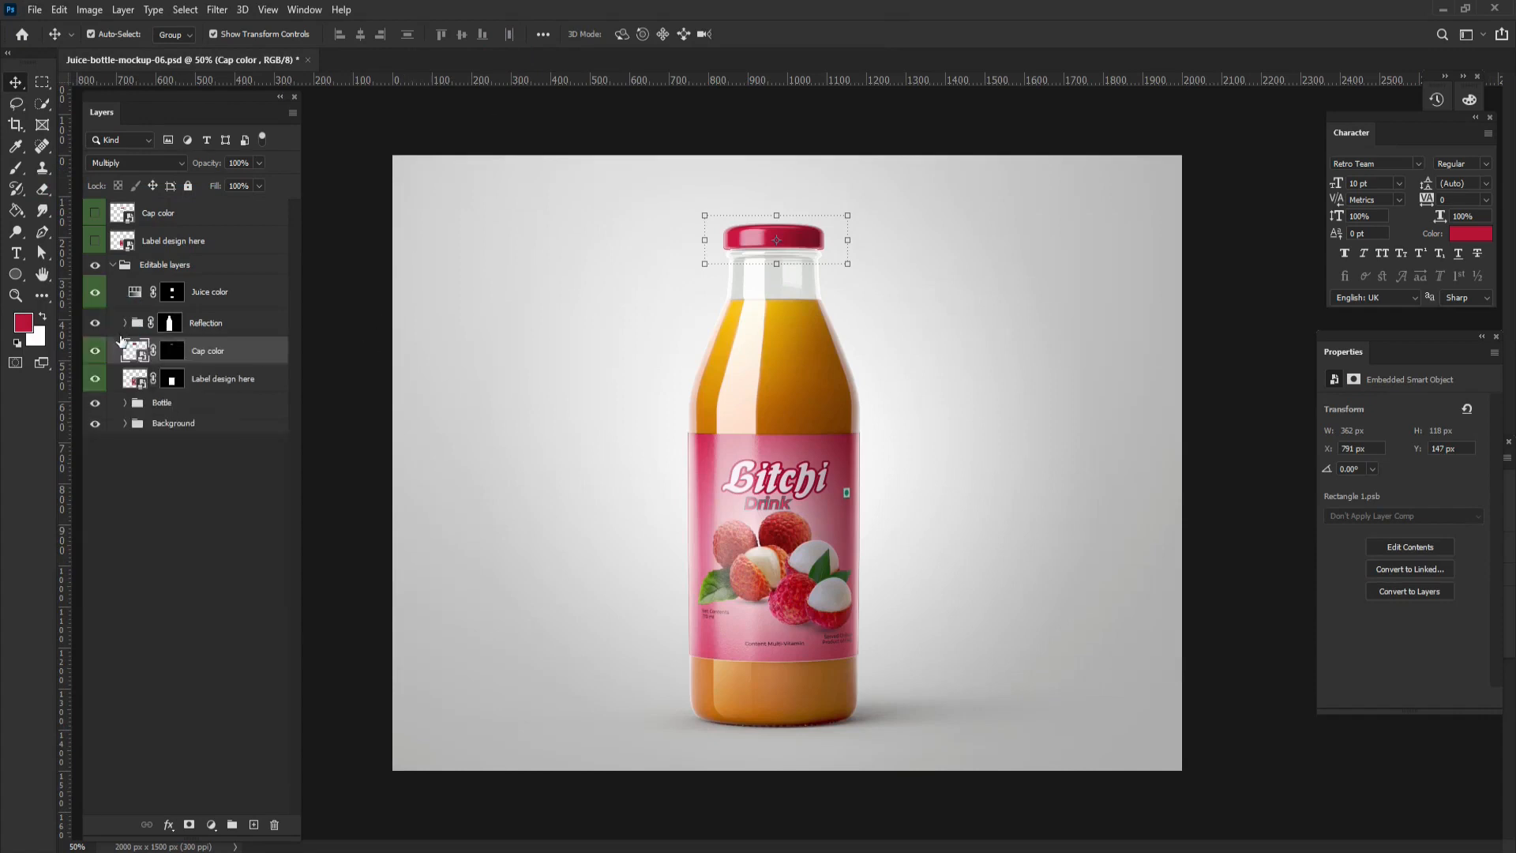
click(124, 403)
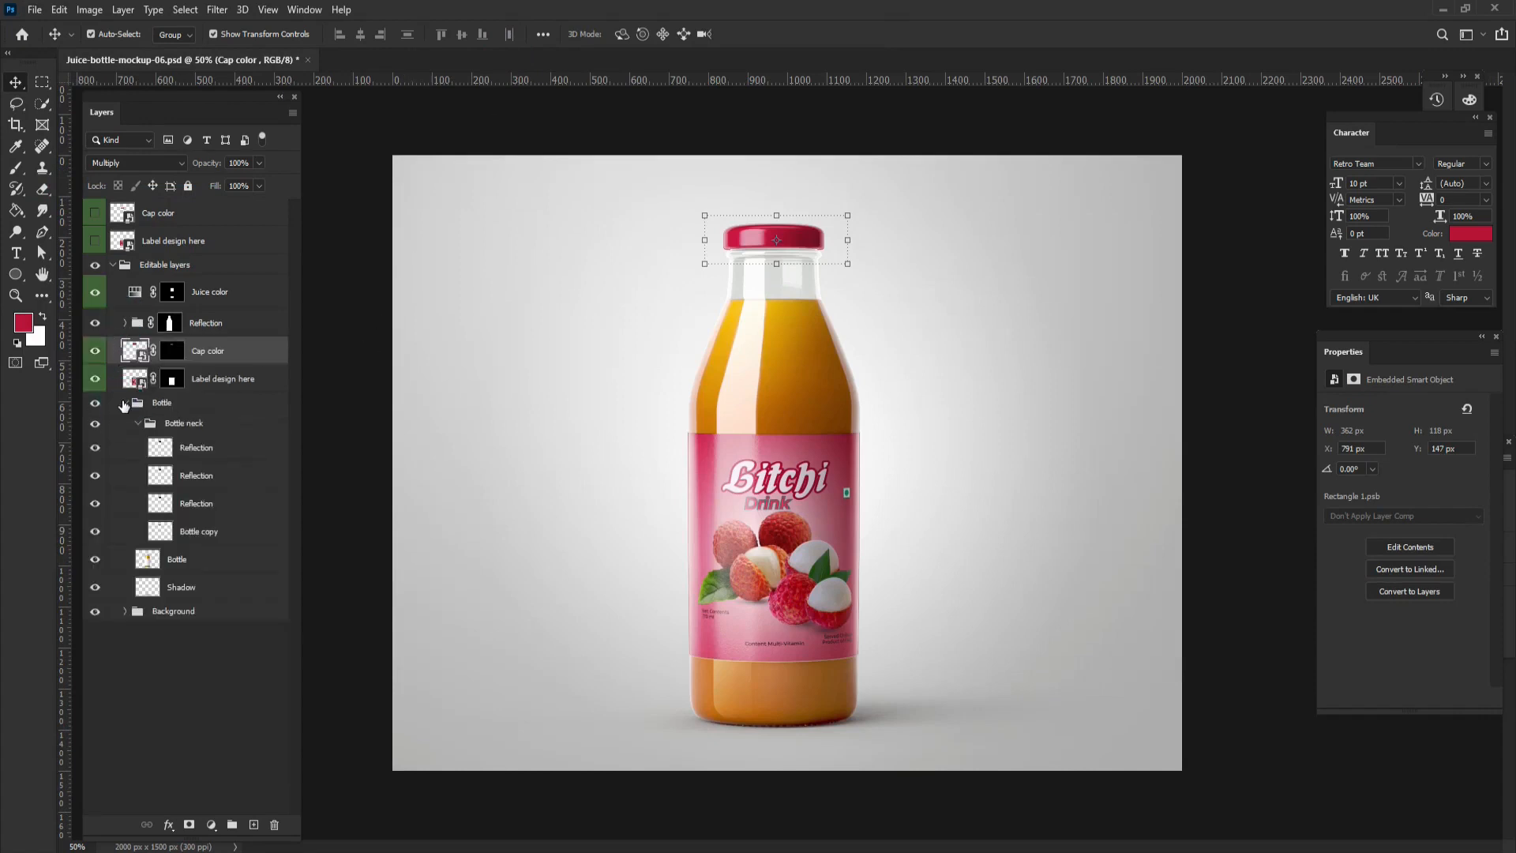
click(95, 559)
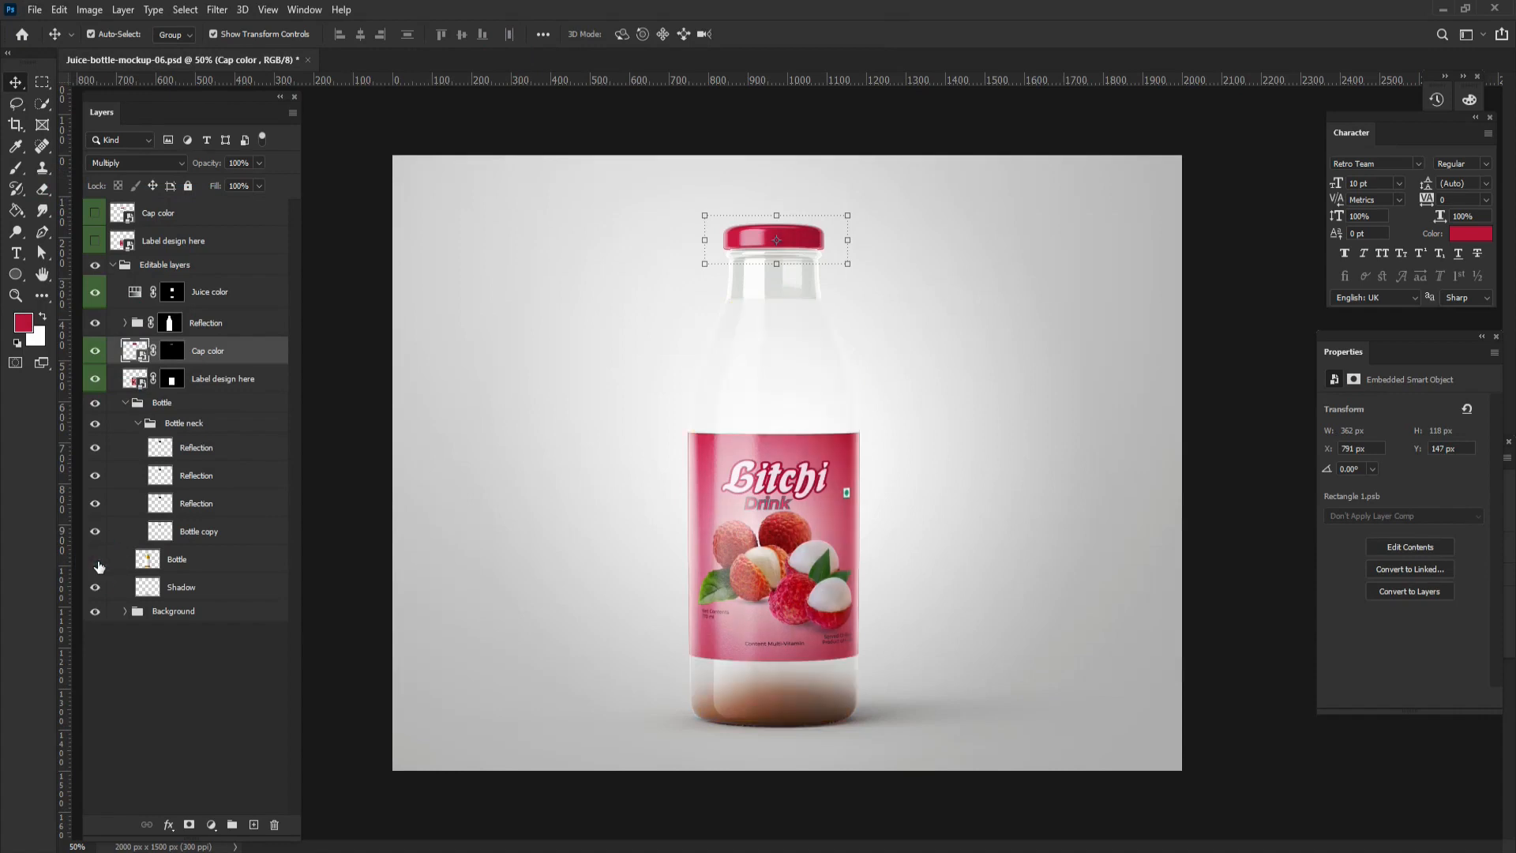
click(95, 559)
Step: Add a Solid Color fill layer in #c9cbda directly above the Bottle layer in the Bottle group
click(188, 560)
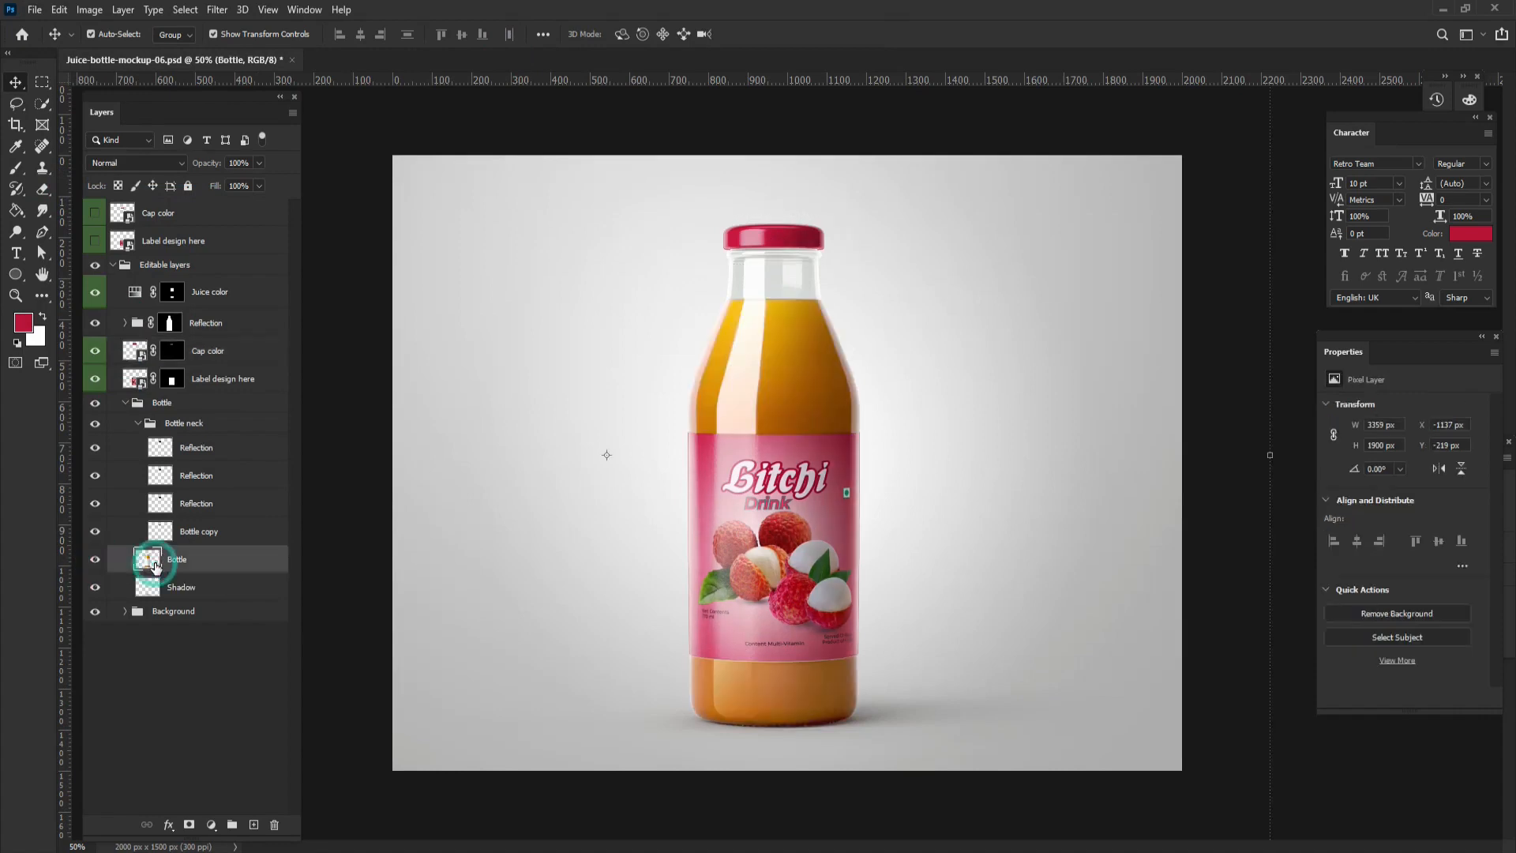
click(212, 823)
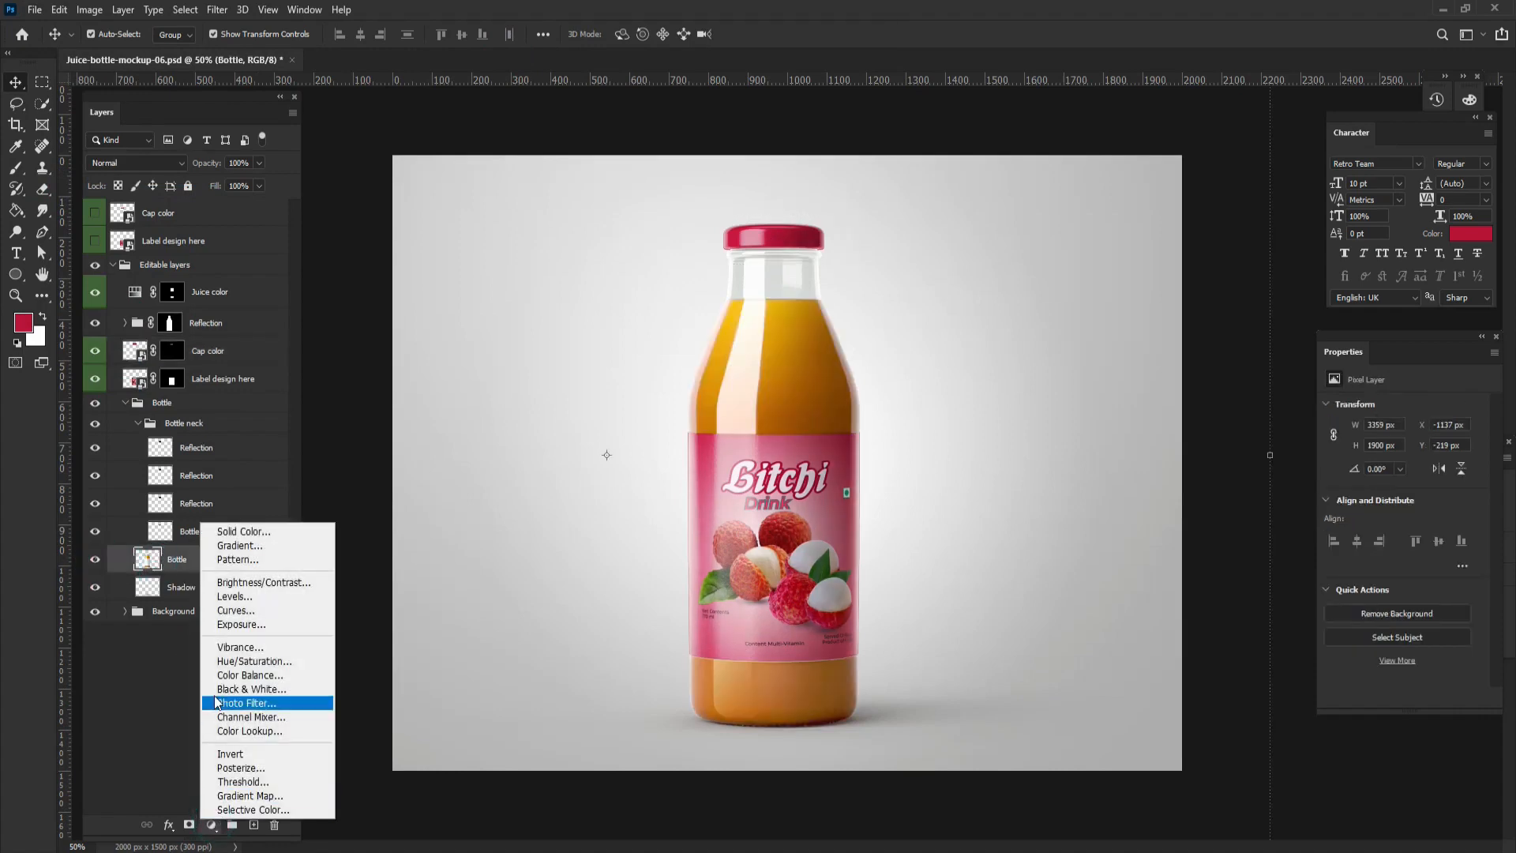
click(235, 533)
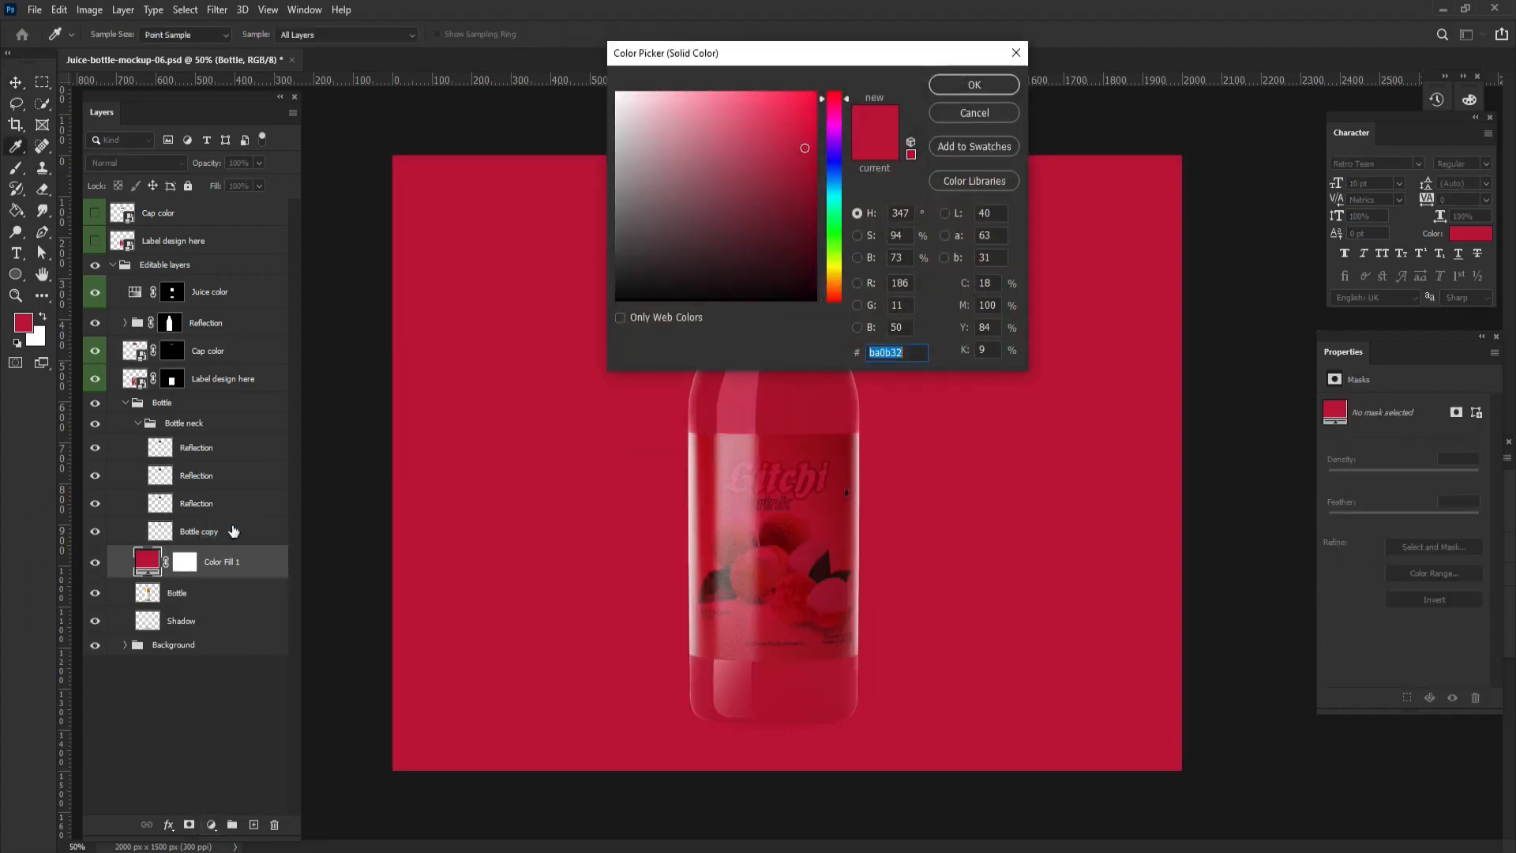
key(Return)
click(907, 352)
text(c9cbda)
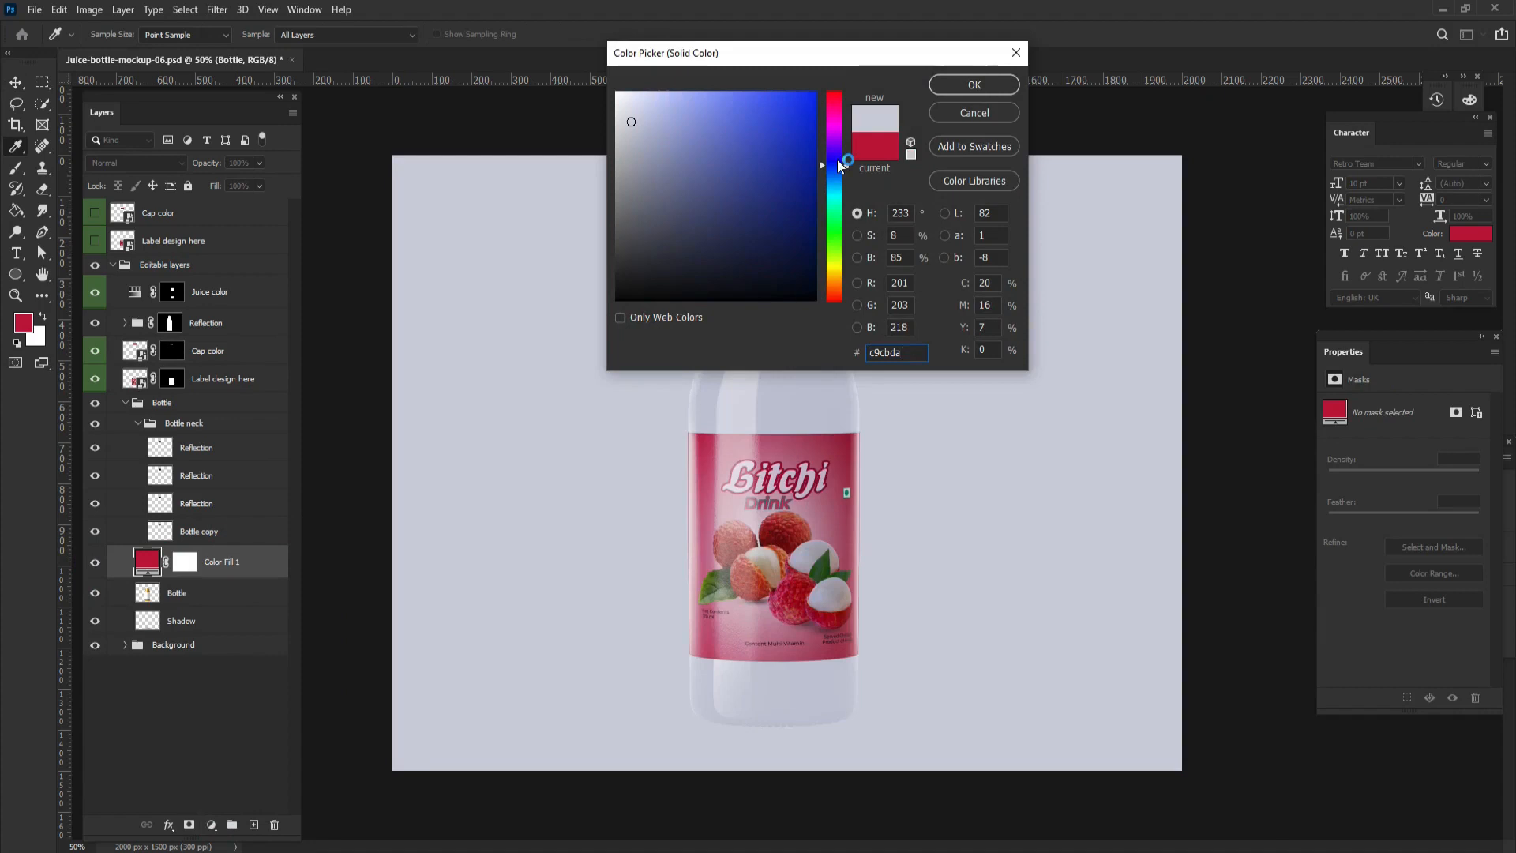
click(962, 79)
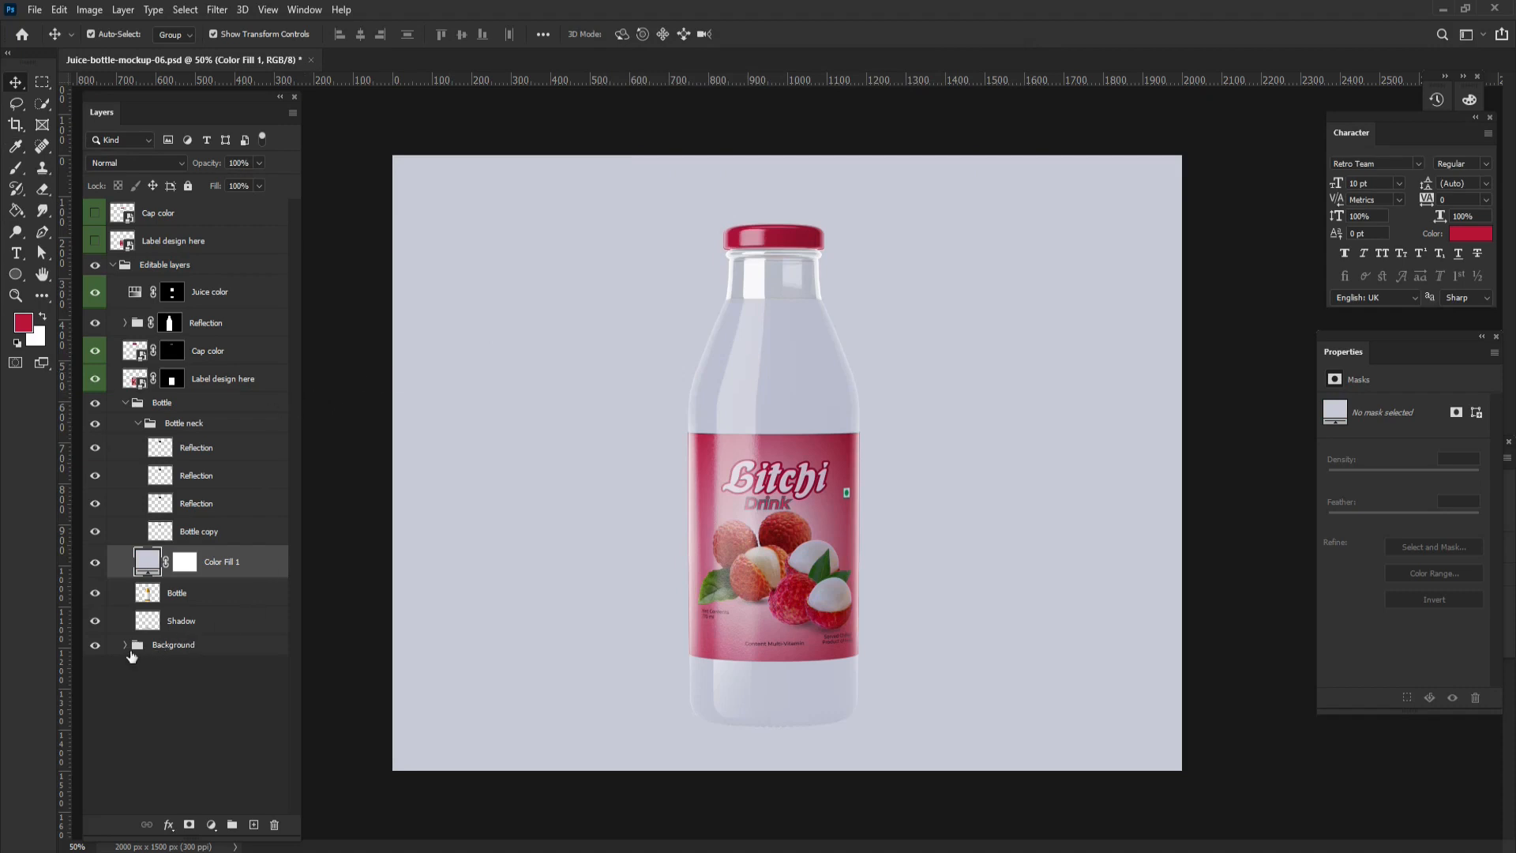
Step: Examine the Background group's Gradient Fill 1 settings and the colors of both its gradient stops, without changing them
click(125, 645)
click(125, 404)
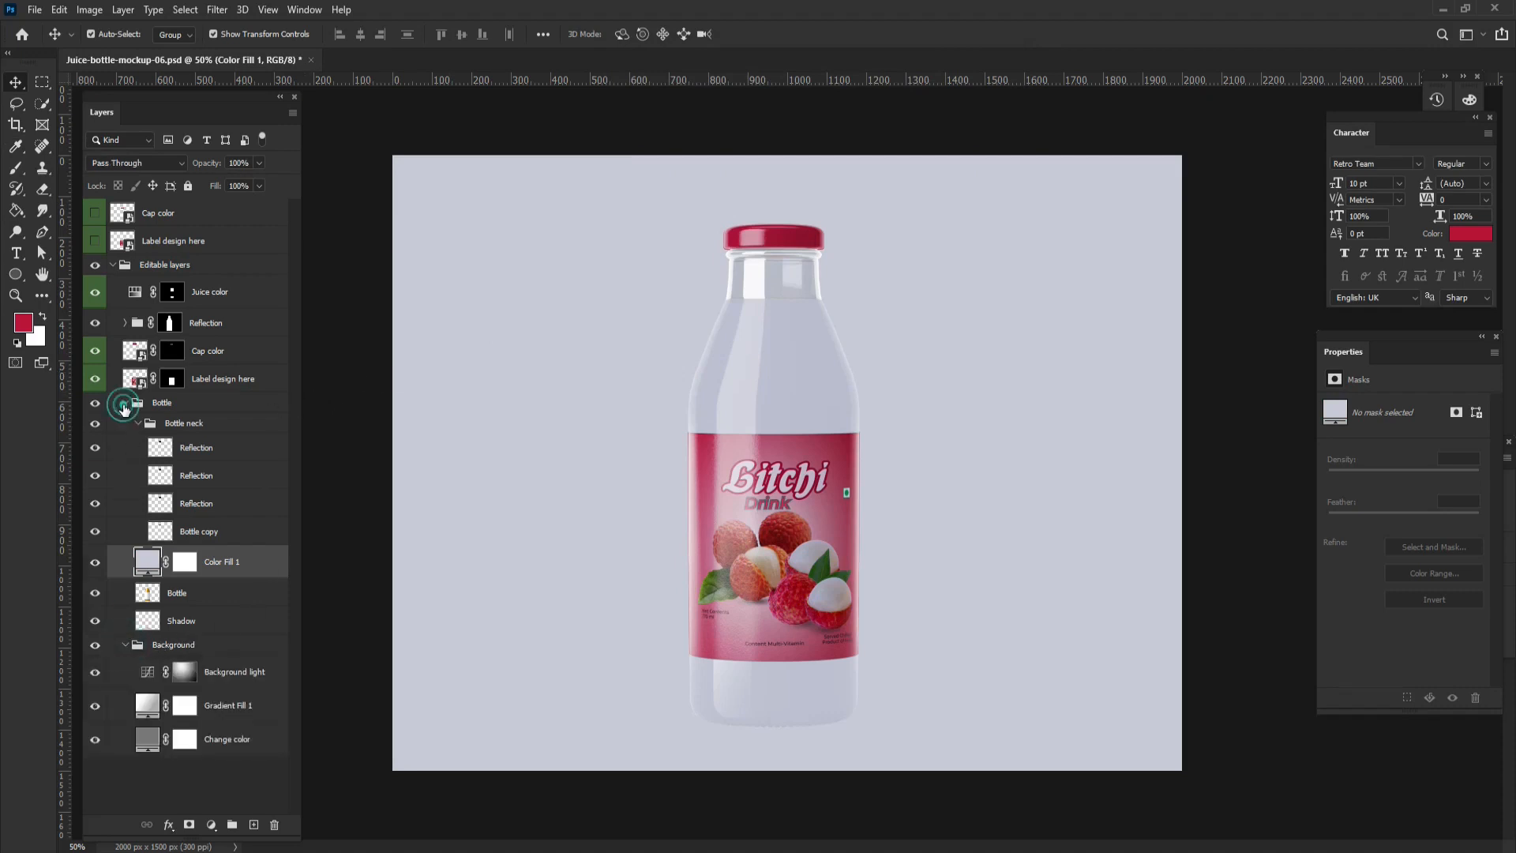
double_click(146, 484)
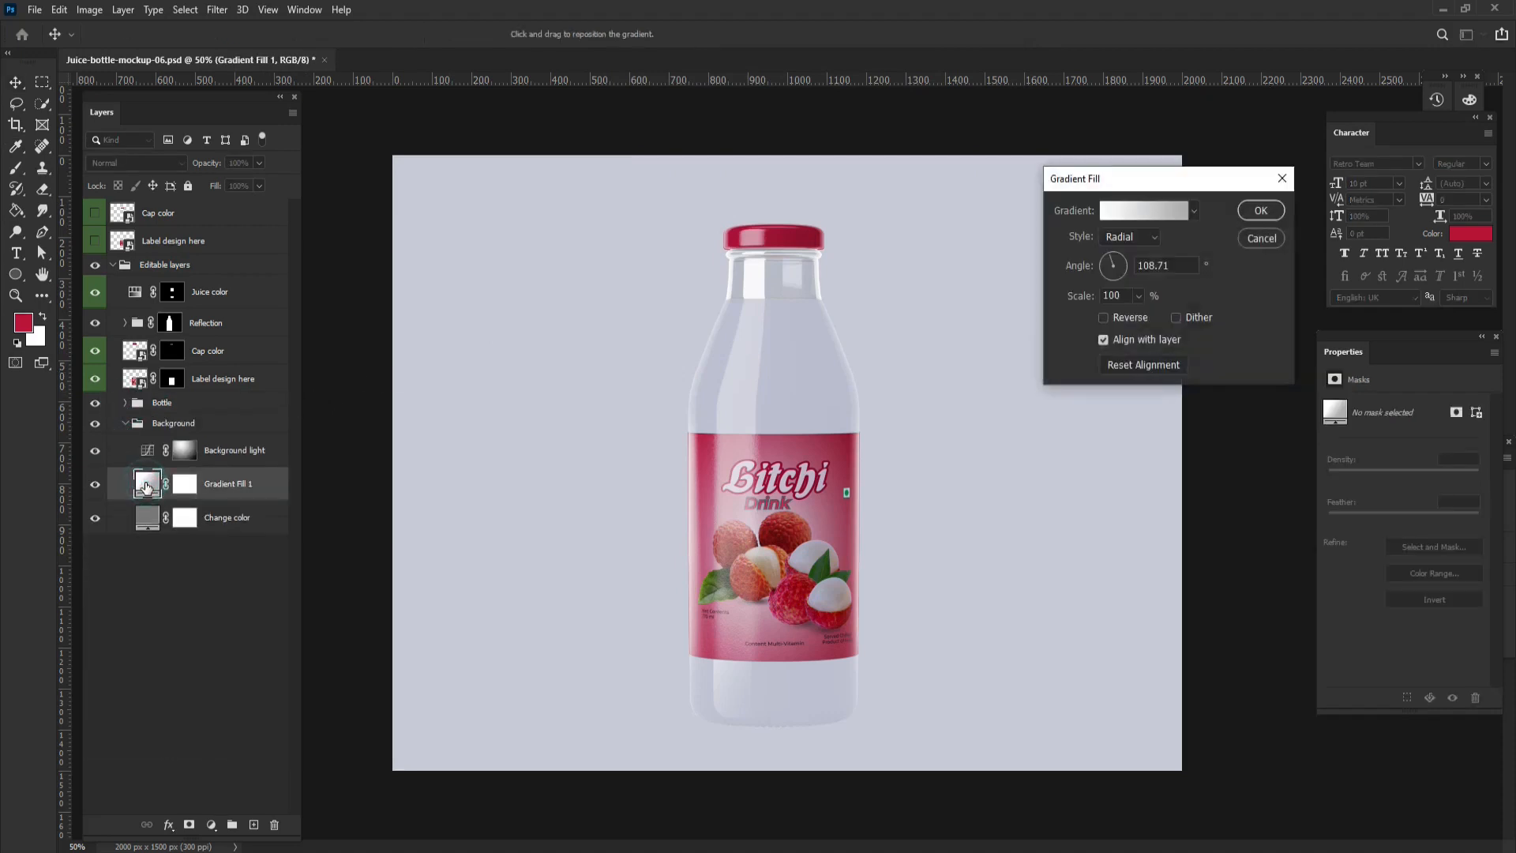
click(1149, 210)
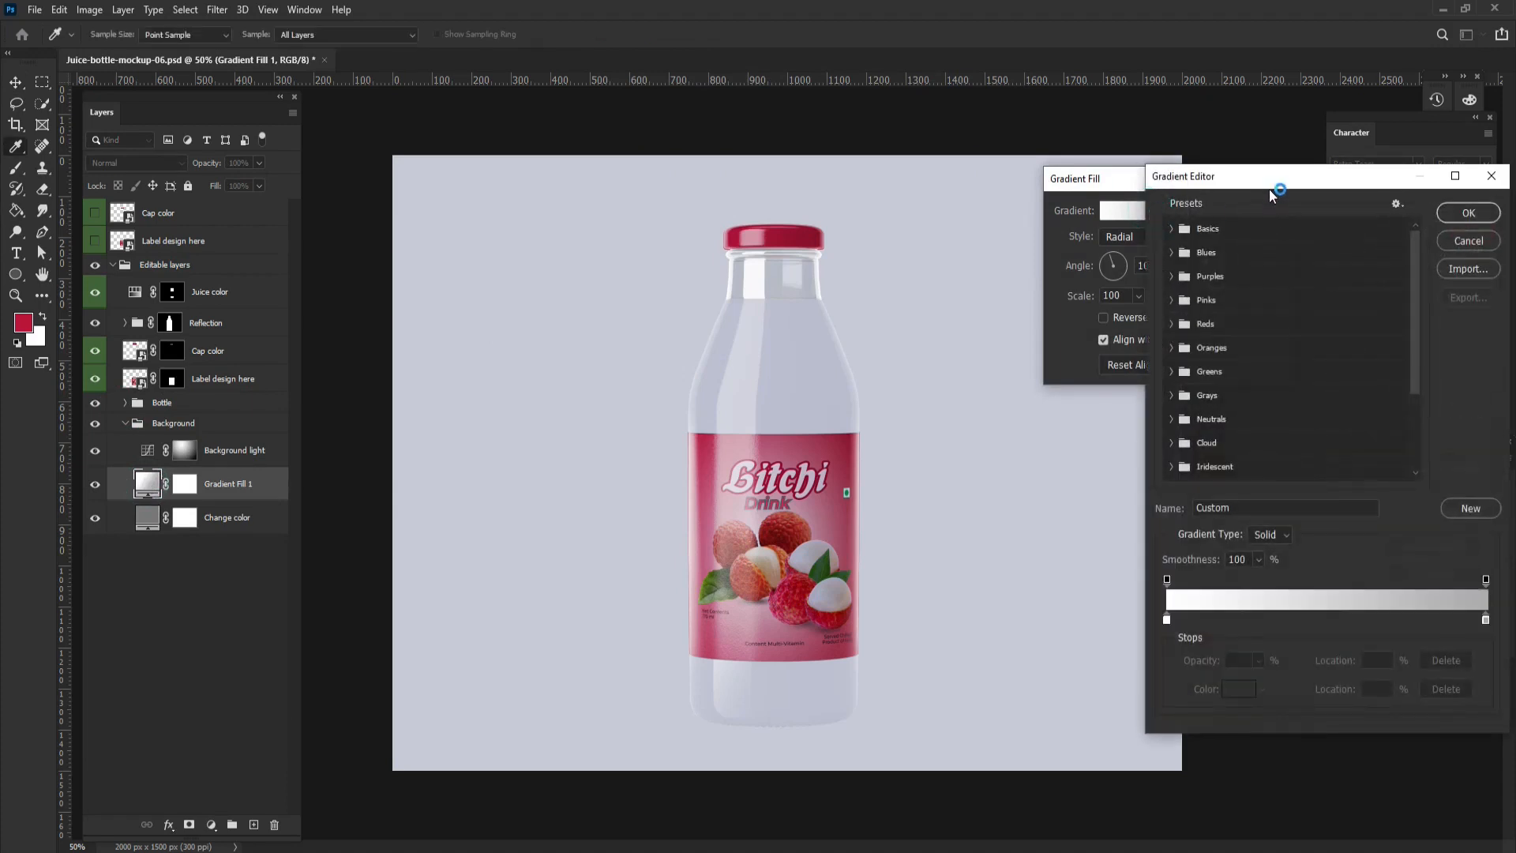
double_click(1036, 571)
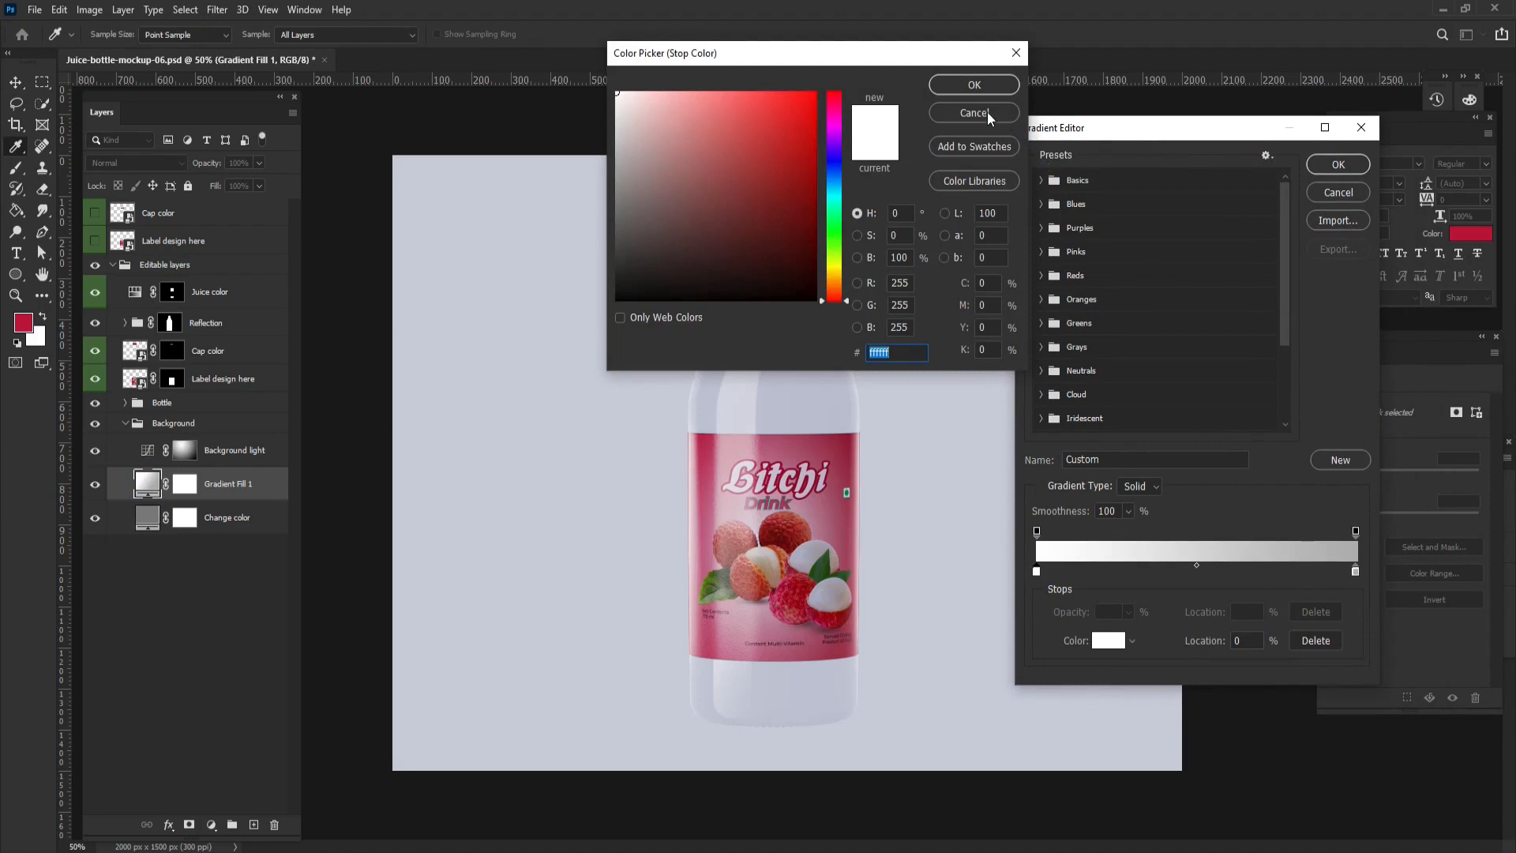
click(974, 85)
double_click(1352, 571)
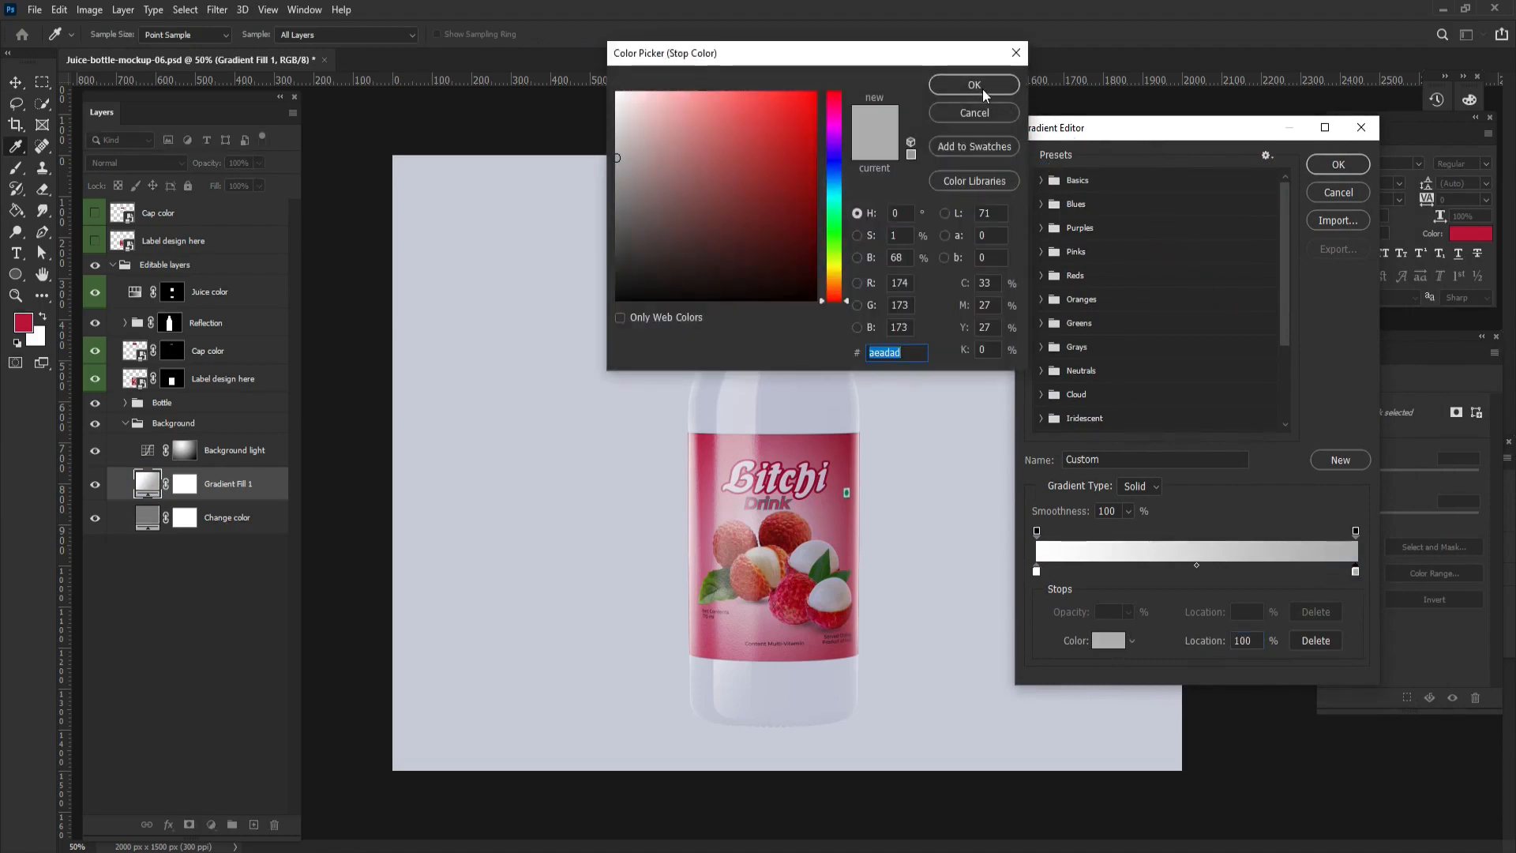
click(976, 85)
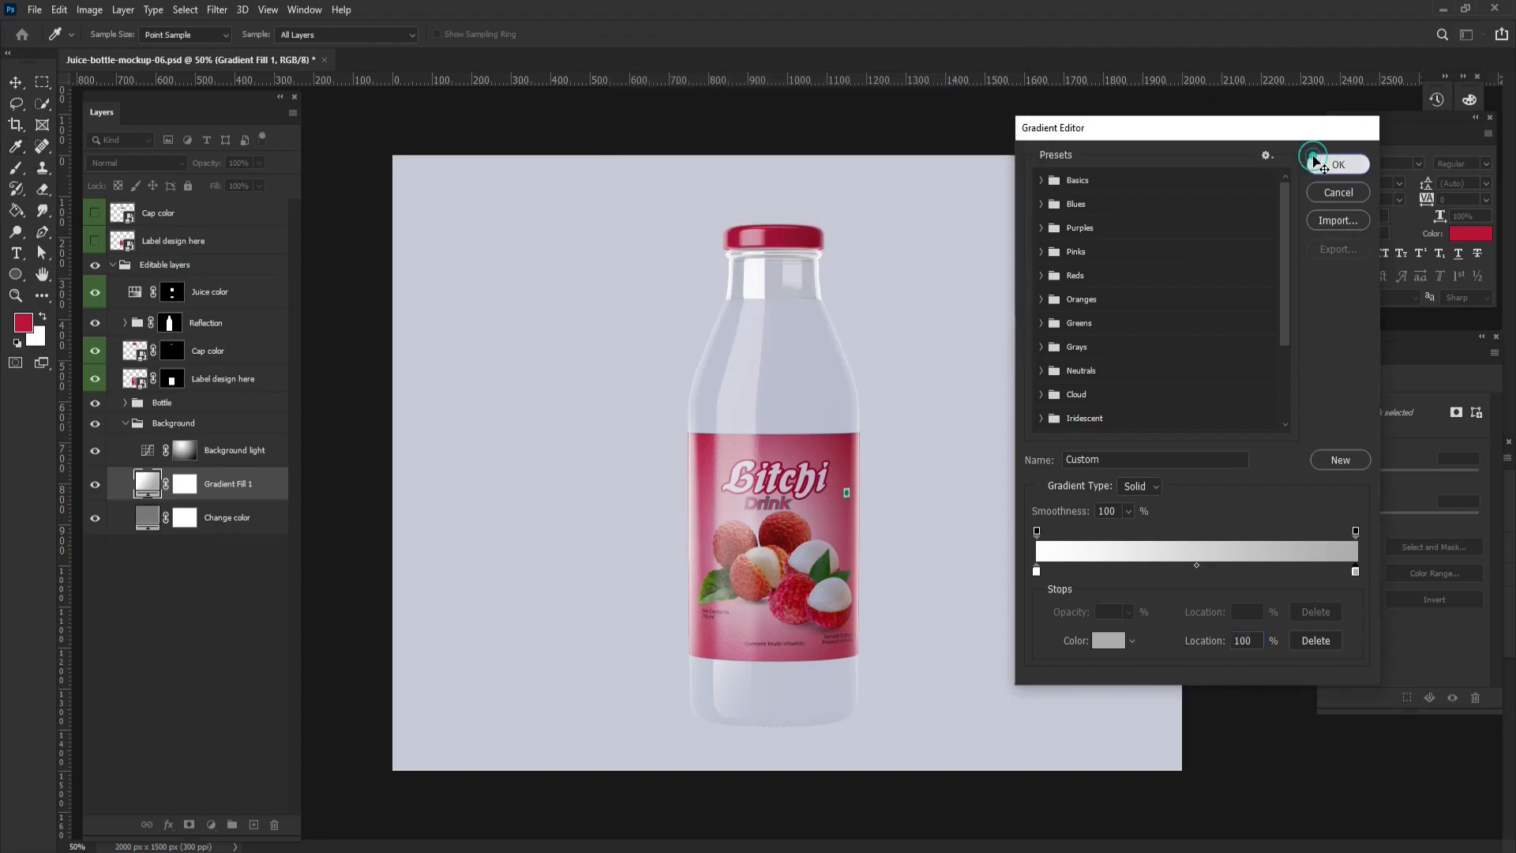
click(1312, 163)
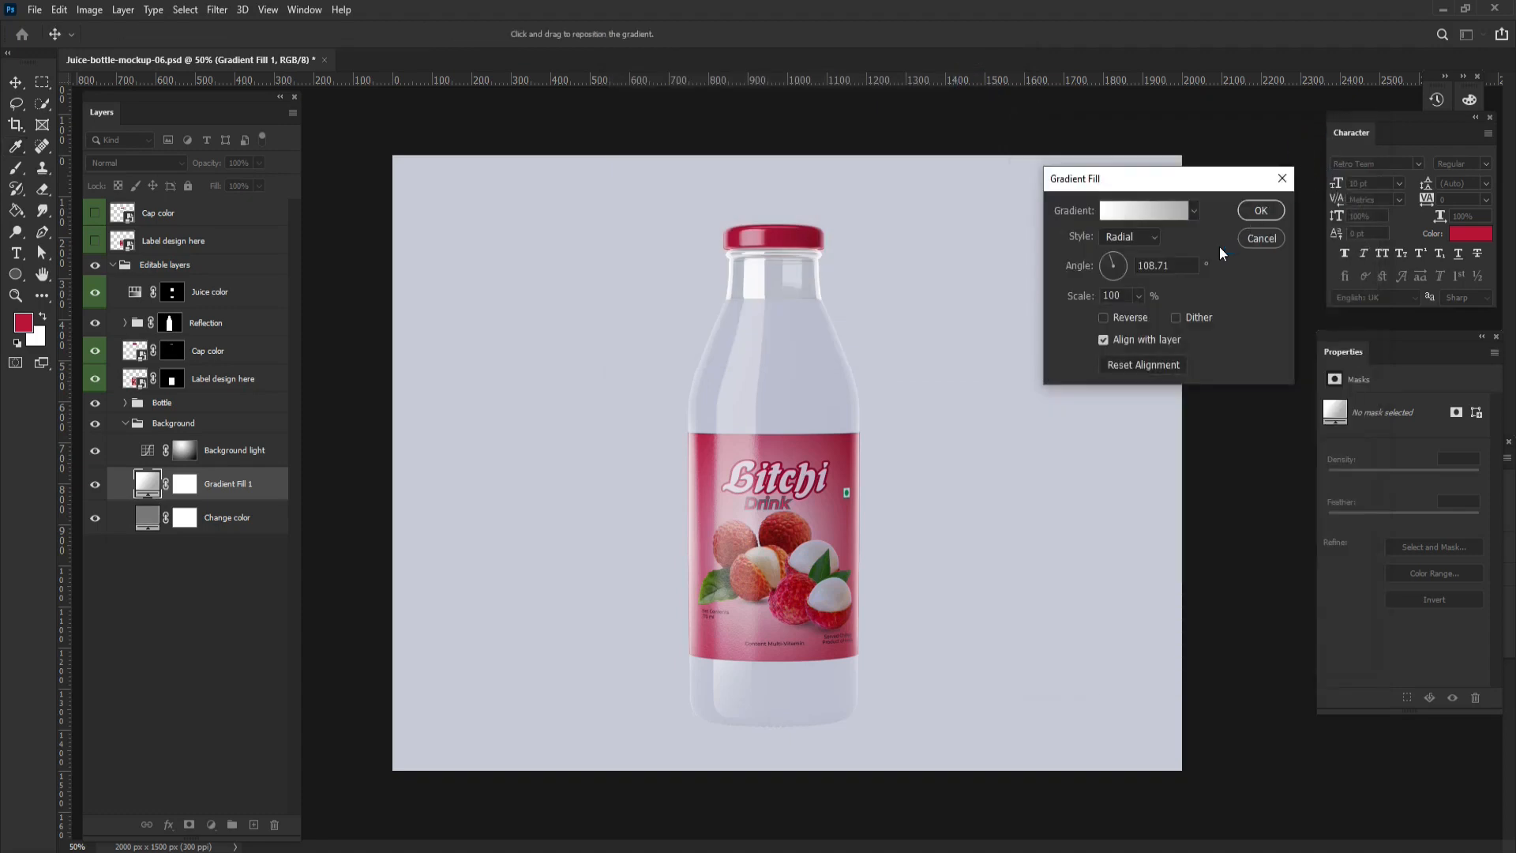
click(1271, 210)
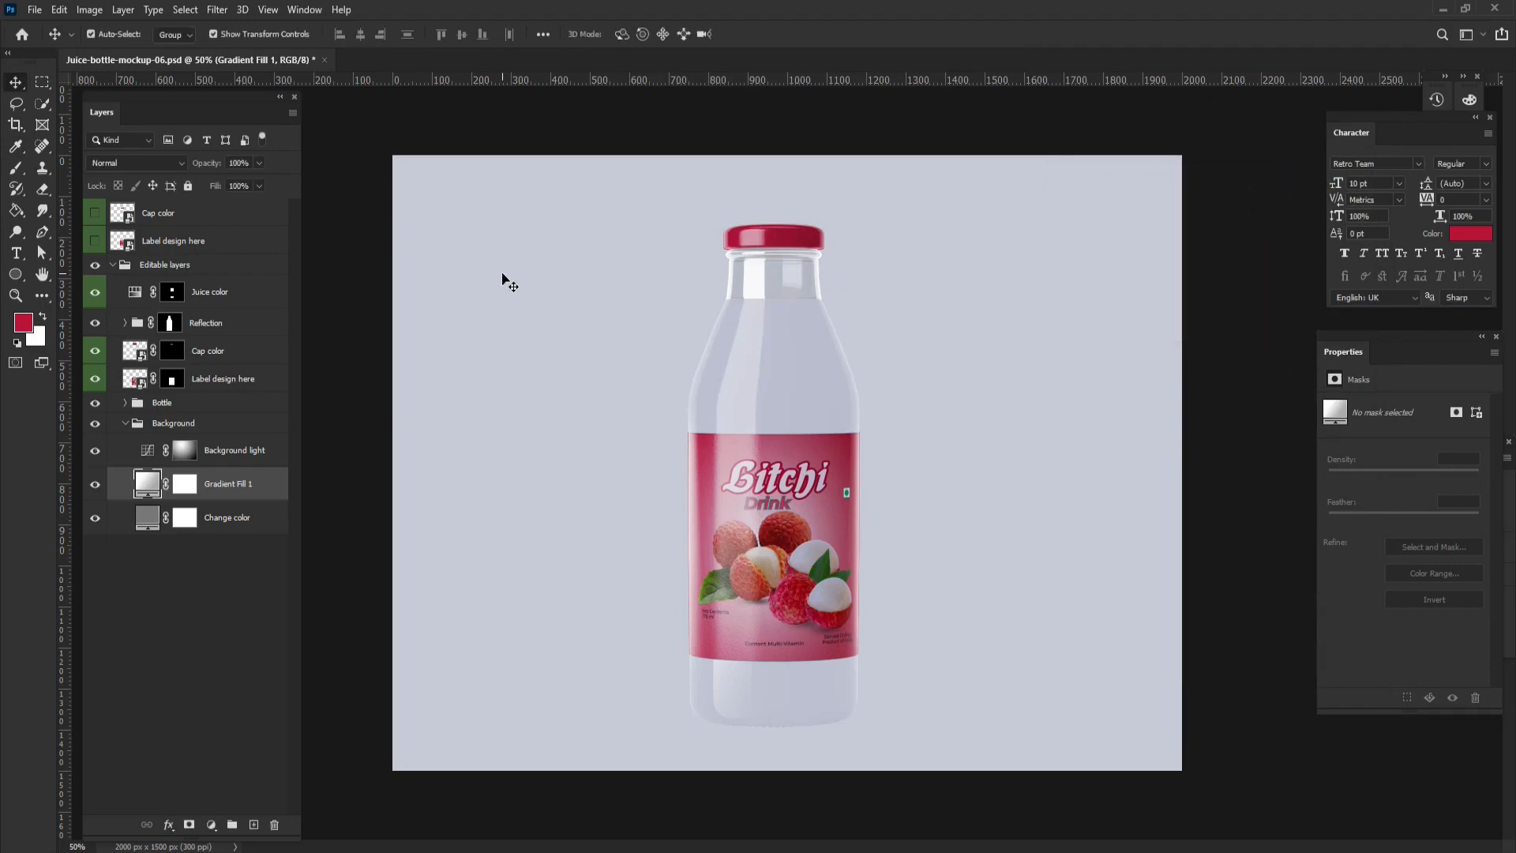